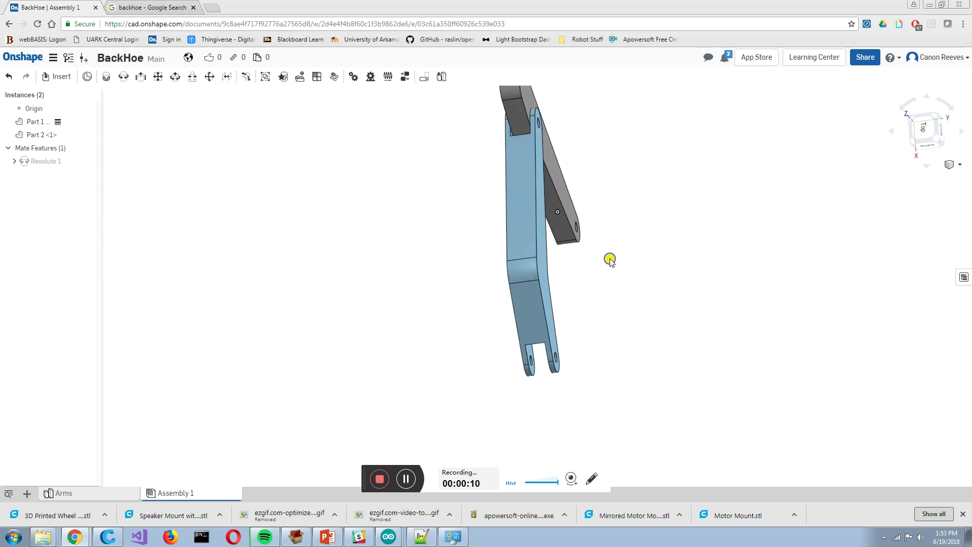
Create a new part studio in the document and rename it Base.
middle_drag(610, 288, 597, 326)
click(29, 495)
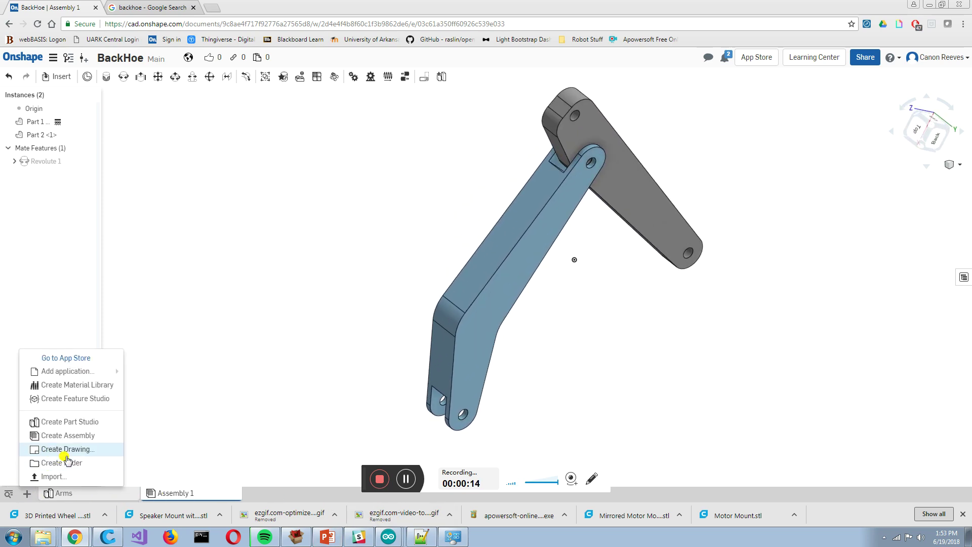
click(79, 423)
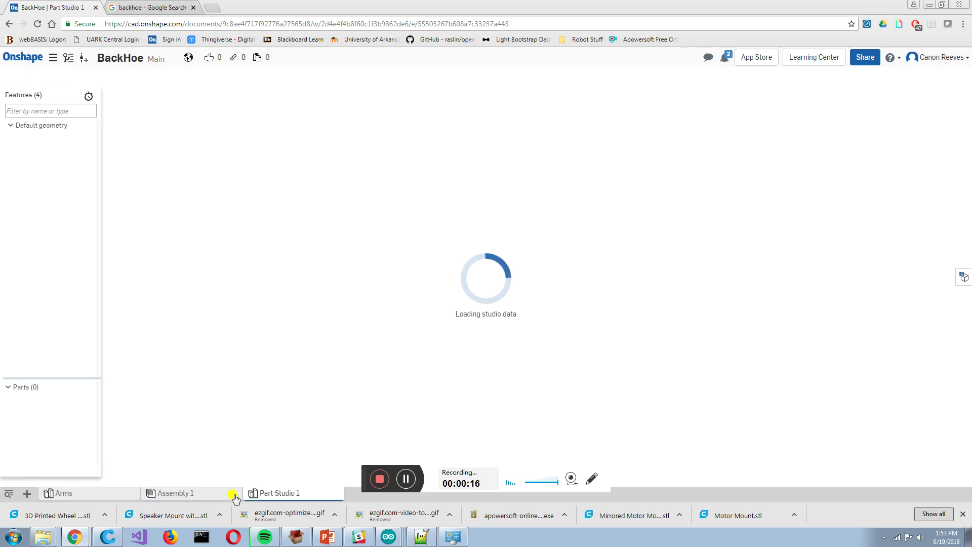
right_click(263, 488)
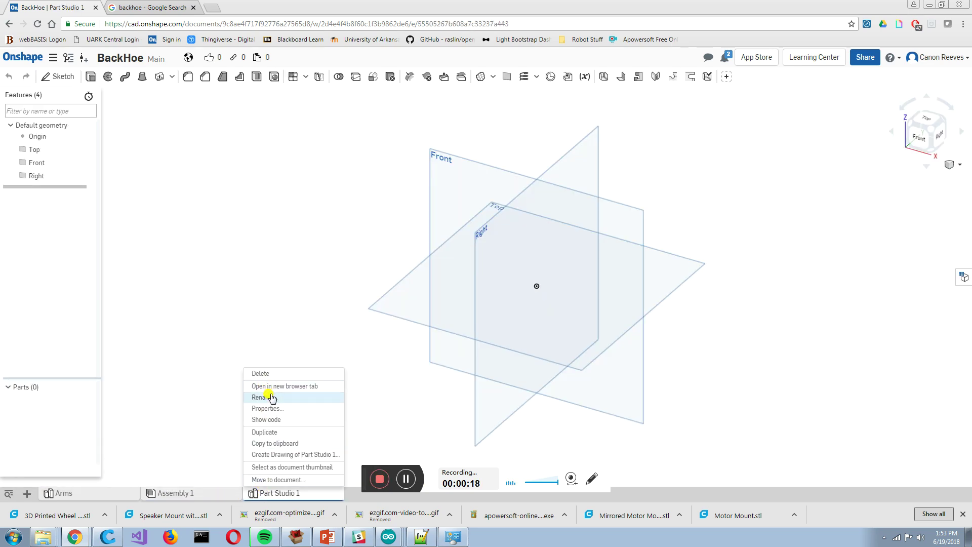
click(269, 397)
text(Base)
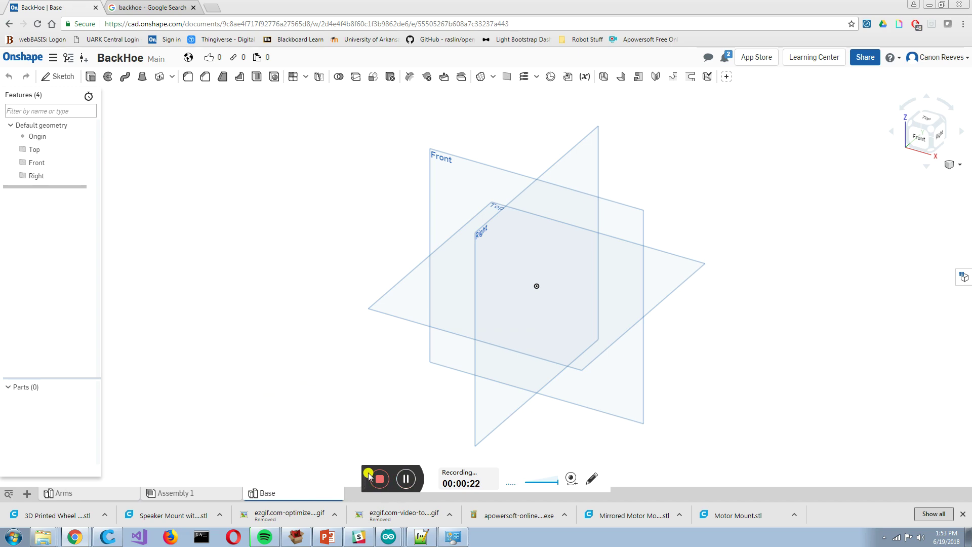
drag(368, 475, 509, 507)
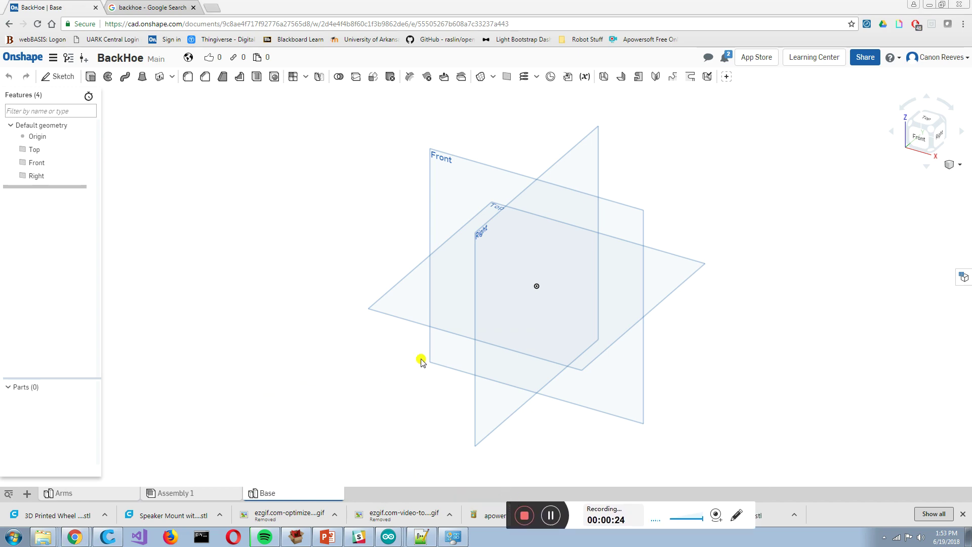
Look at the backhoe reference image in the other browser tab and start a sketch on the Top plane.
click(128, 9)
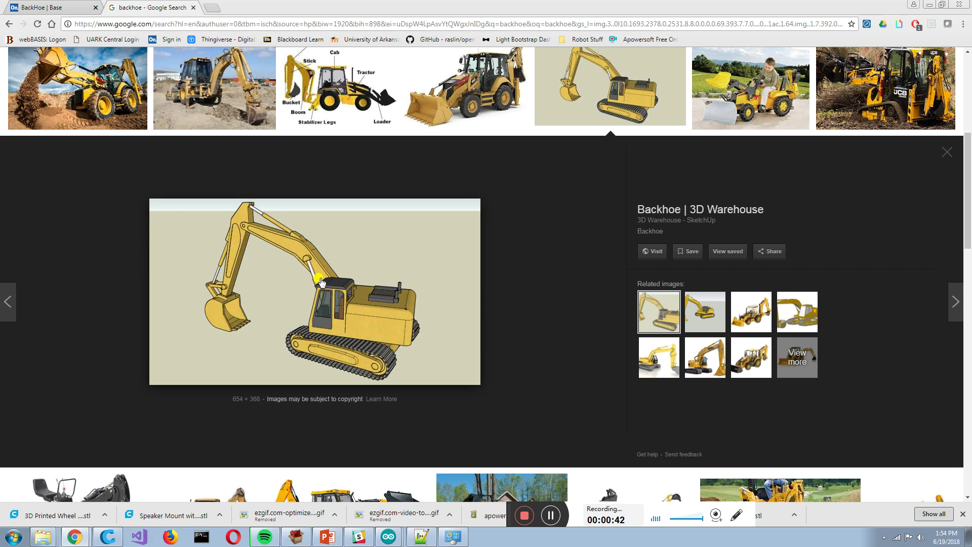
key(ctrl+Tab)
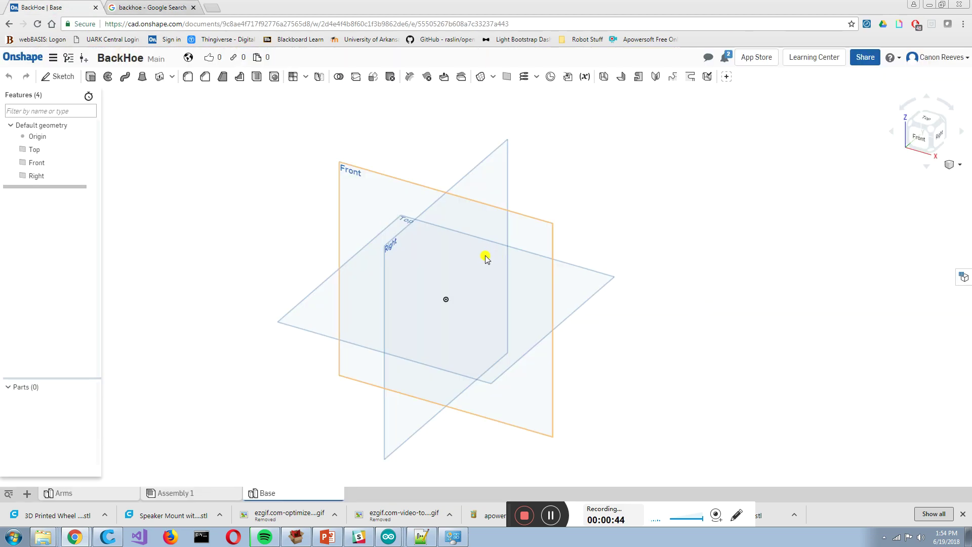
click(45, 76)
click(319, 324)
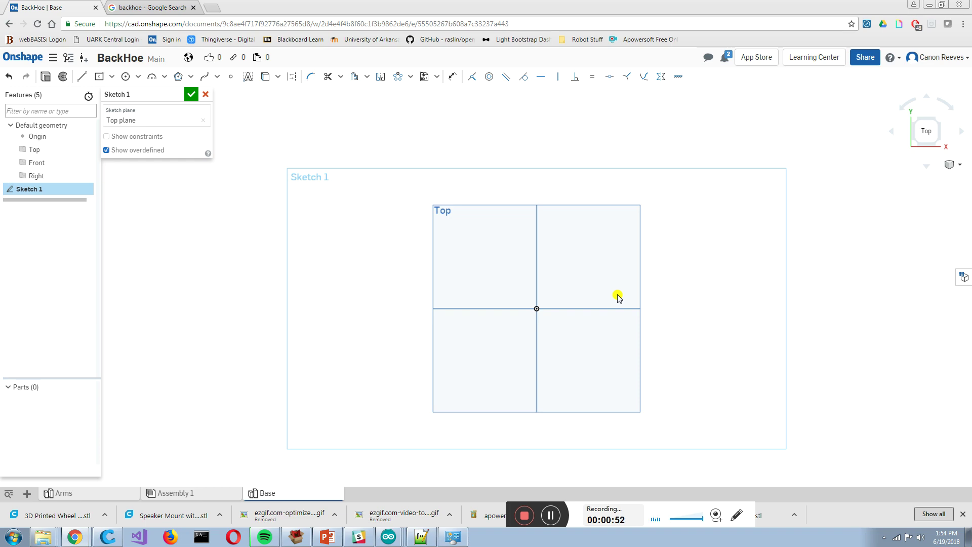
Draw two nested center-point rectangles around the origin, one slightly smaller inside the other.
click(517, 291)
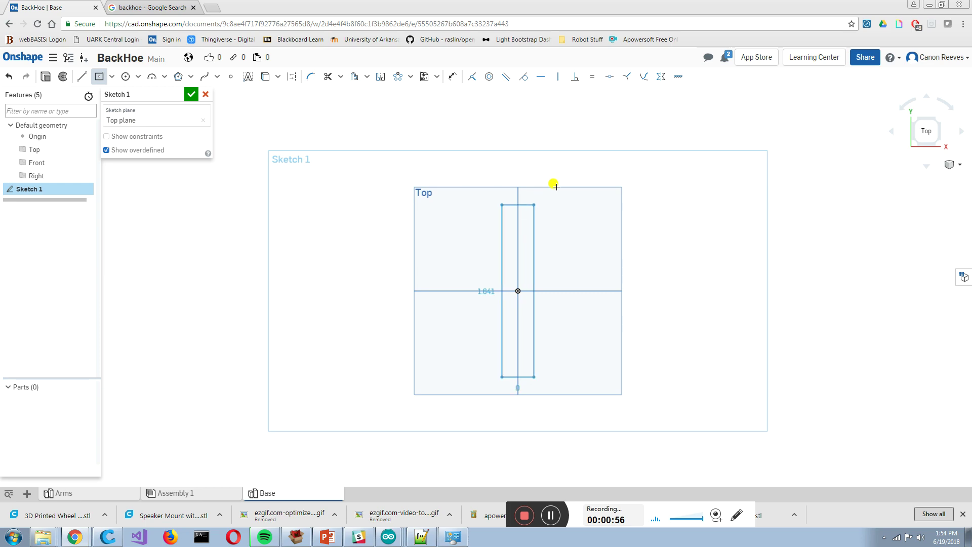
click(643, 157)
click(517, 290)
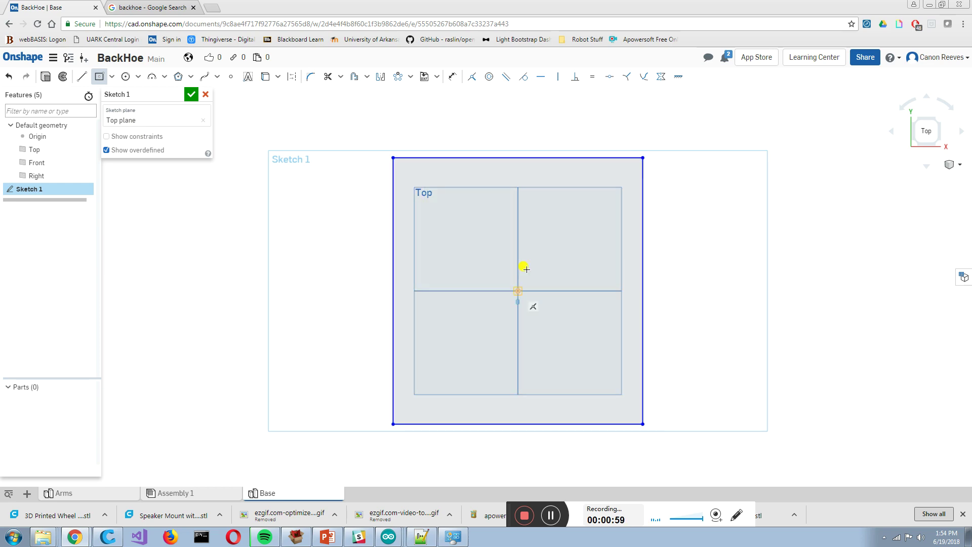
click(618, 174)
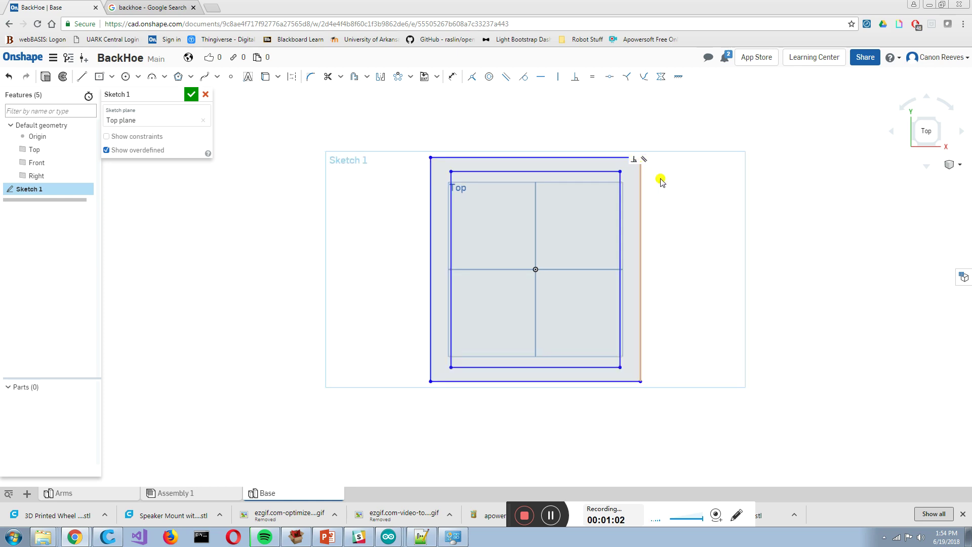
Dimension the gap between the upper edges of the inner and outer rectangles to 1 in.
scroll(652, 177, up, 3)
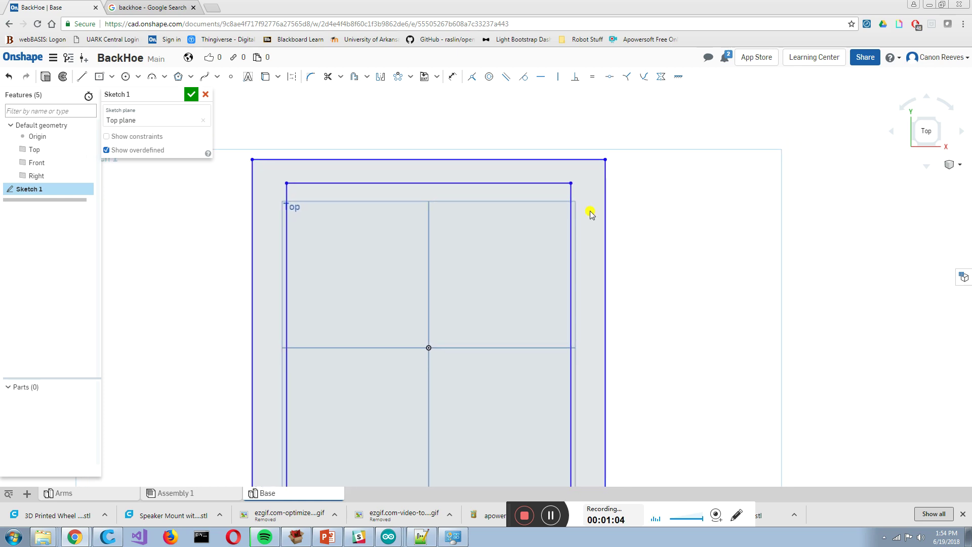
key(d)
click(473, 183)
click(500, 159)
click(654, 173)
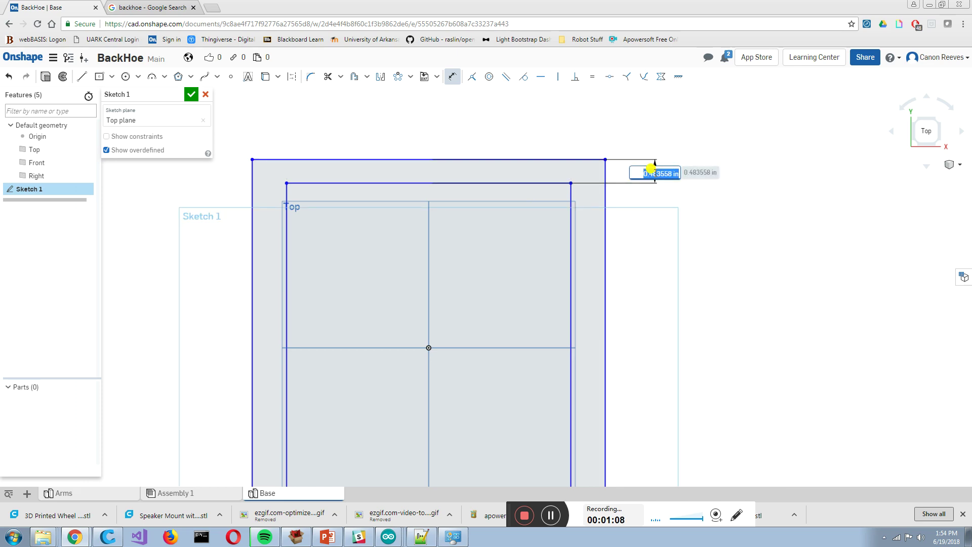
text(1)
key(Return)
scroll(644, 186, down, 1)
Dimension the gap between the right edges of the inner and outer rectangles to 1 in.
scroll(641, 187, down, 2)
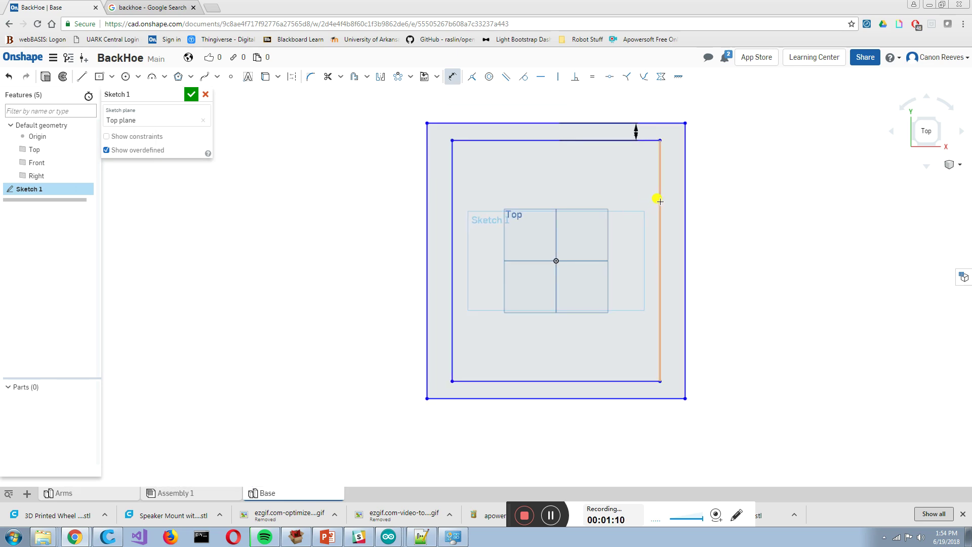
middle_drag(623, 190, 608, 210)
click(608, 212)
click(632, 216)
click(669, 223)
key(Return)
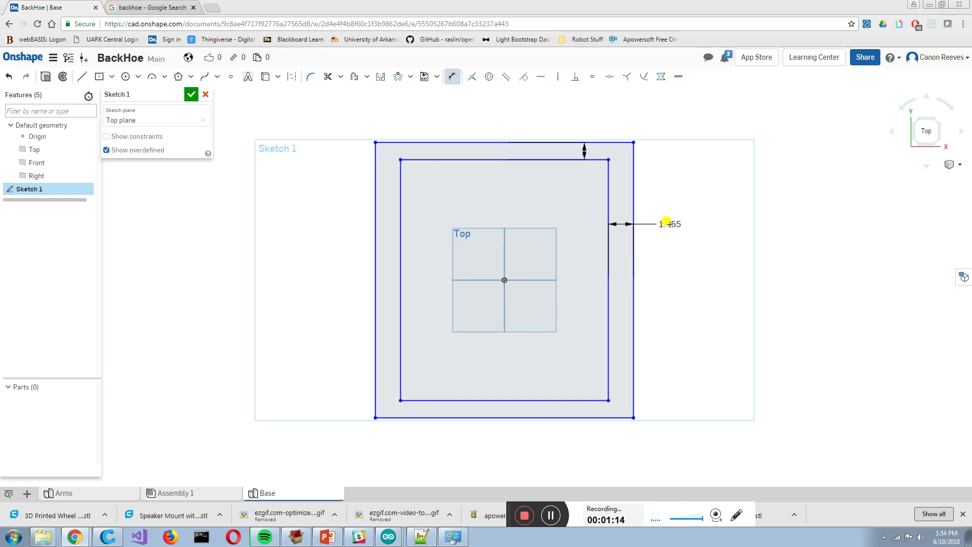
double_click(668, 223)
text(1)
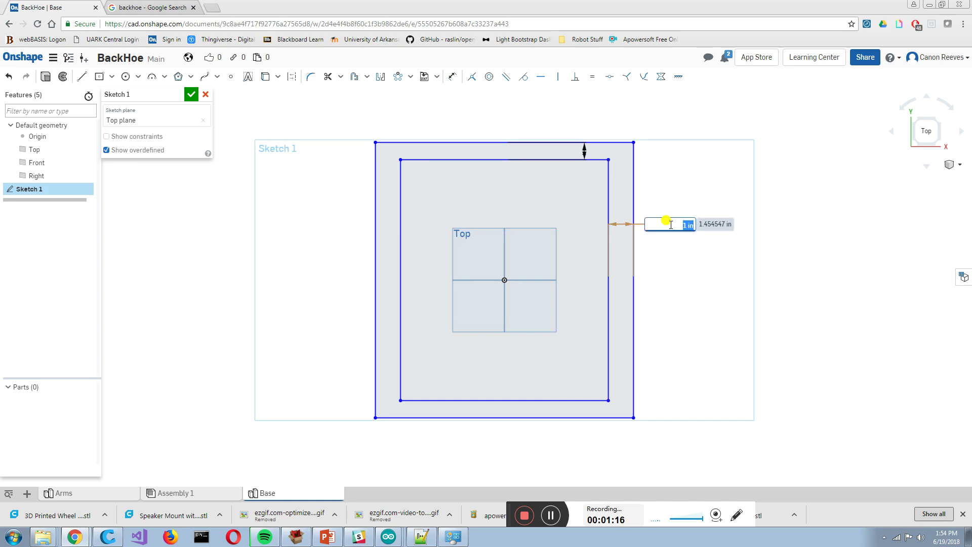
key(Return)
Check the backhoe image and stretch the outer rectangle by its upper-right corner to about 19.7 in tall.
mouse_move(630, 142)
mouse_down()
mouse_move(644, 190)
mouse_move(594, 229)
mouse_move(602, 182)
mouse_move(663, 196)
mouse_move(588, 185)
mouse_move(614, 150)
mouse_move(636, 152)
mouse_up()
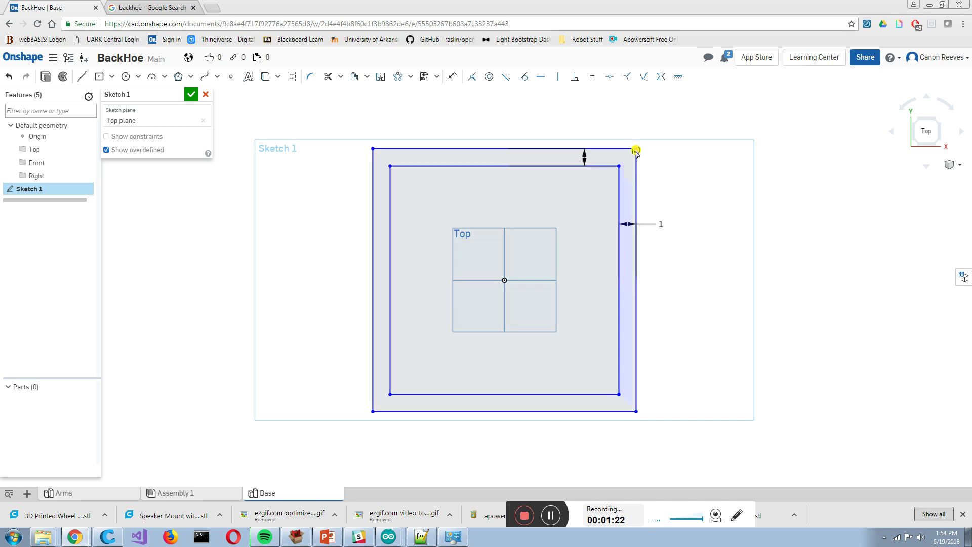
click(125, 9)
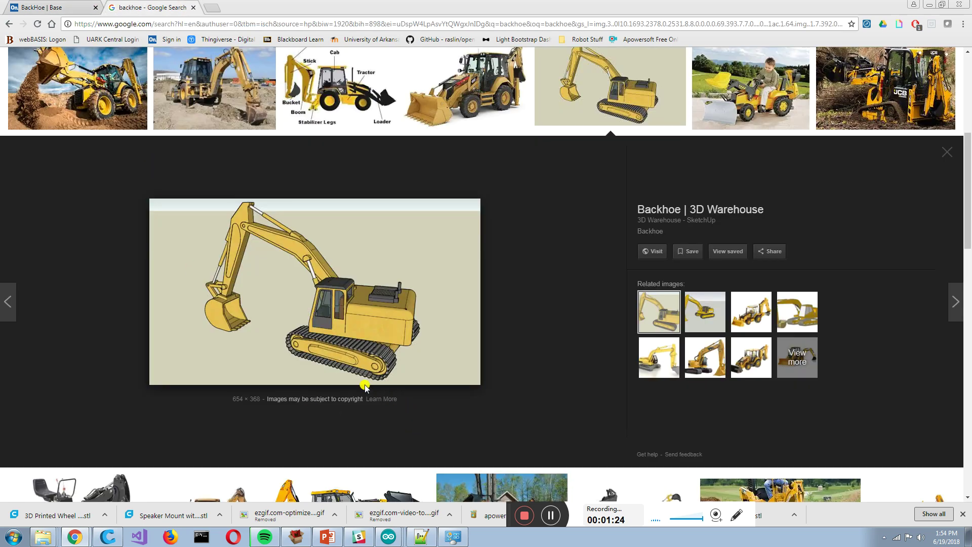
click(76, 7)
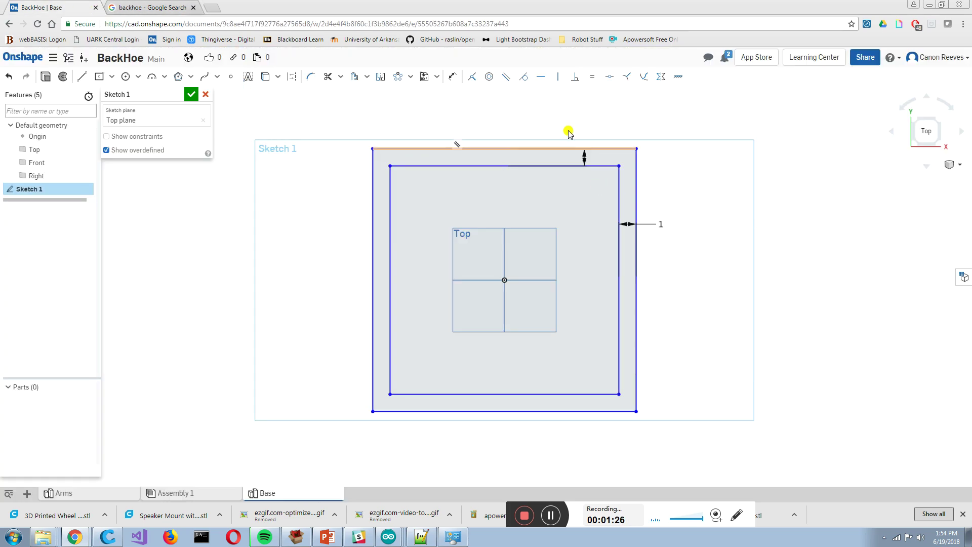
mouse_move(636, 149)
mouse_down()
mouse_move(631, 111)
mouse_move(639, 114)
mouse_up()
scroll(635, 208, down, 3)
scroll(623, 245, up, 3)
Dimension the outer rectangle's height to 36 in.
key(d)
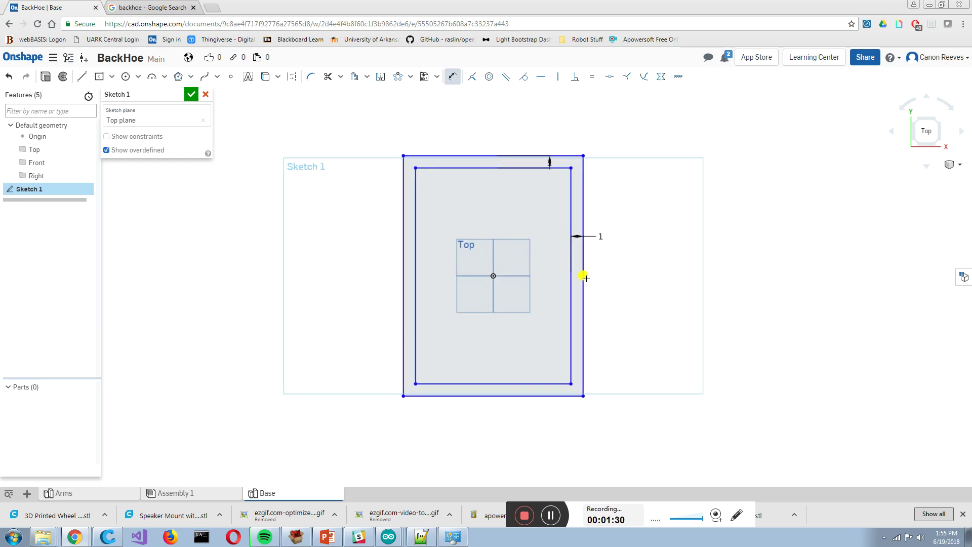
click(585, 271)
click(614, 265)
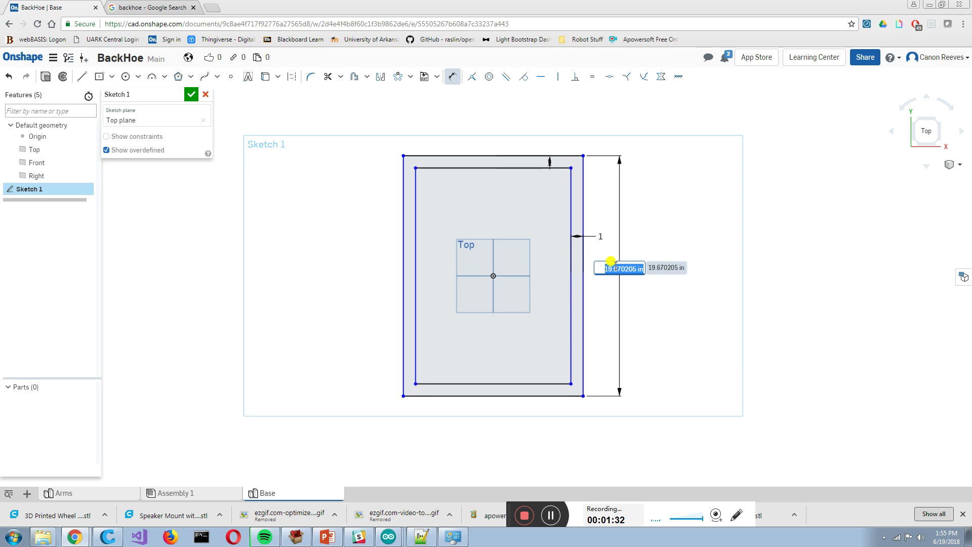
text(36)
key(Return)
scroll(473, 240, down, 5)
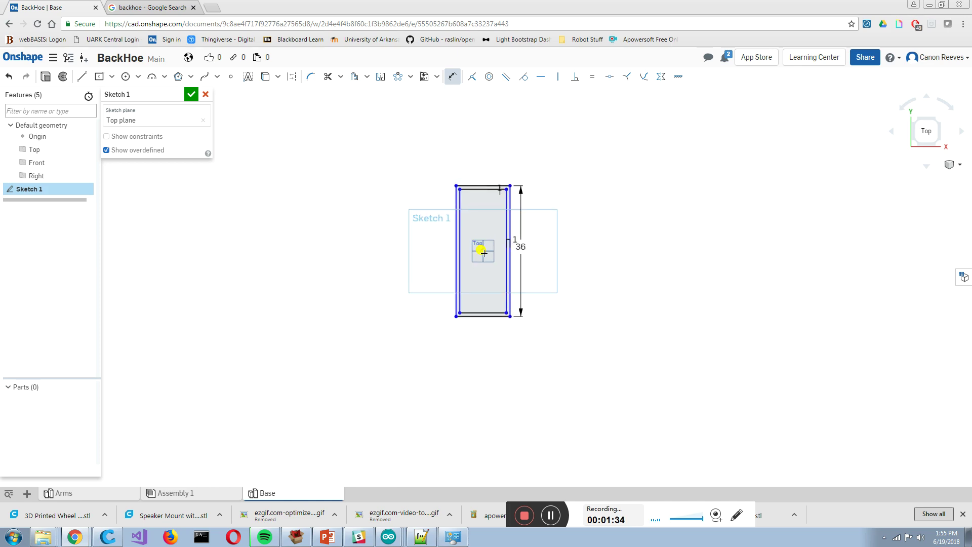
click(485, 198)
click(484, 171)
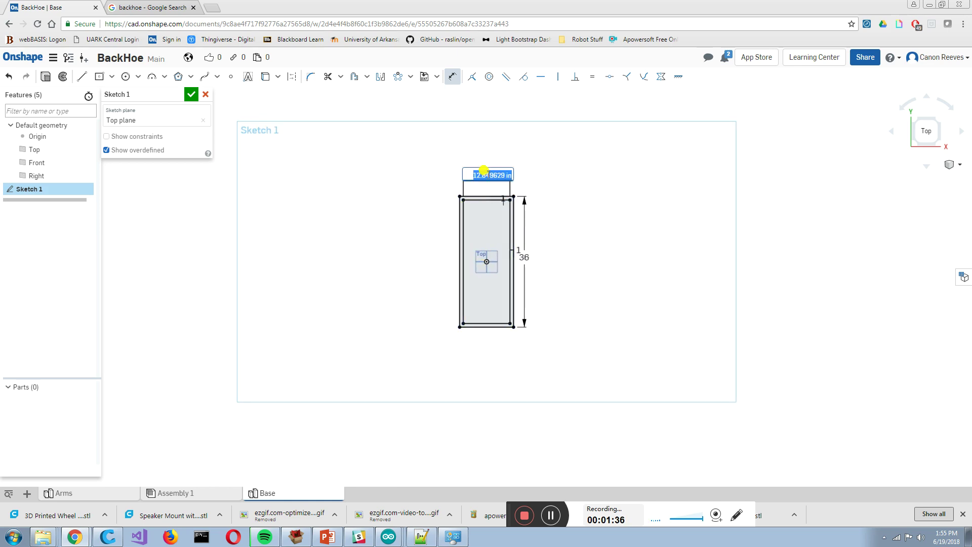
key(Return)
scroll(495, 175, up, 5)
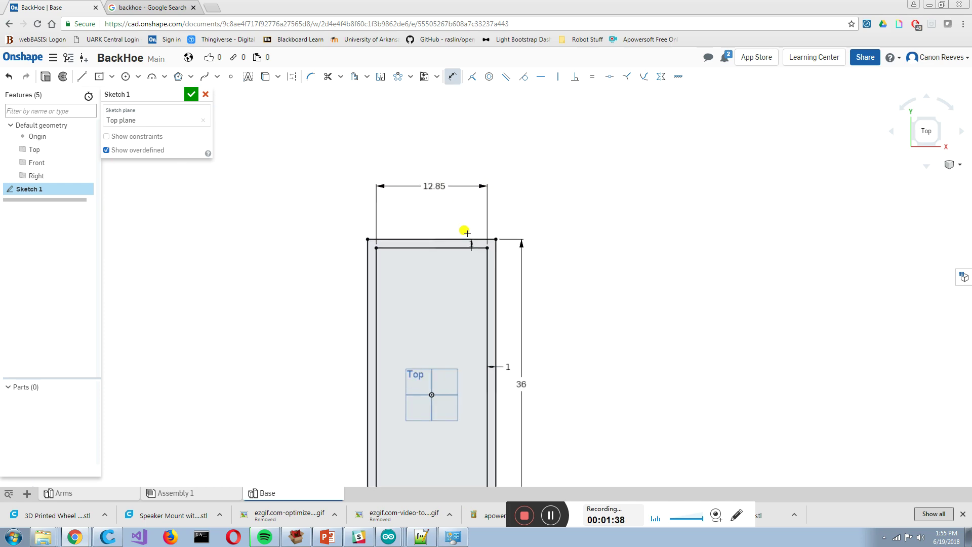
click(415, 159)
key(Delete)
Dimension the outer rectangle's width to 24 in.
click(415, 233)
click(419, 186)
text(24)
key(Return)
scroll(420, 192, down, 6)
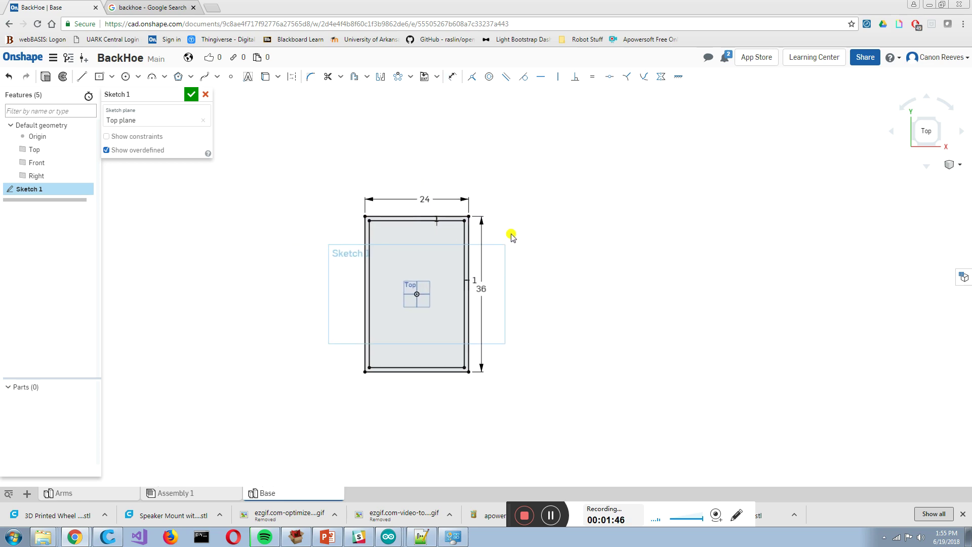
Draw a center-point rectangle from the origin as a crossbar spanning the inner rectangle's 22 in width, about 2.1 in tall.
middle_drag(499, 247, 511, 233)
scroll(458, 289, up, 3)
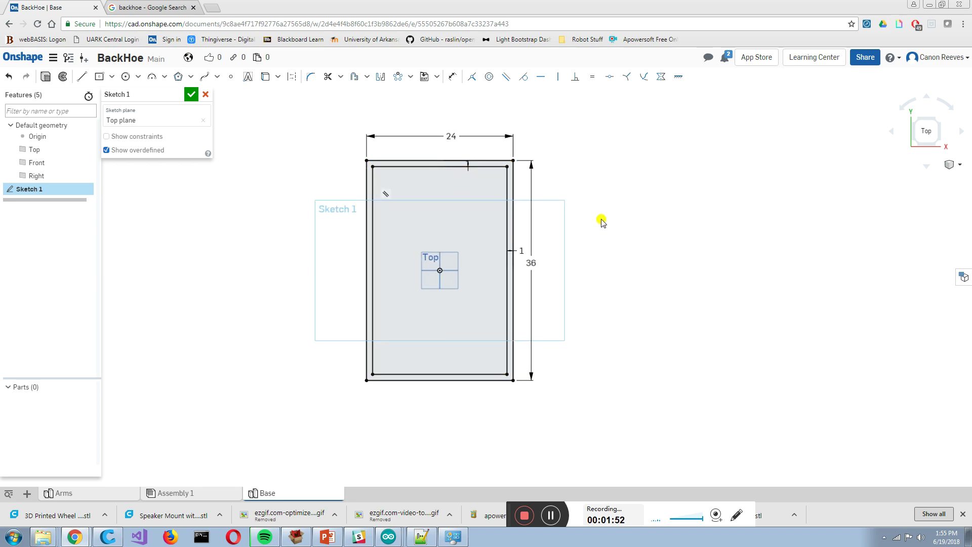
scroll(582, 261, up, 3)
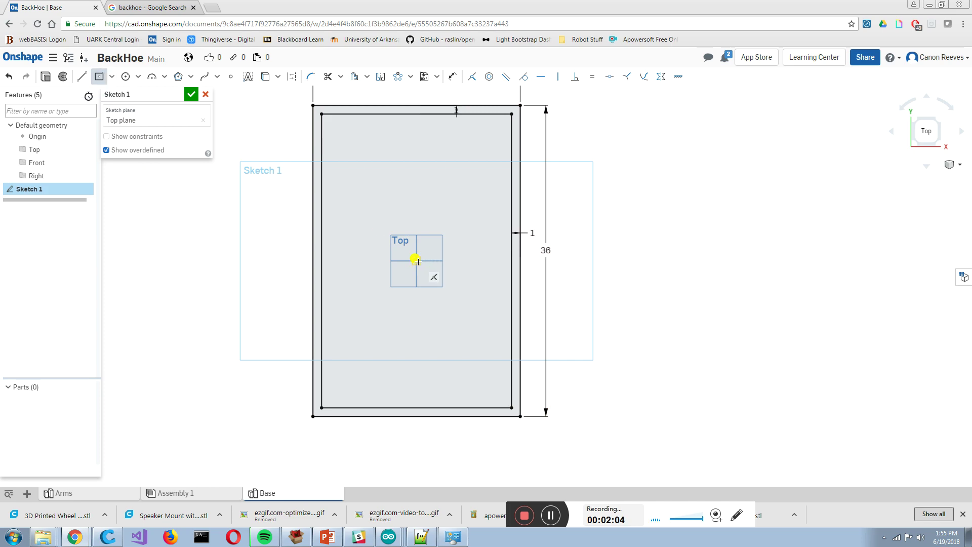
drag(416, 261, 512, 251)
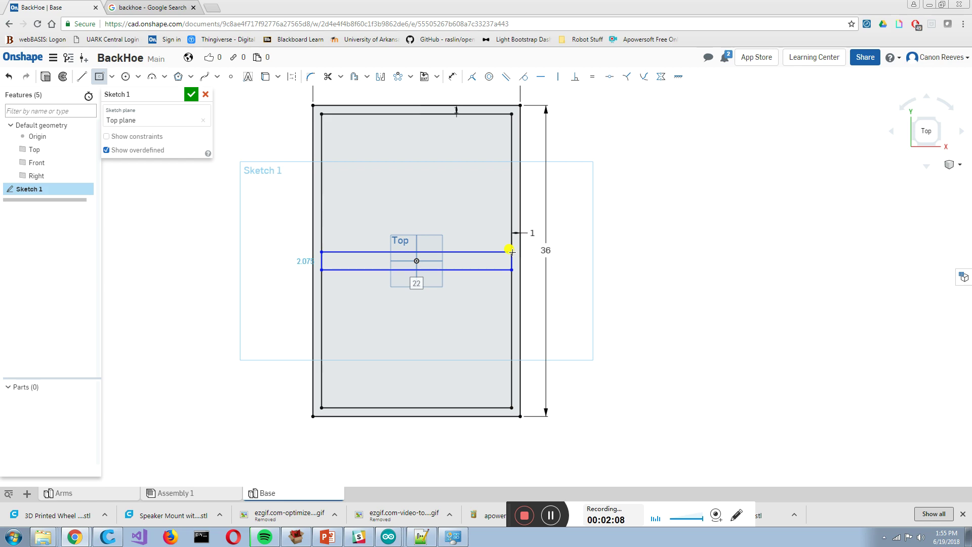
Dimension the crossbar rectangle's height to 1 in.
scroll(509, 253, up, 3)
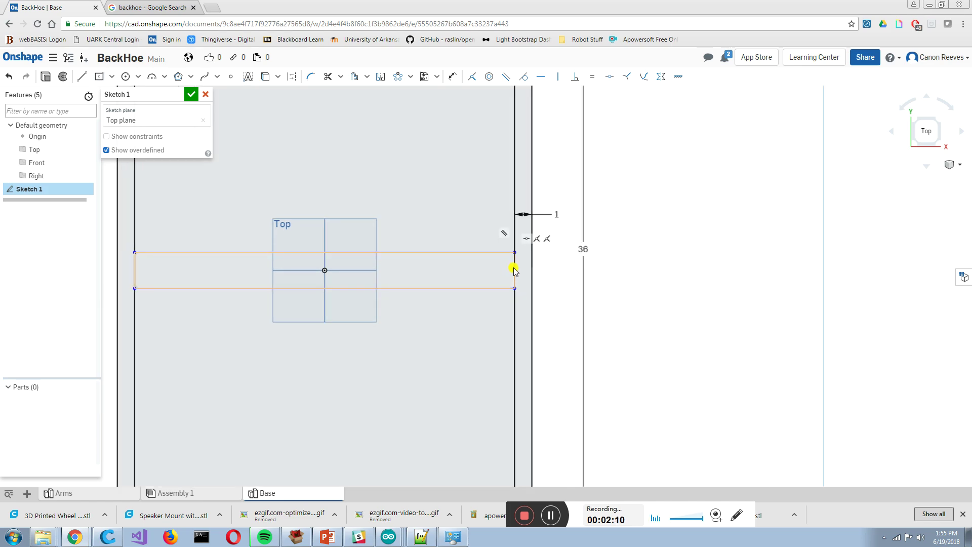
key(u)
click(513, 267)
click(542, 264)
text(10)
key(Return)
Draw a vertical construction line, 16.5 in long, from the midpoint of the crossbar's lower edge to the inner rectangle's lower edge.
scroll(543, 270, down, 4)
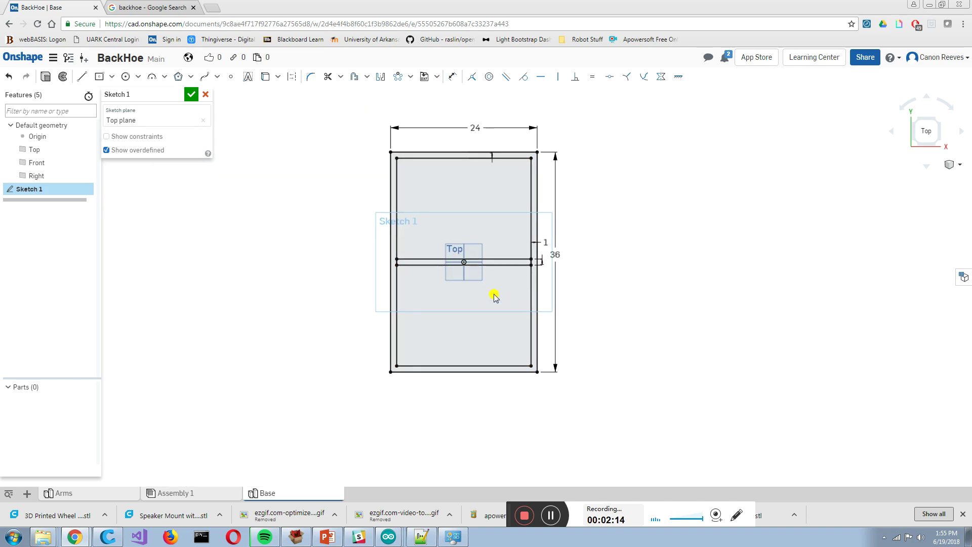
scroll(506, 272, up, 1)
scroll(506, 273, up, 2)
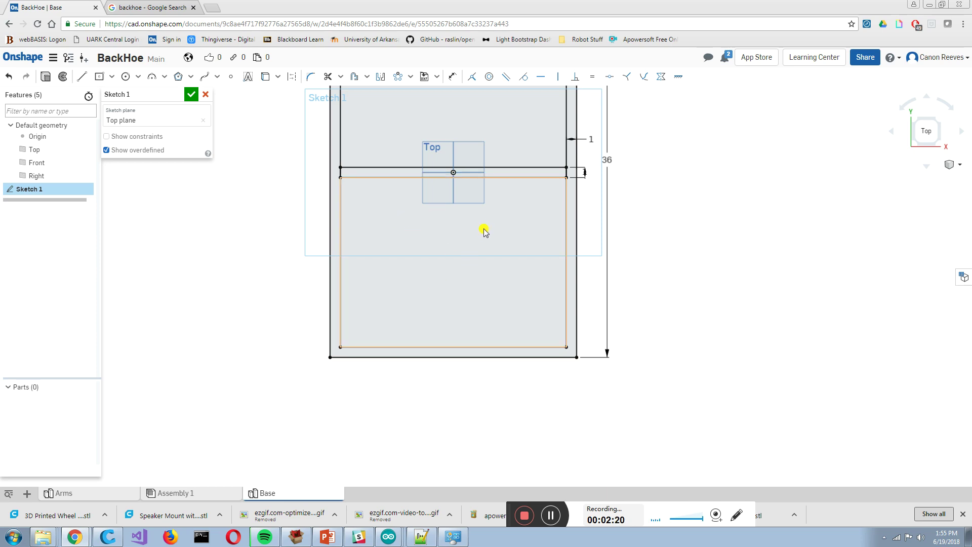
middle_drag(455, 108, 448, 221)
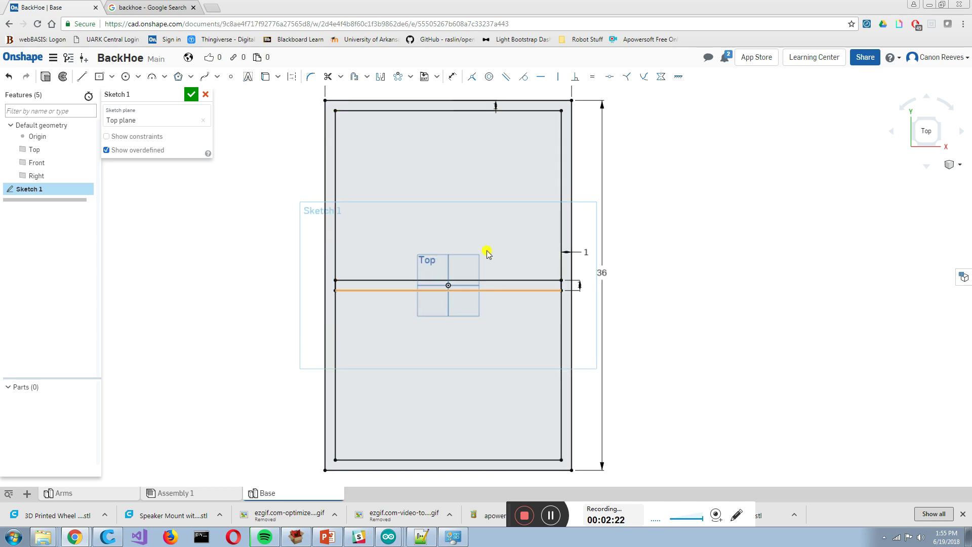
scroll(489, 322, down, 2)
middle_drag(490, 323, 477, 238)
scroll(474, 288, up, 3)
middle_drag(473, 288, 473, 269)
scroll(473, 268, down, 1)
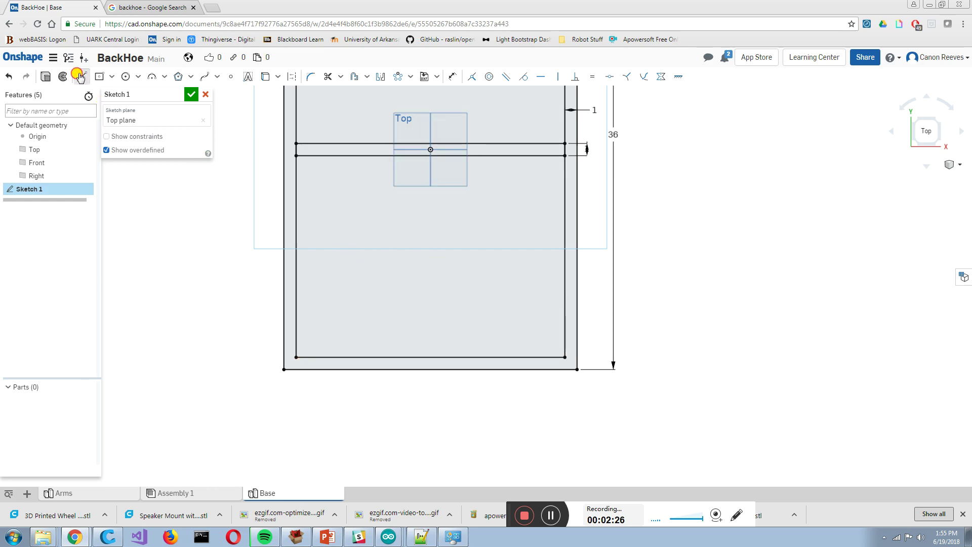
click(299, 76)
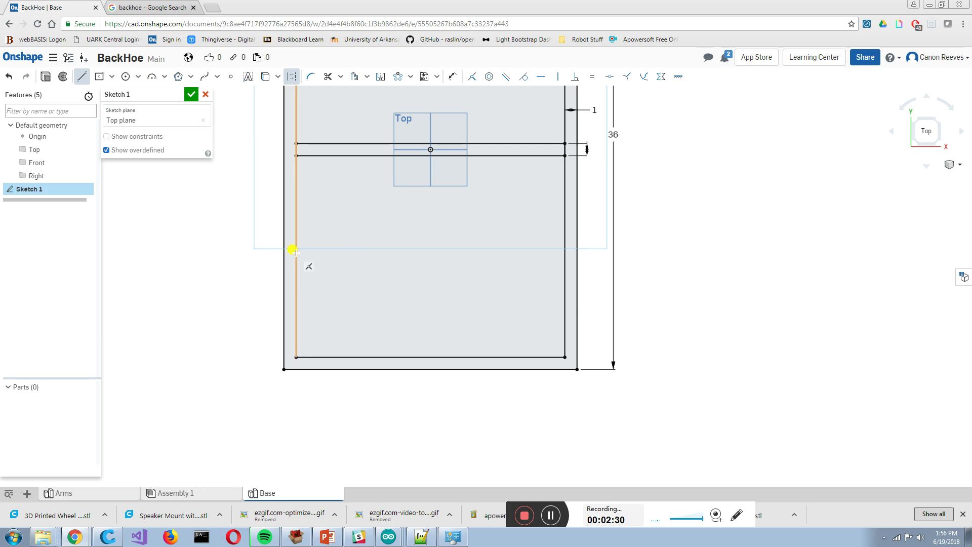
click(431, 155)
click(430, 357)
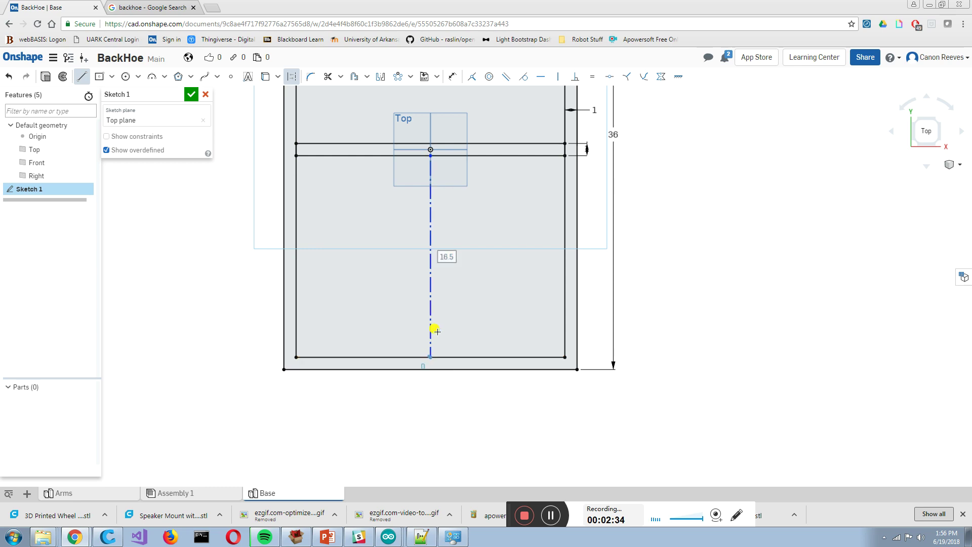
Draw a horizontal construction line, 11 in long, from the vertical construction line's midpoint to the inner rectangle's right edge.
key(Escape)
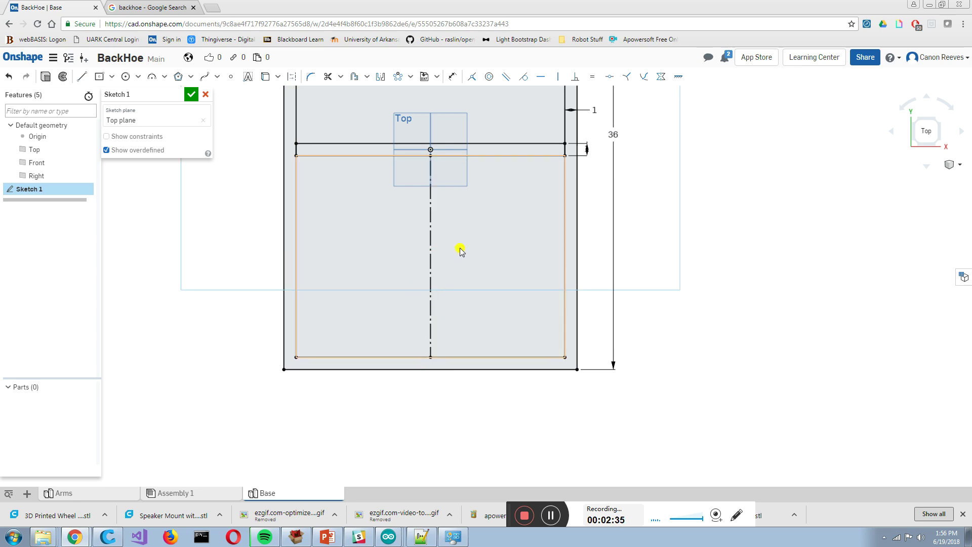
click(77, 81)
click(292, 80)
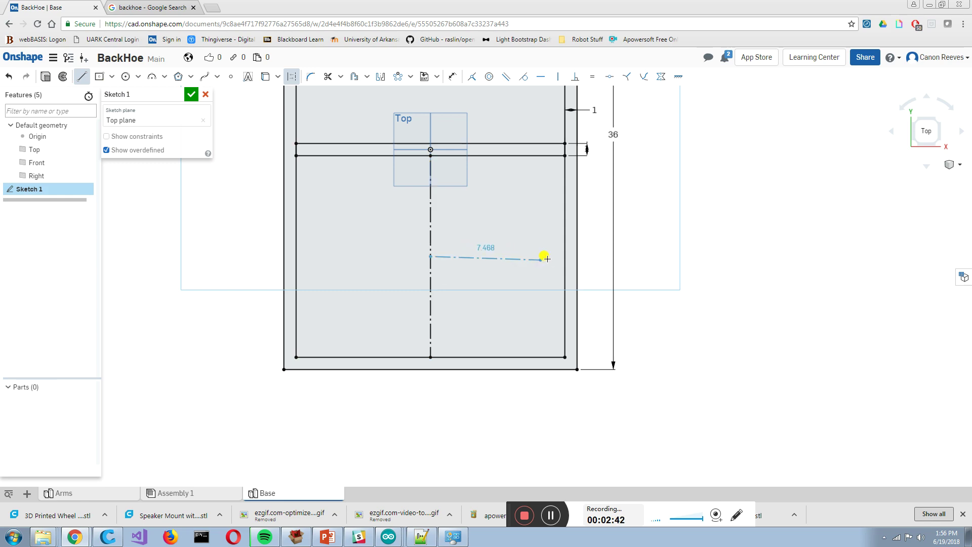
click(565, 256)
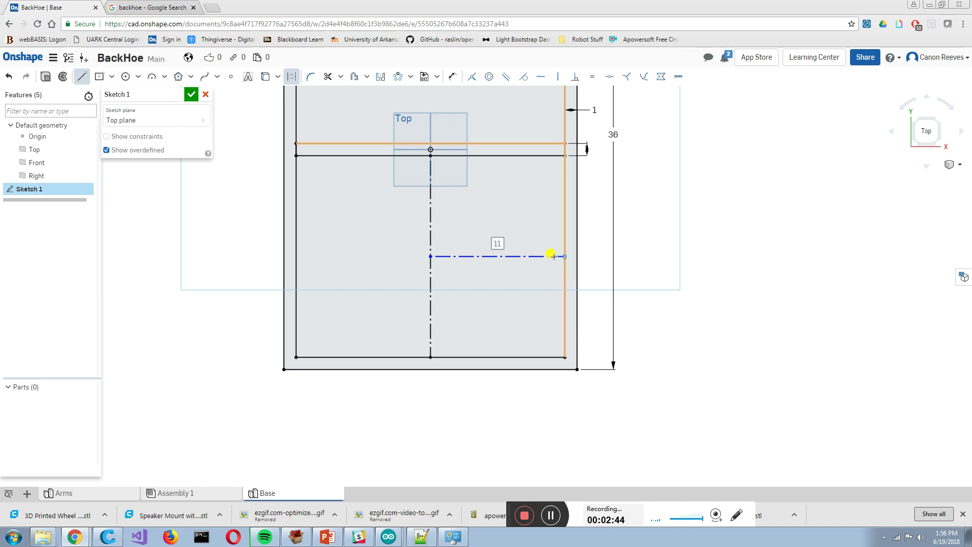
key(Escape)
scroll(518, 290, up, 4)
scroll(468, 303, down, 3)
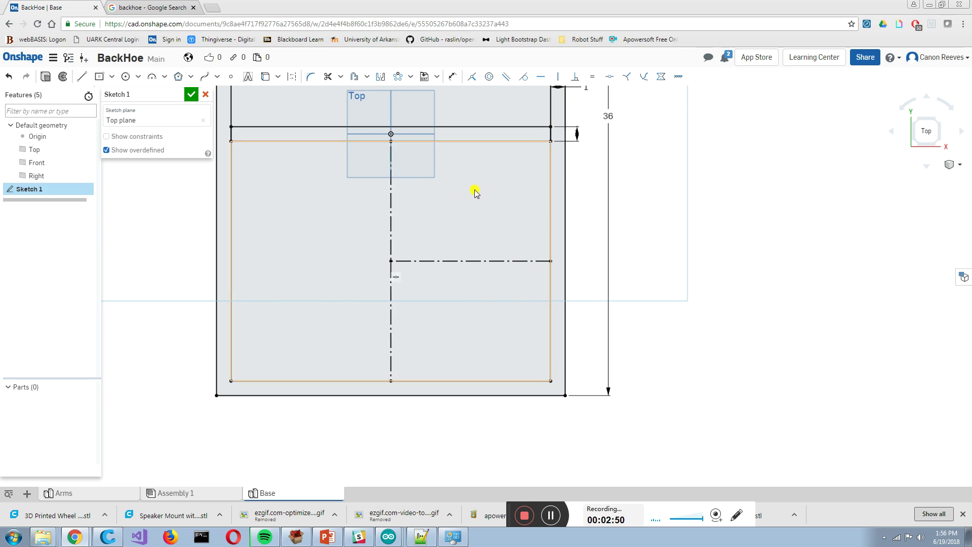
click(78, 77)
click(390, 363)
click(528, 261)
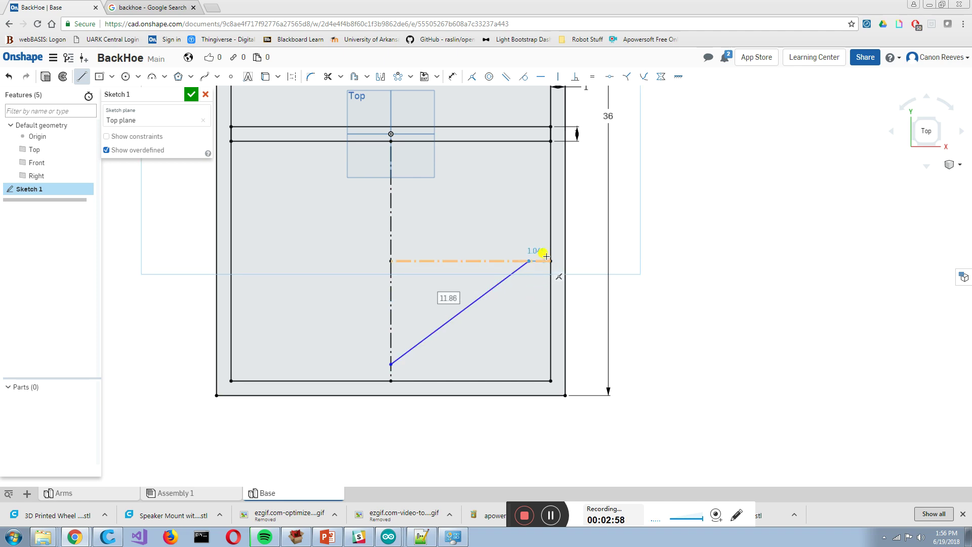
key(Escape)
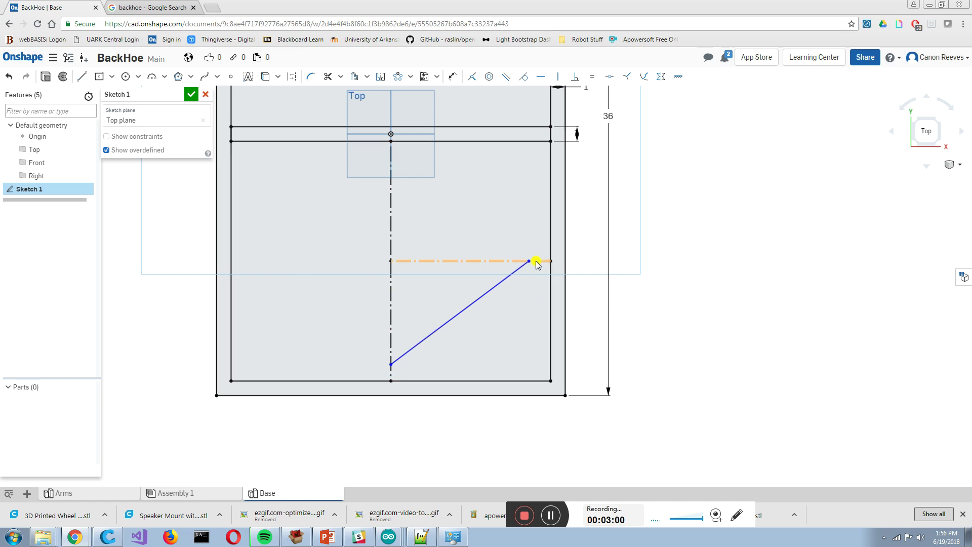
click(521, 269)
key(Delete)
Draw a 22 in wide center-point crossbar rectangle from the vertical construction line's midpoint and make its short edge equal to the upper crossbar's.
click(99, 77)
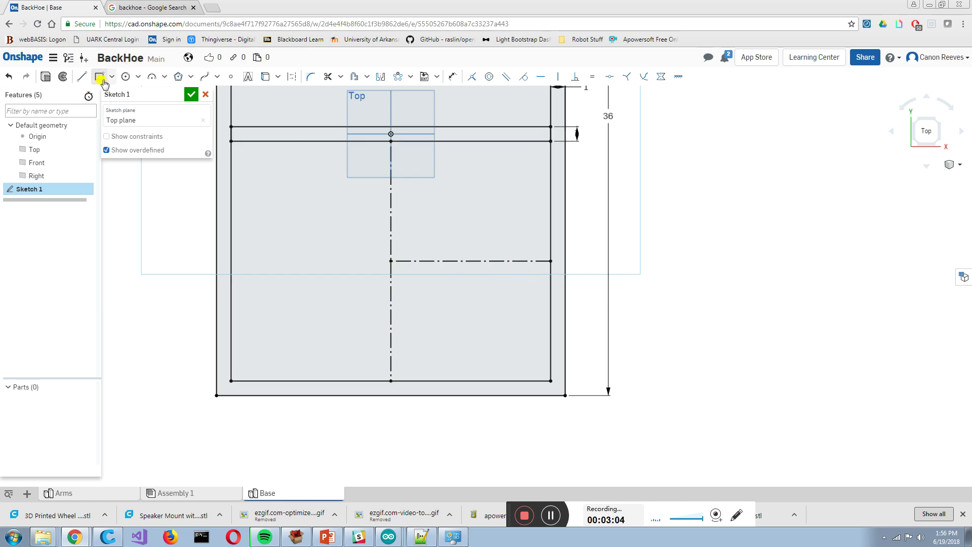
click(405, 258)
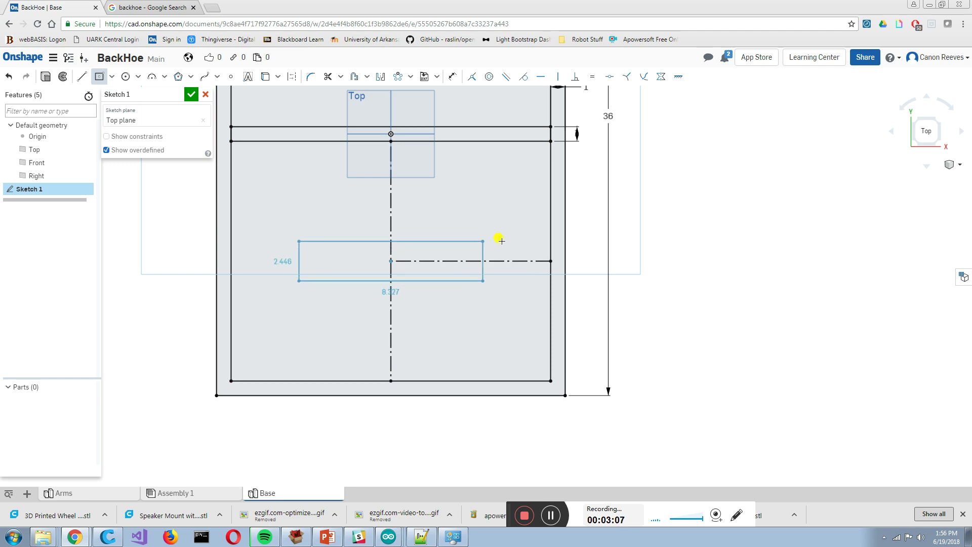
click(550, 251)
key(Escape)
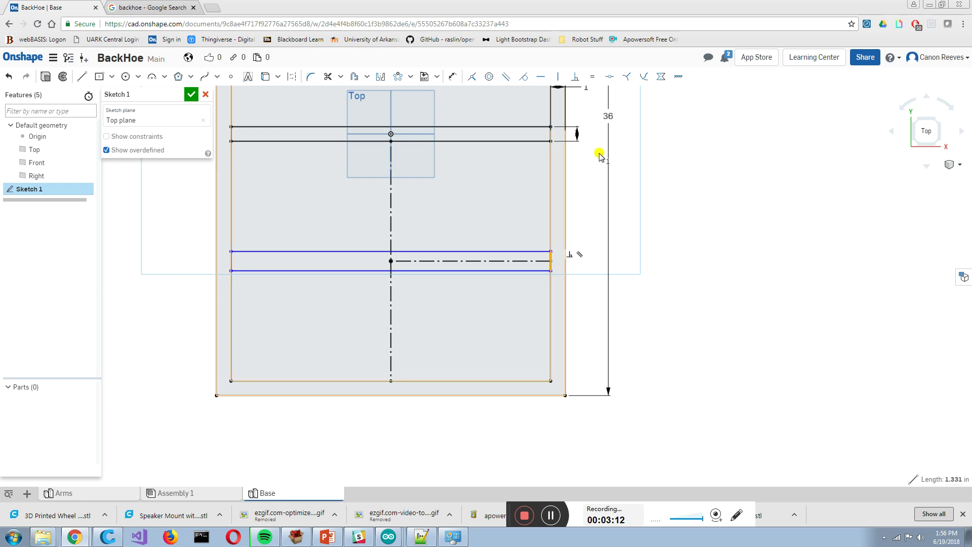
click(552, 132)
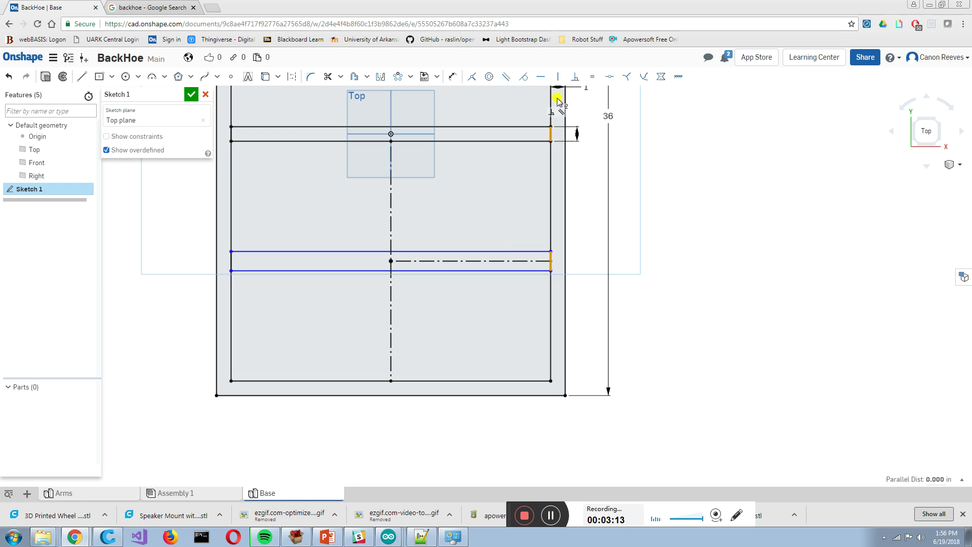
click(592, 79)
scroll(466, 249, down, 2)
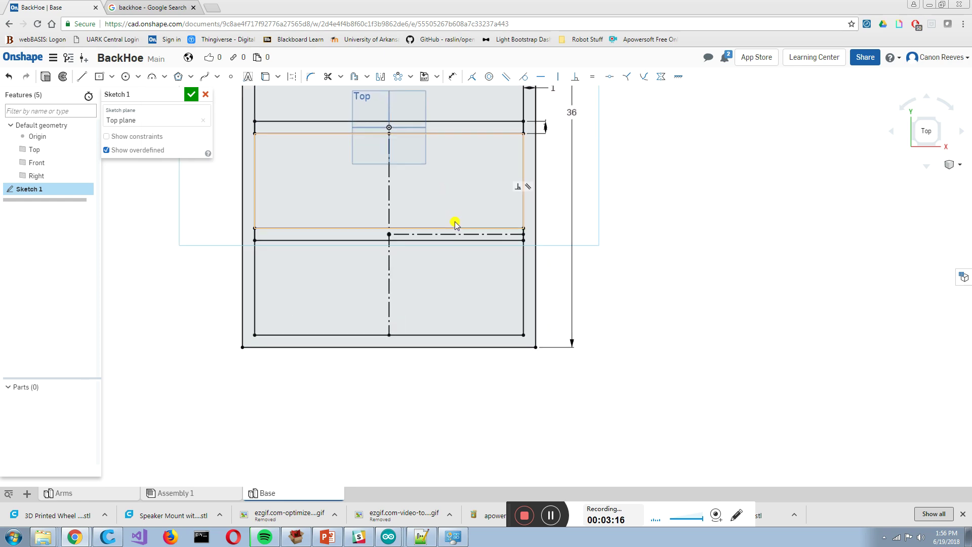
scroll(455, 225, up, 2)
scroll(442, 290, down, 2)
scroll(425, 284, up, 1)
middle_drag(414, 269, 405, 261)
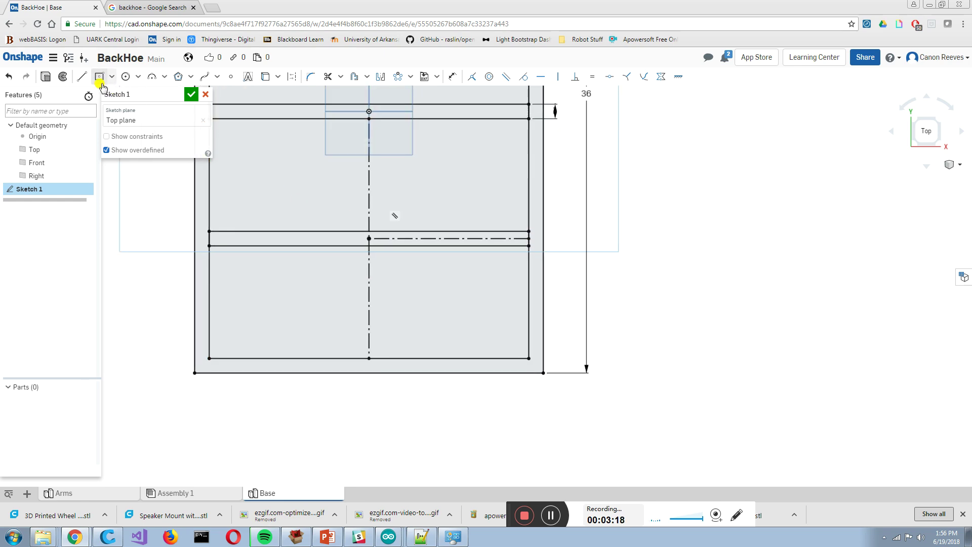
click(370, 340)
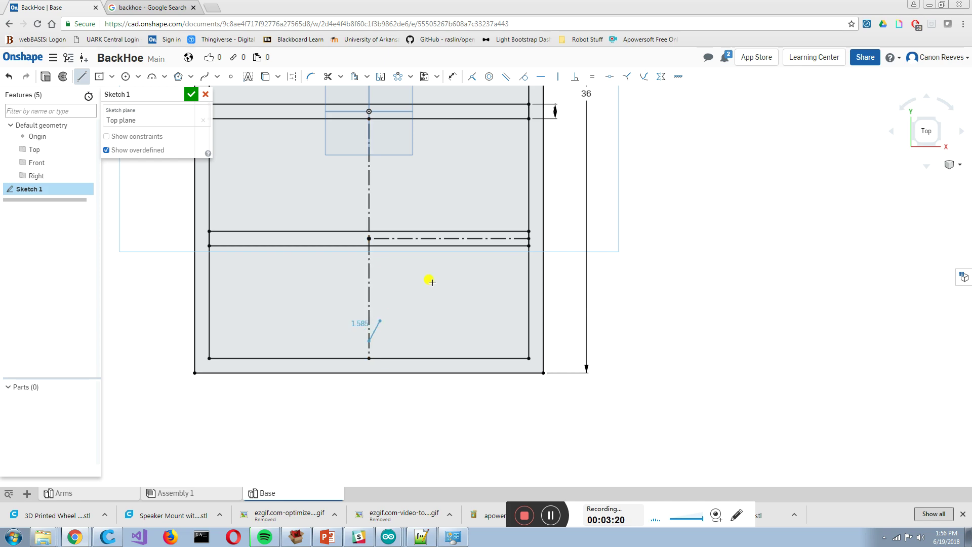
click(507, 246)
key(Escape)
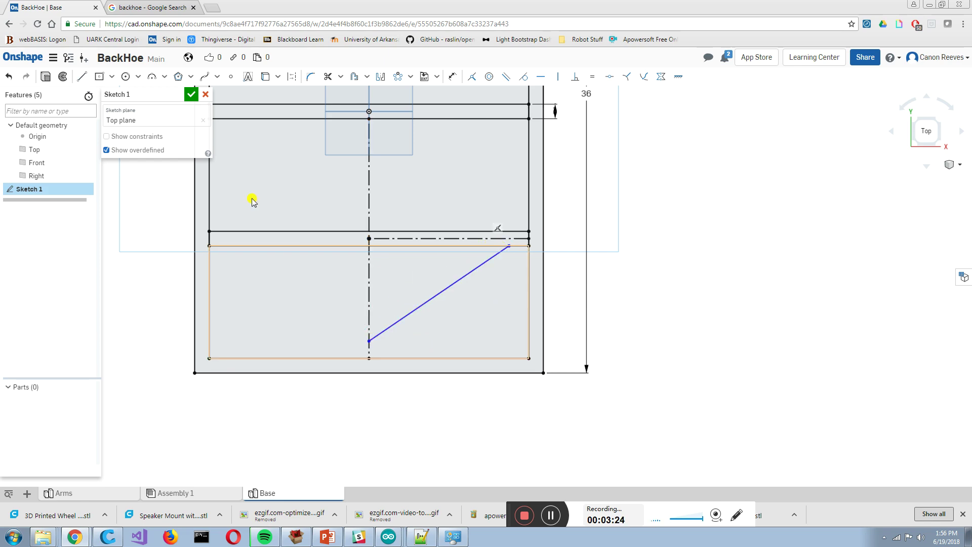
click(405, 358)
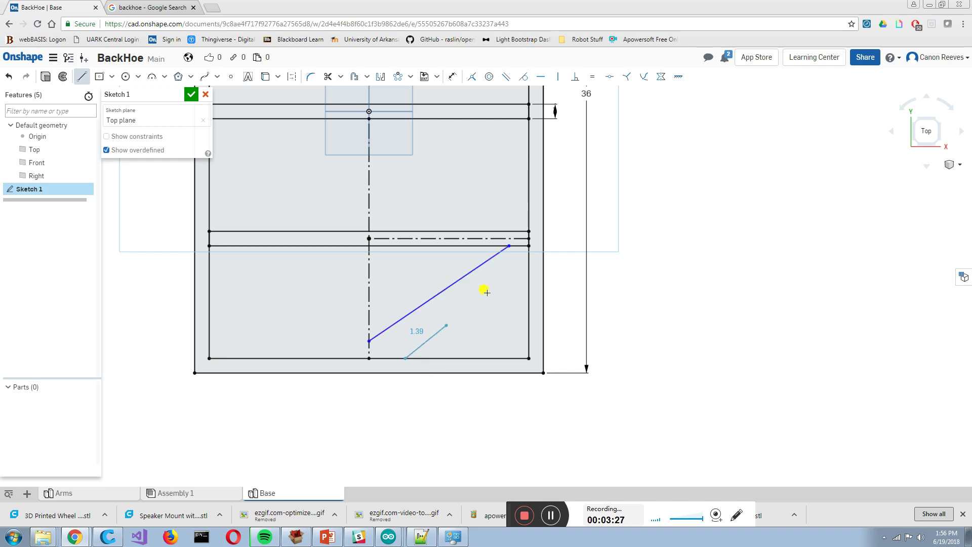
click(526, 262)
middle_drag(361, 275, 374, 297)
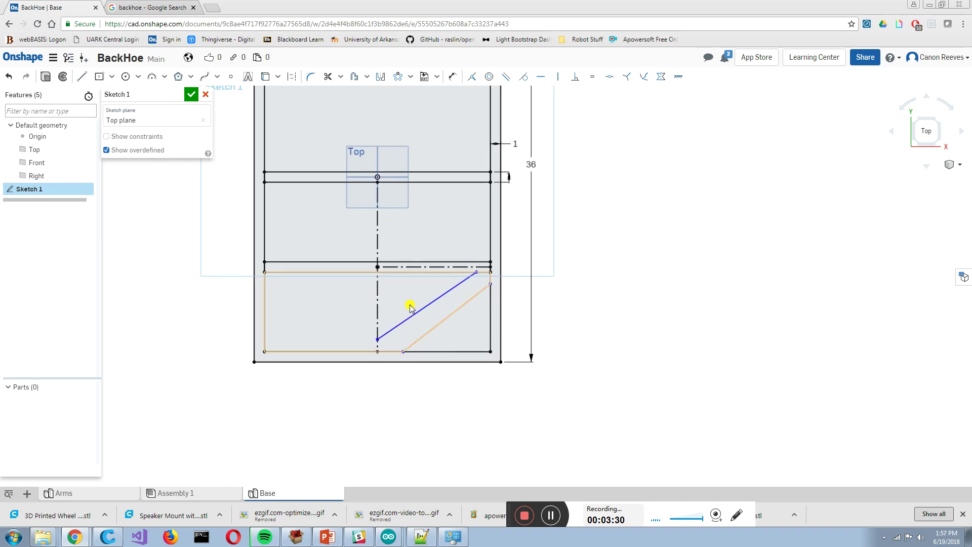
click(418, 310)
key(Delete)
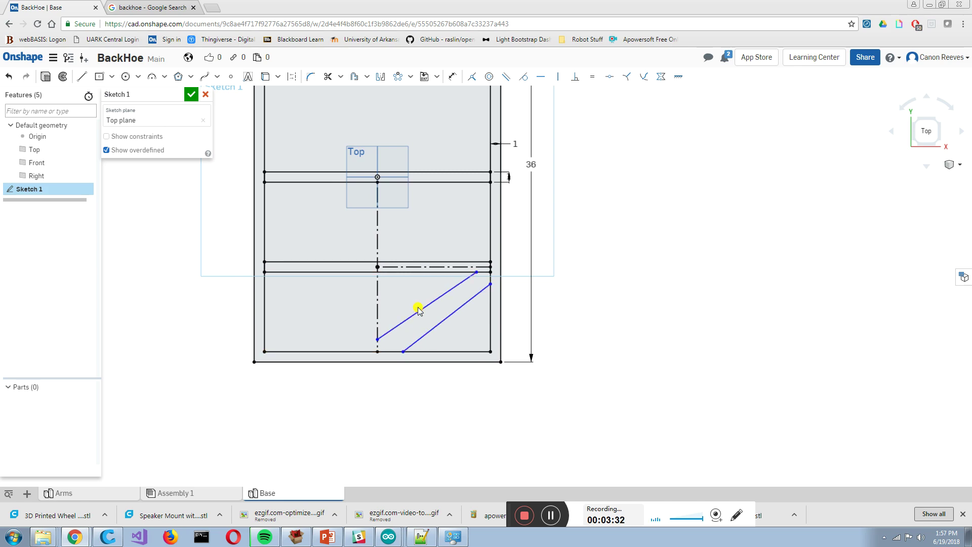
drag(417, 342, 423, 341)
click(424, 341)
key(Delete)
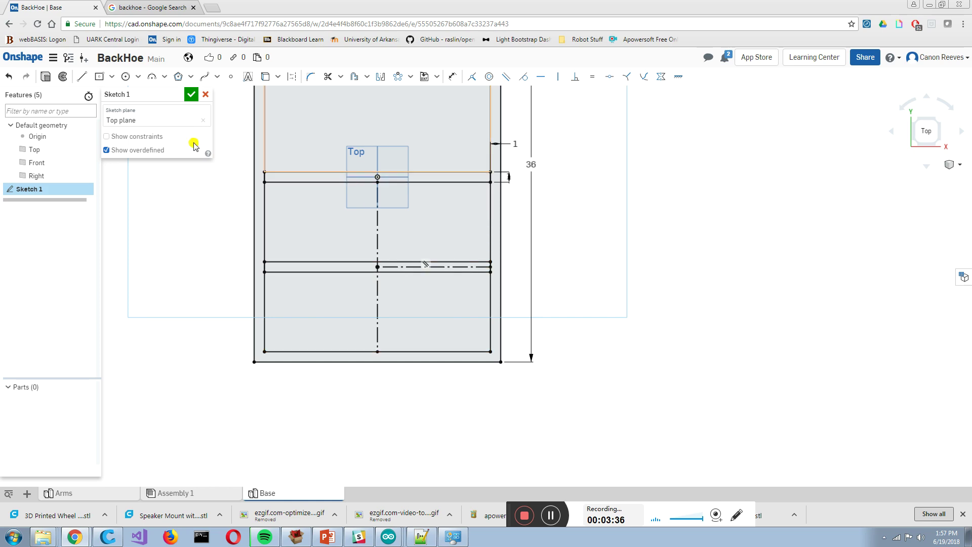
Draw a vertical center-point rectangle from the lower crossbar's center, reaching from the upper crossbar's lower edge to the inner rectangle's lower edge.
click(377, 267)
click(388, 183)
Try to make the vertical bar's short top edge equal to the lower crossbar's short edge with an Equal constraint.
scroll(381, 189, up, 5)
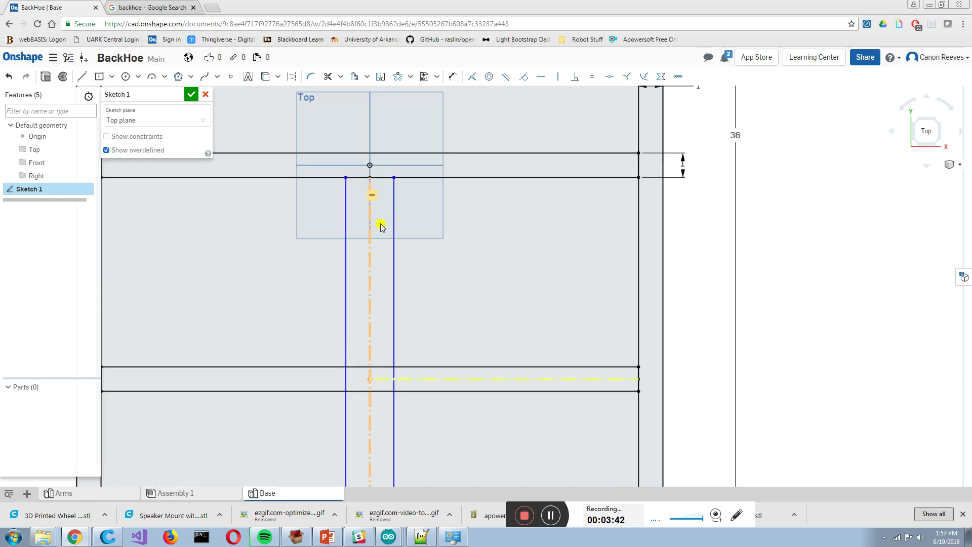
click(394, 200)
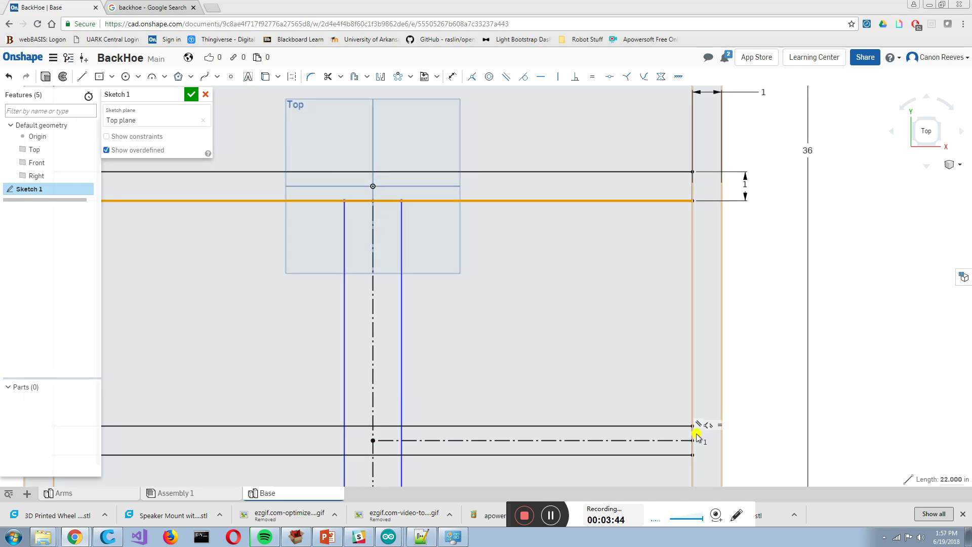
click(590, 78)
scroll(503, 327, down, 2)
middle_drag(475, 270, 476, 270)
key(ctrl+z)
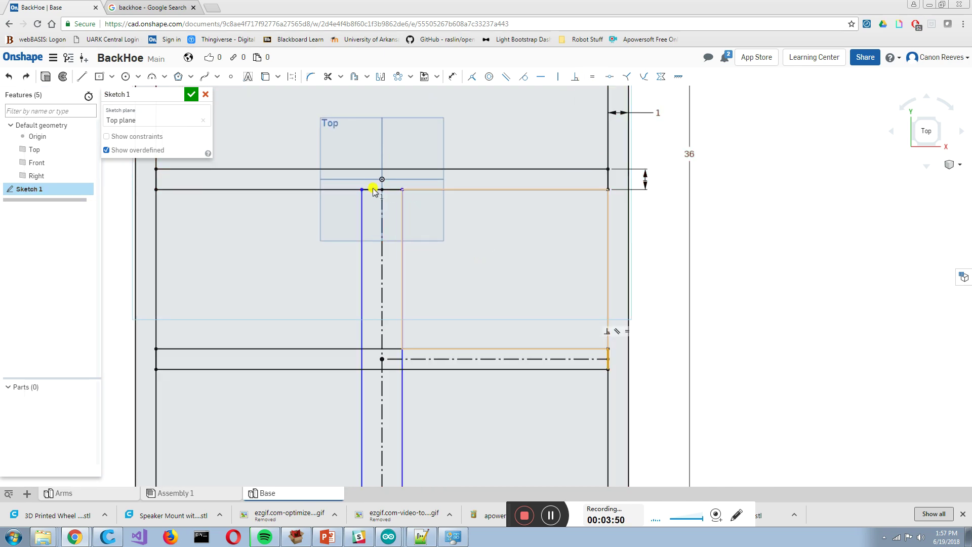
click(393, 190)
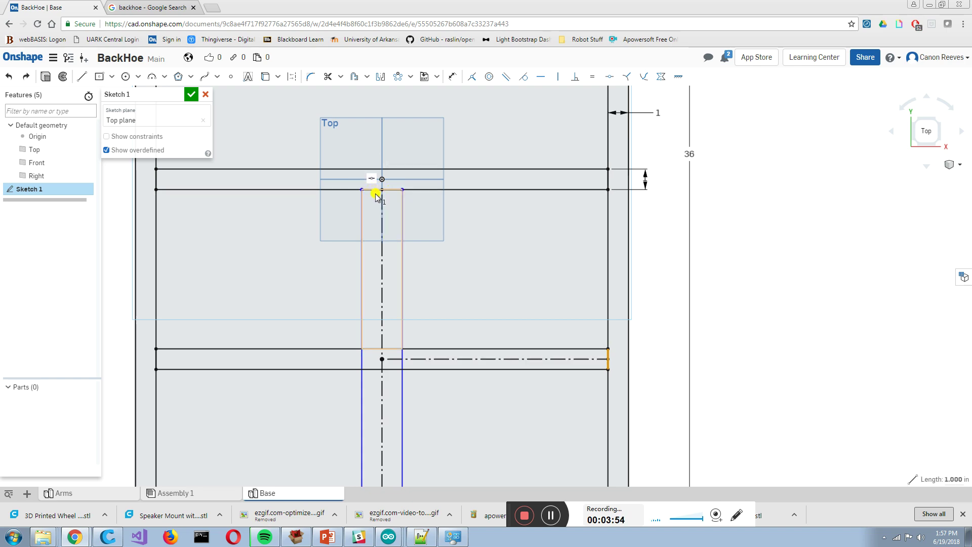
scroll(374, 222, up, 2)
mouse_move(335, 198)
mouse_down()
mouse_move(439, 245)
mouse_move(430, 237)
mouse_up()
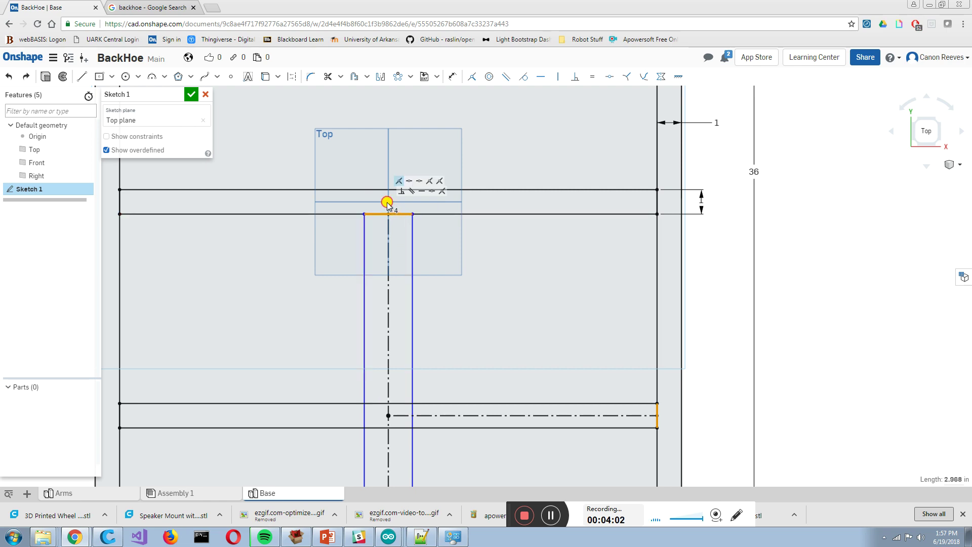
scroll(496, 274, down, 1)
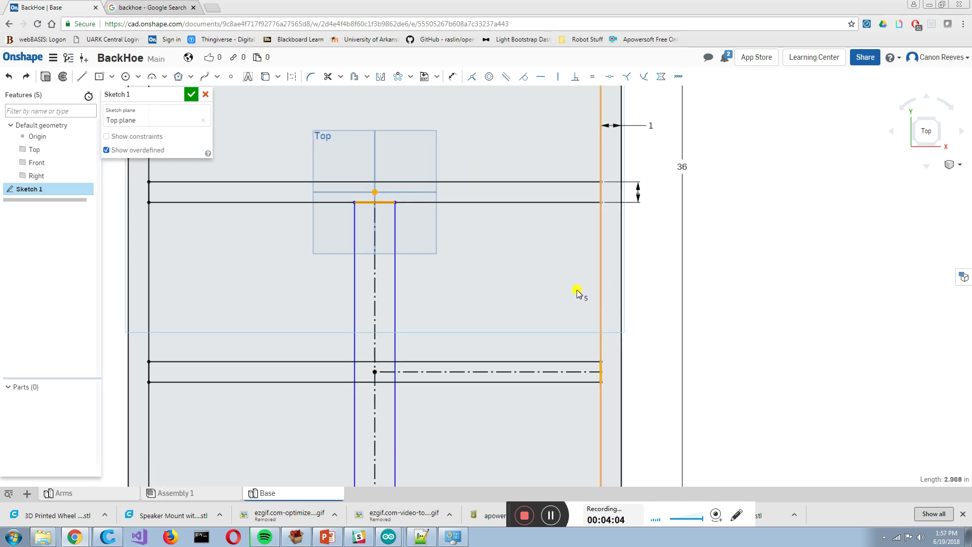
click(591, 77)
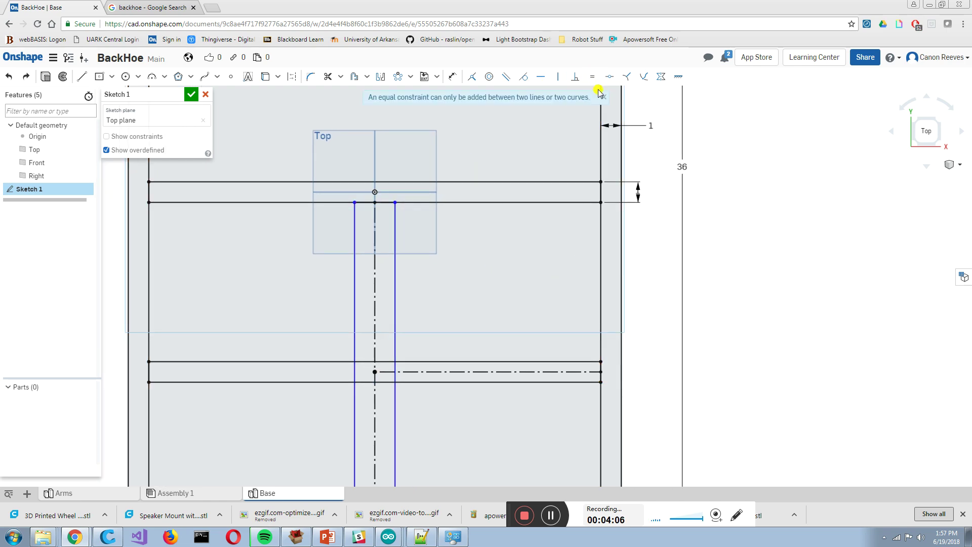
scroll(694, 308, down, 2)
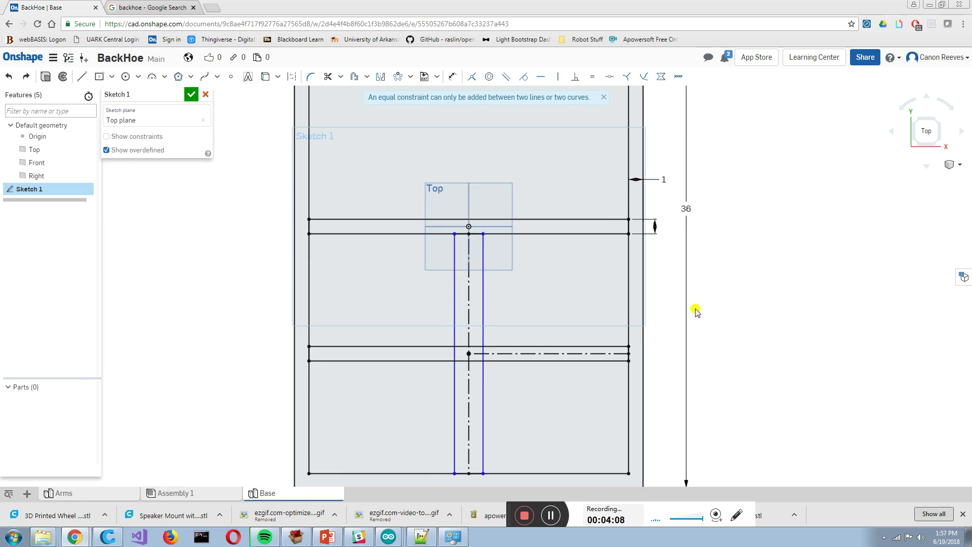
Dimension the vertical bar's width to 1 in.
mouse_move(479, 321)
mouse_down()
mouse_move(497, 321)
mouse_move(464, 321)
mouse_up()
key(d)
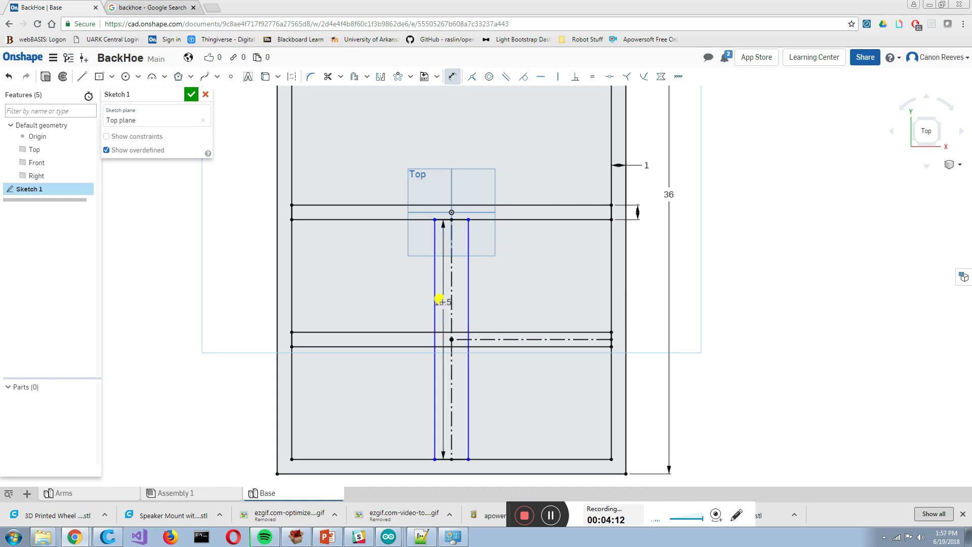
click(437, 302)
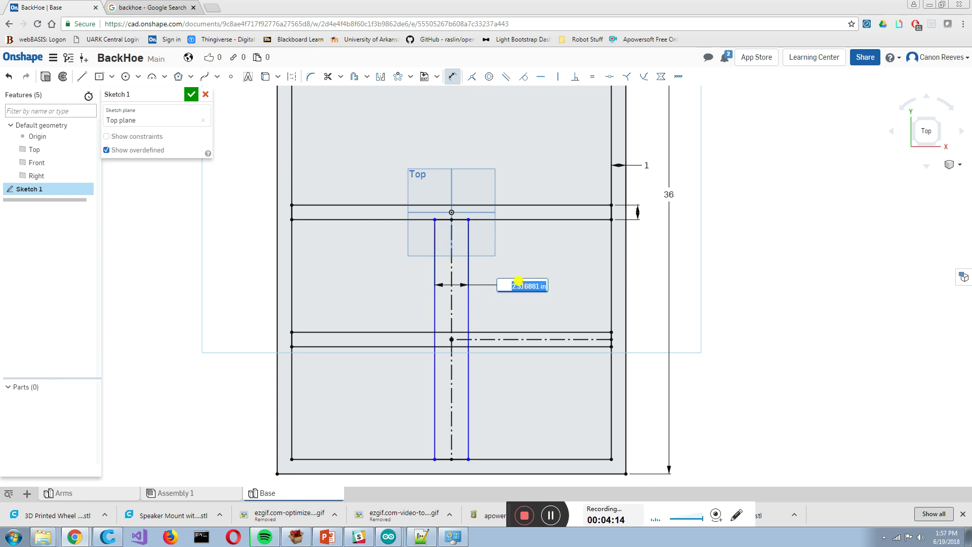
text(1)
key(Return)
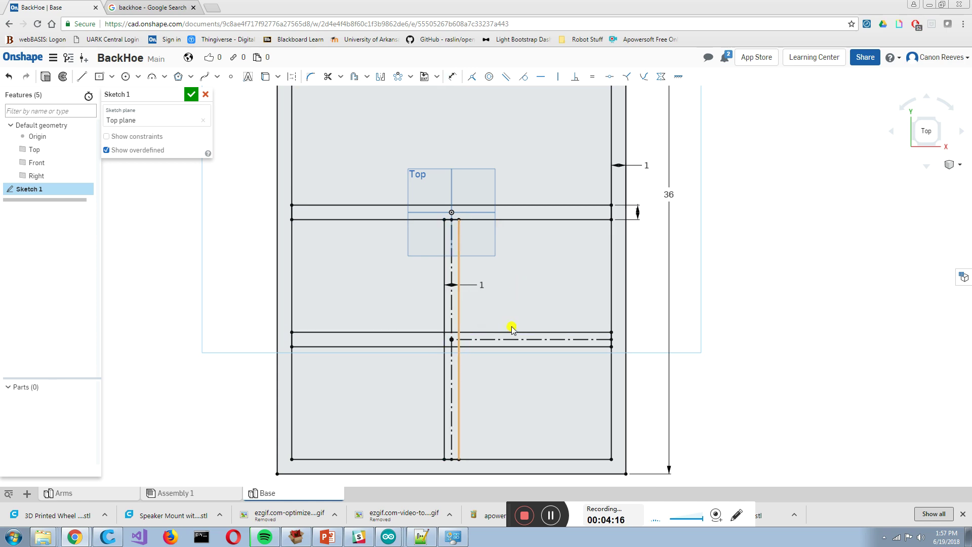
Draw two diagonals in the lower-right bay, from vertical bar to lower crossbar and from the inner rectangle's right edge to its lower edge.
scroll(512, 280, down, 1)
scroll(503, 269, up, 3)
middle_drag(493, 272, 448, 244)
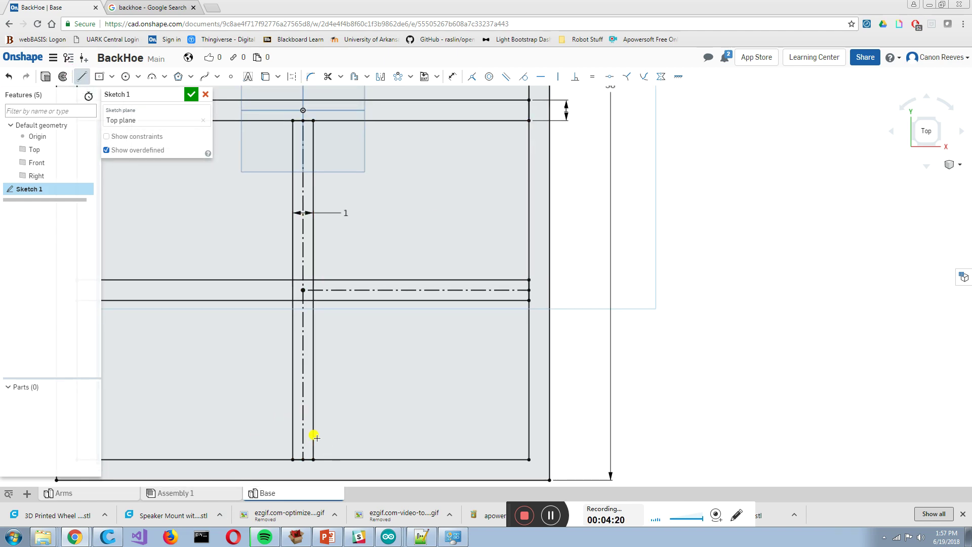
drag(313, 433, 410, 359)
mouse_move(472, 310)
mouse_down()
mouse_move(498, 298)
mouse_move(485, 300)
mouse_up()
key(Escape)
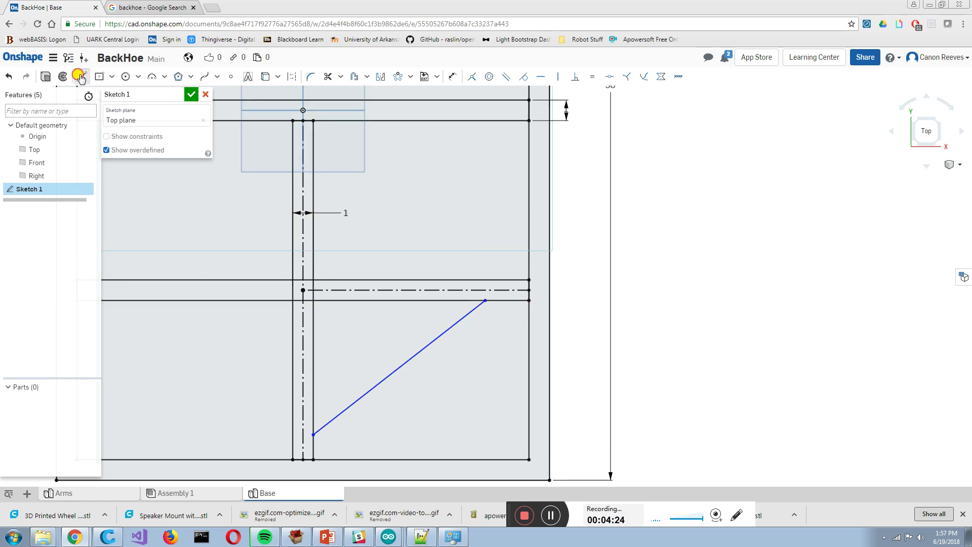
mouse_move(528, 321)
mouse_down()
mouse_move(406, 438)
mouse_move(336, 460)
mouse_up()
Draw a short construction line connecting the lower ends of the two diagonal lines.
scroll(340, 425, up, 5)
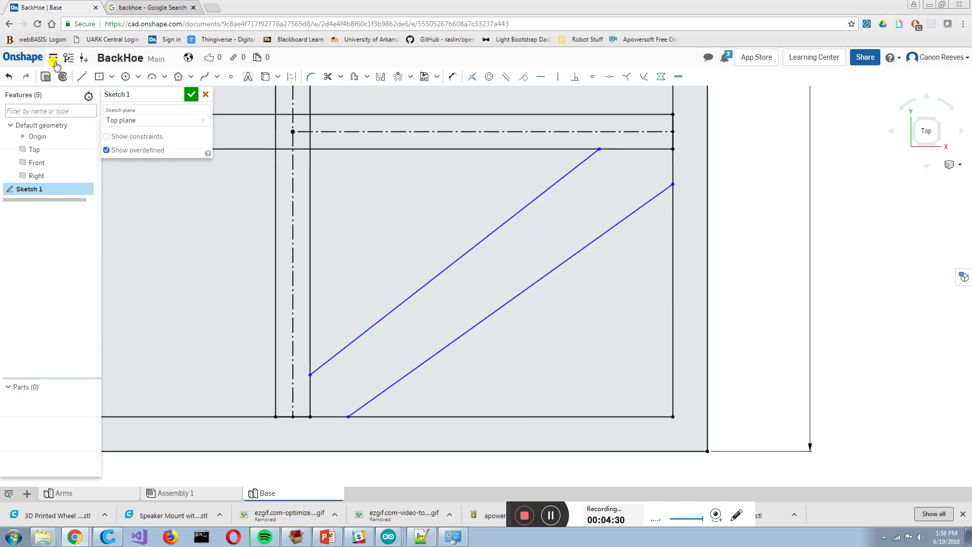
click(292, 77)
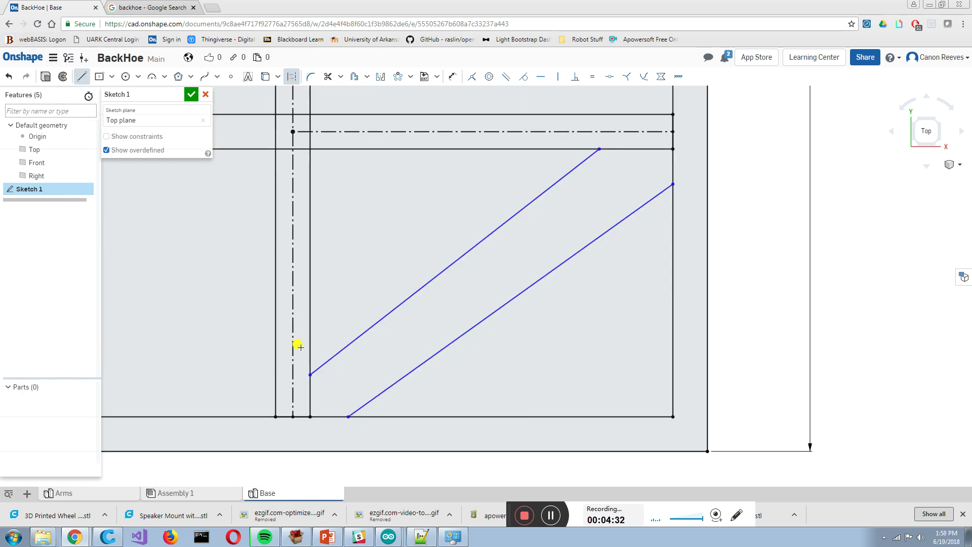
click(312, 377)
click(347, 417)
click(346, 418)
key(Escape)
Make the short construction line at the lower end perpendicular to both diagonal lines.
scroll(343, 418, up, 2)
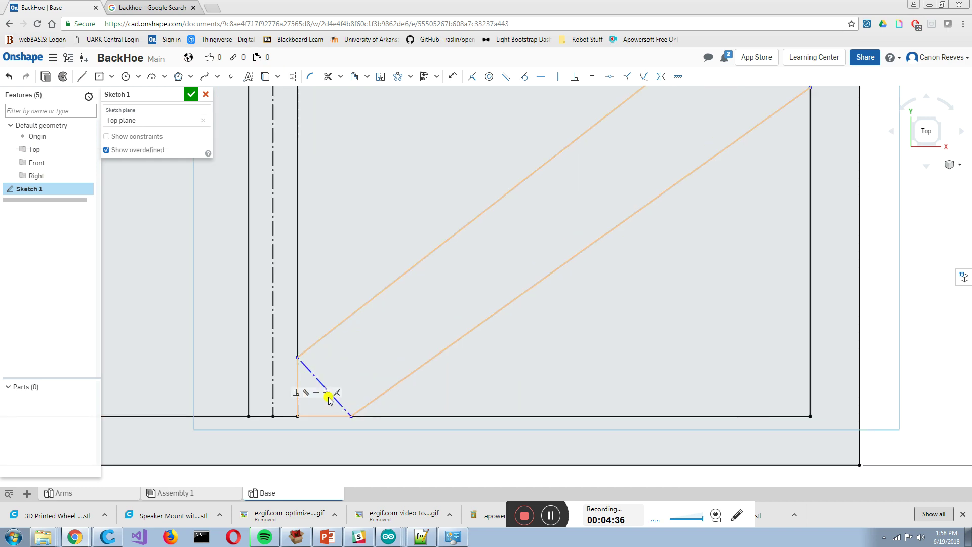
click(314, 377)
click(313, 345)
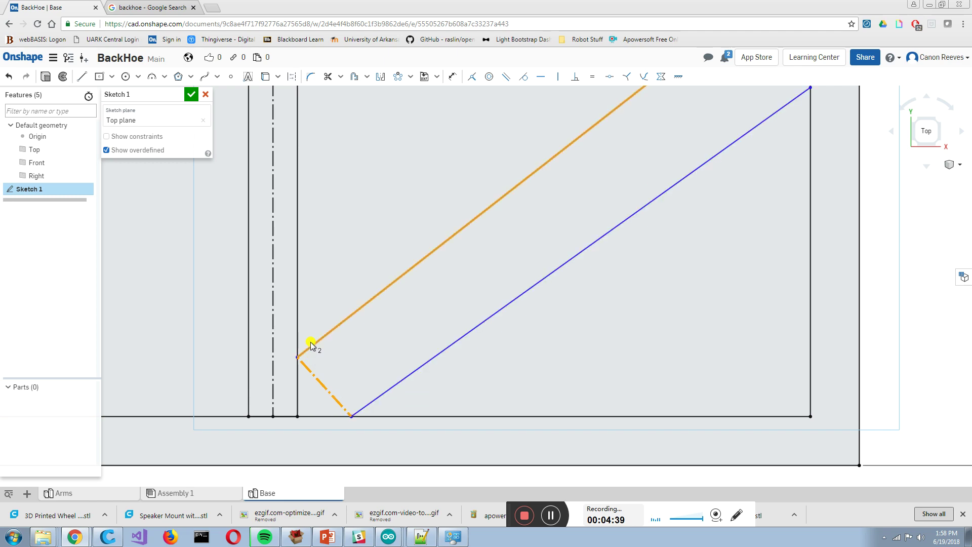
click(573, 78)
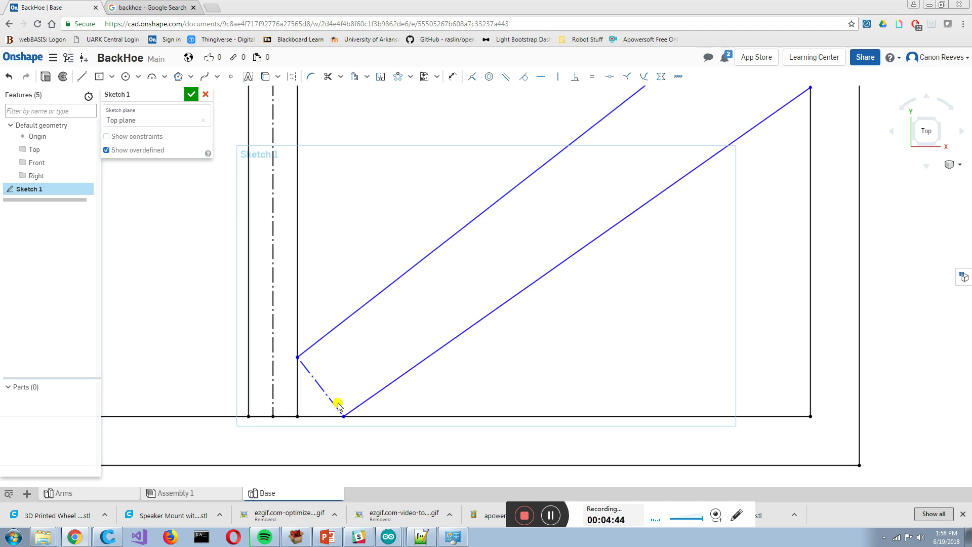
click(336, 402)
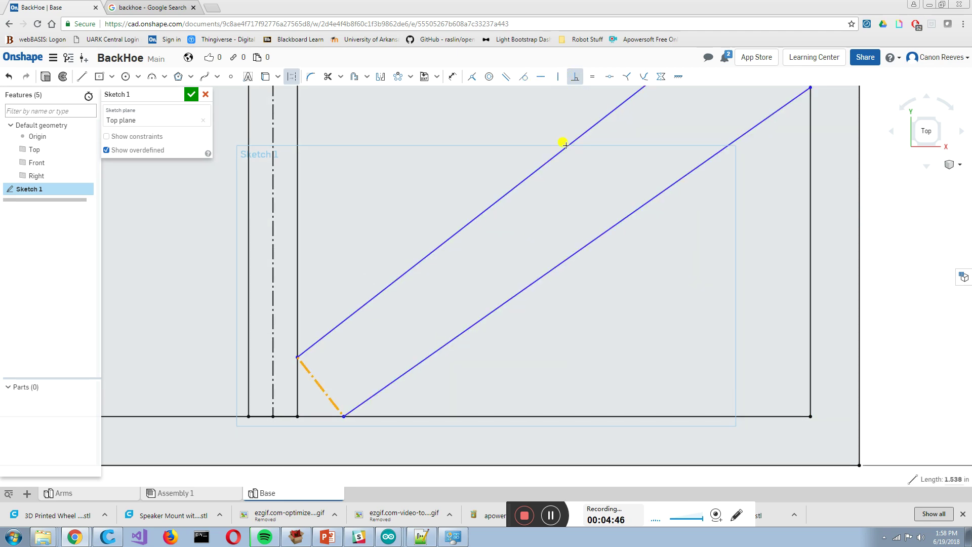
click(439, 345)
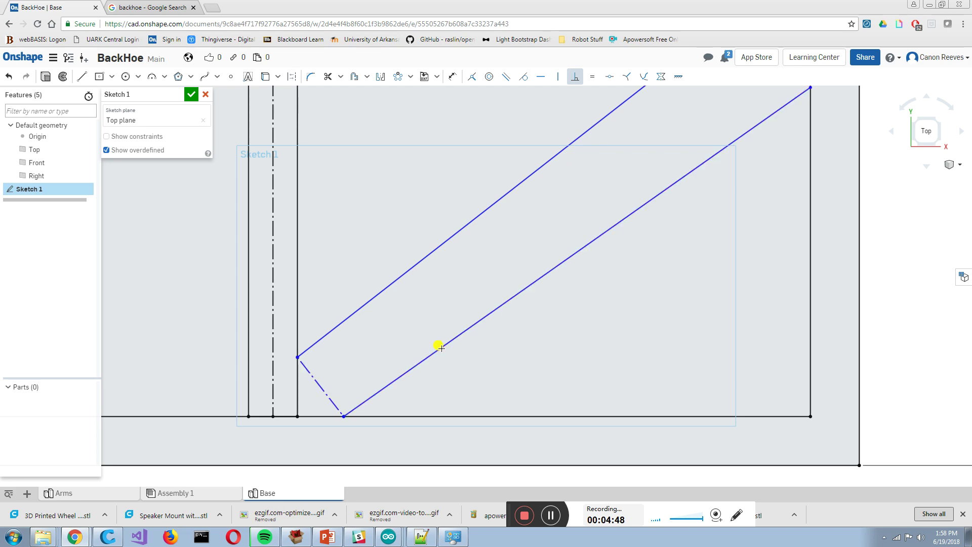
scroll(451, 316, down, 3)
middle_drag(443, 311, 435, 313)
key(Escape)
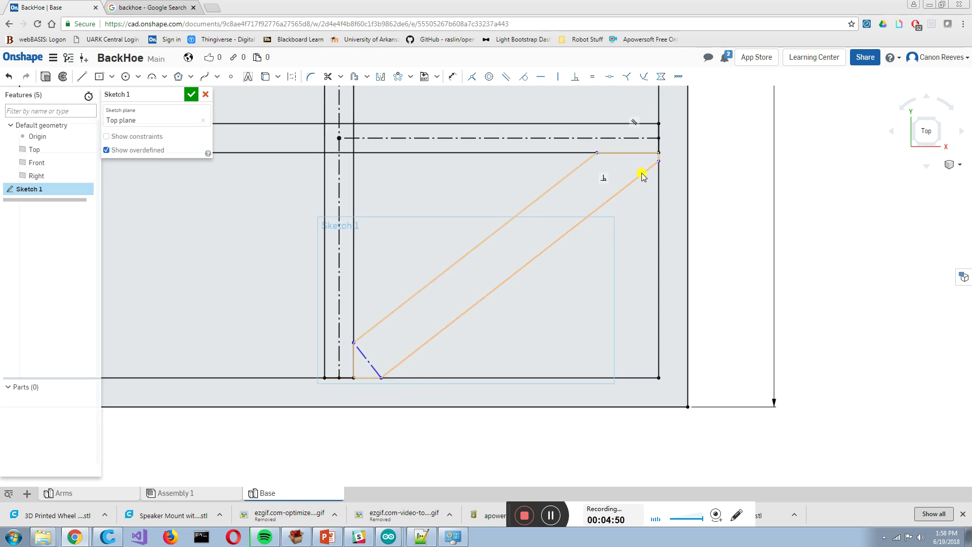
Draw a construction line about 0.378 in long from the midpoint of the short connecting line toward the bay's lower-left corner.
scroll(369, 284, up, 3)
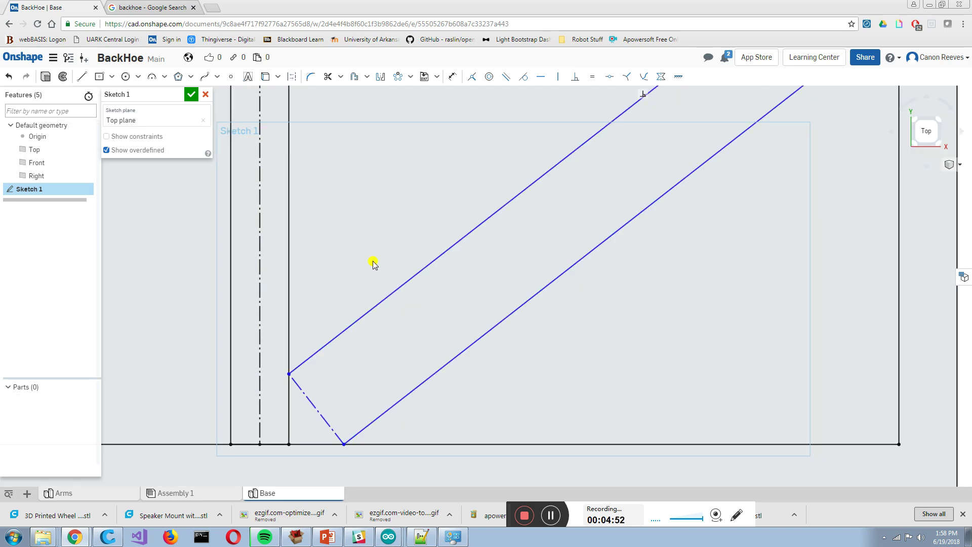
scroll(356, 332, up, 1)
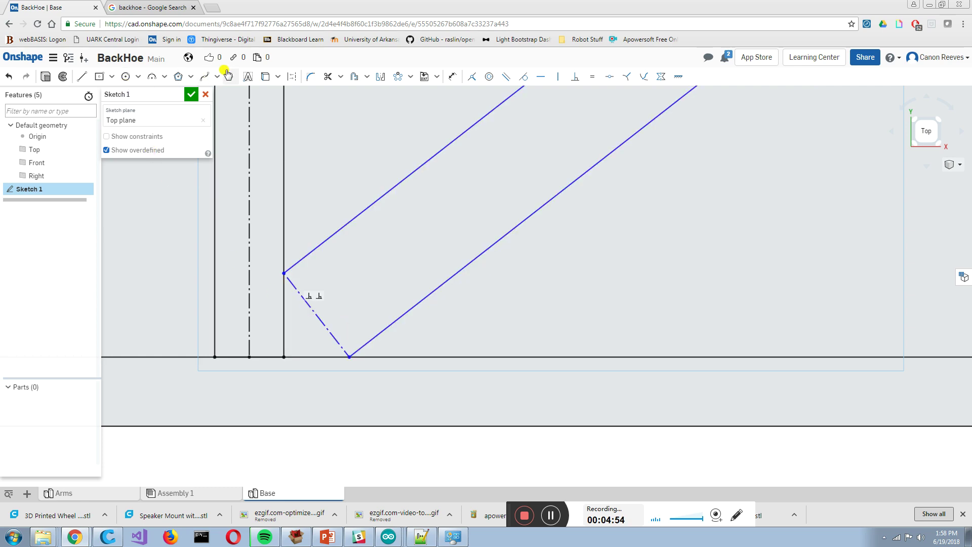
click(318, 314)
click(83, 76)
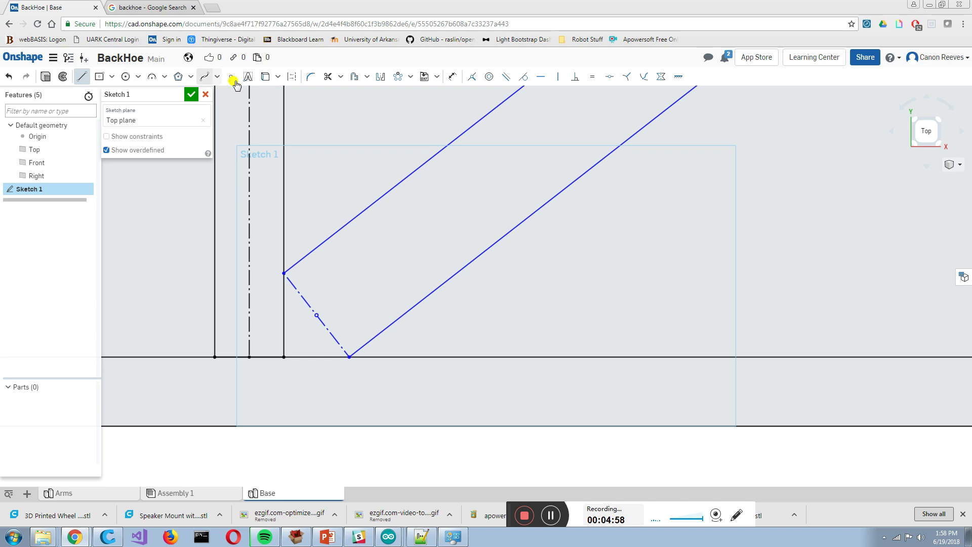
click(292, 78)
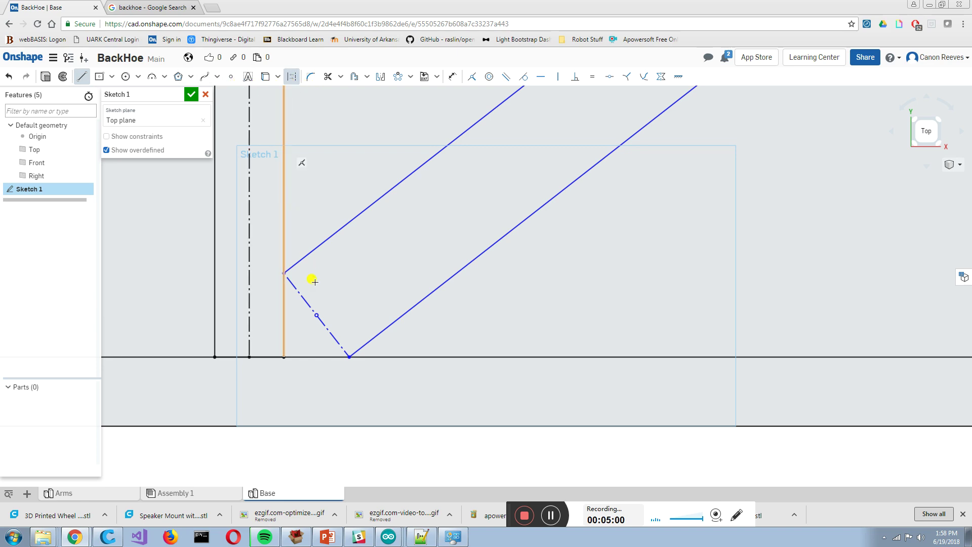
click(315, 315)
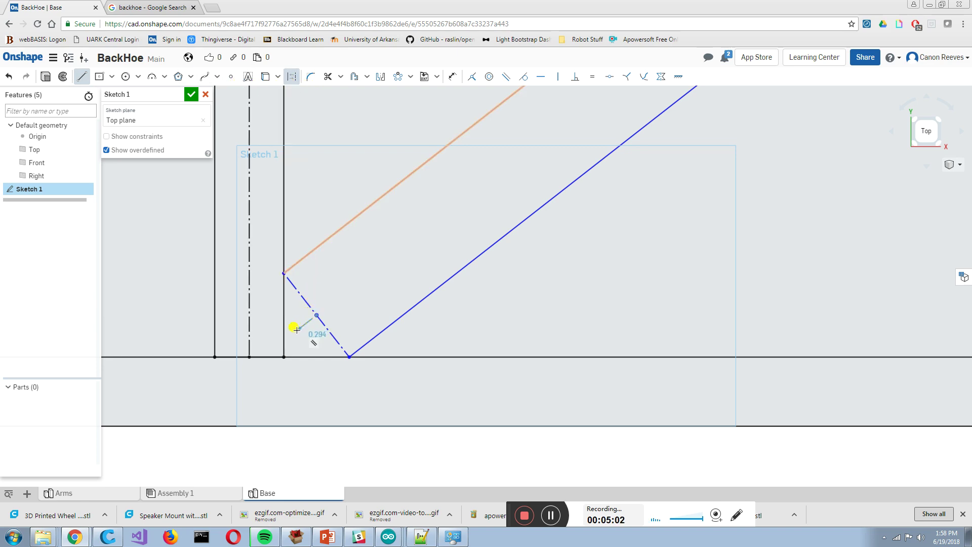
click(300, 336)
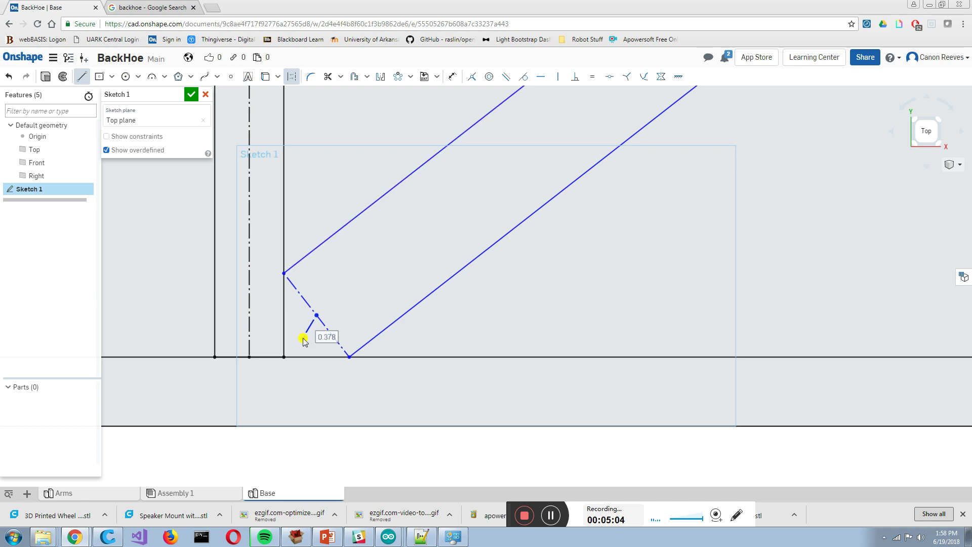
Make the new short construction line perpendicular to the line connecting the two diagonals.
scroll(302, 337, up, 3)
click(347, 321)
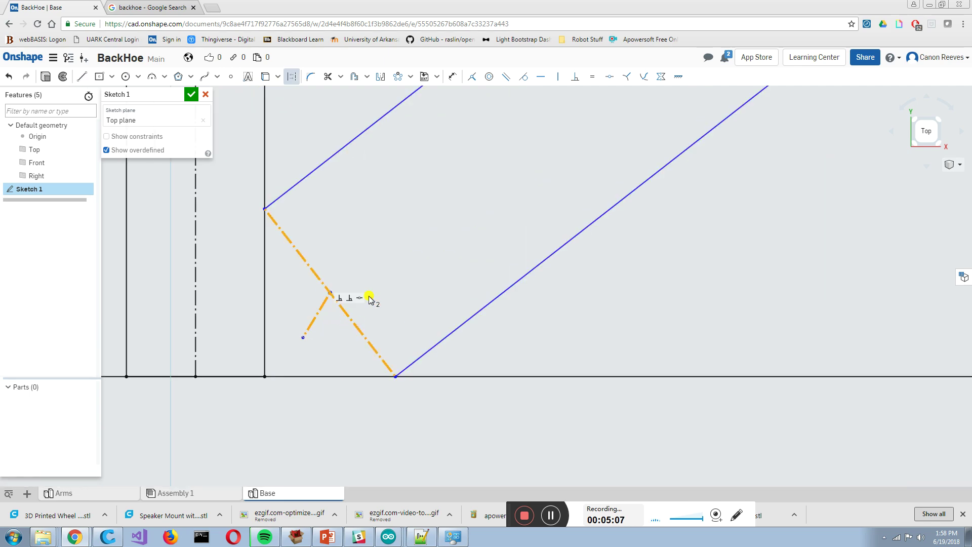
click(573, 80)
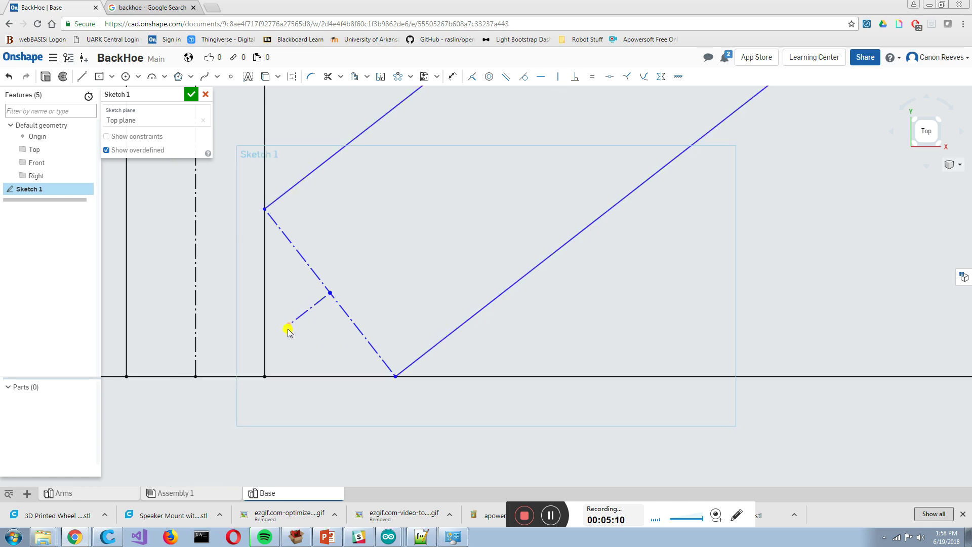
Try to make the short construction line's free end coincident with the bay's lower-left corner, and undo it.
click(266, 378)
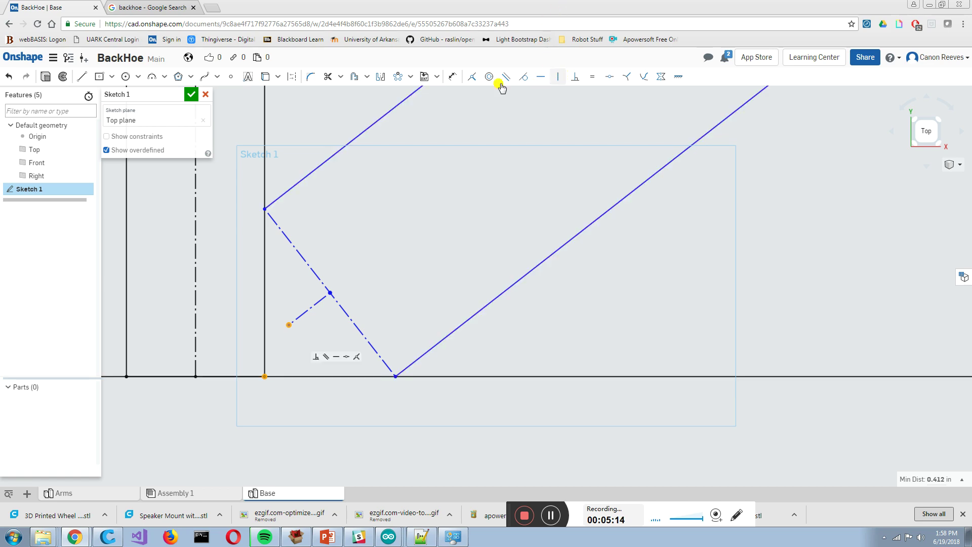
click(471, 80)
scroll(500, 157, down, 5)
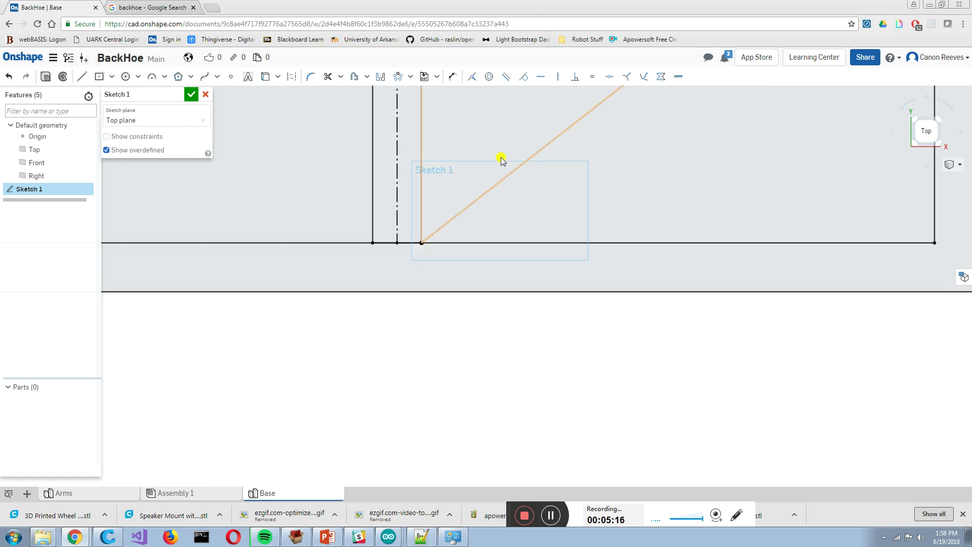
scroll(434, 251, up, 1)
key(ctrl+z)
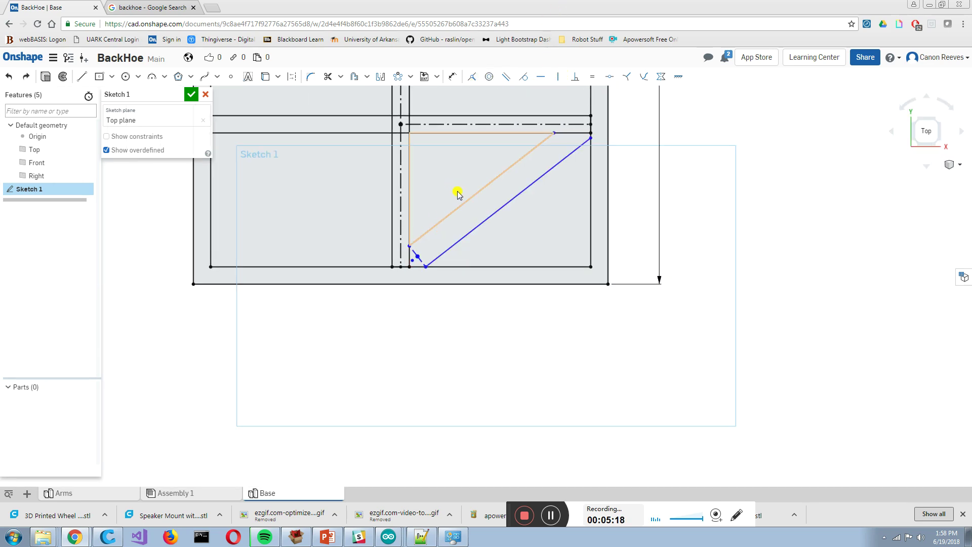
Dimension the spacing between the two parallel diagonal lines to 1 in.
scroll(460, 215, up, 4)
key(d)
click(459, 203)
click(487, 231)
text(1)
key(Return)
Make the free end of the short construction line coincident with the vertical bar's lower-right corner.
scroll(387, 282, up, 5)
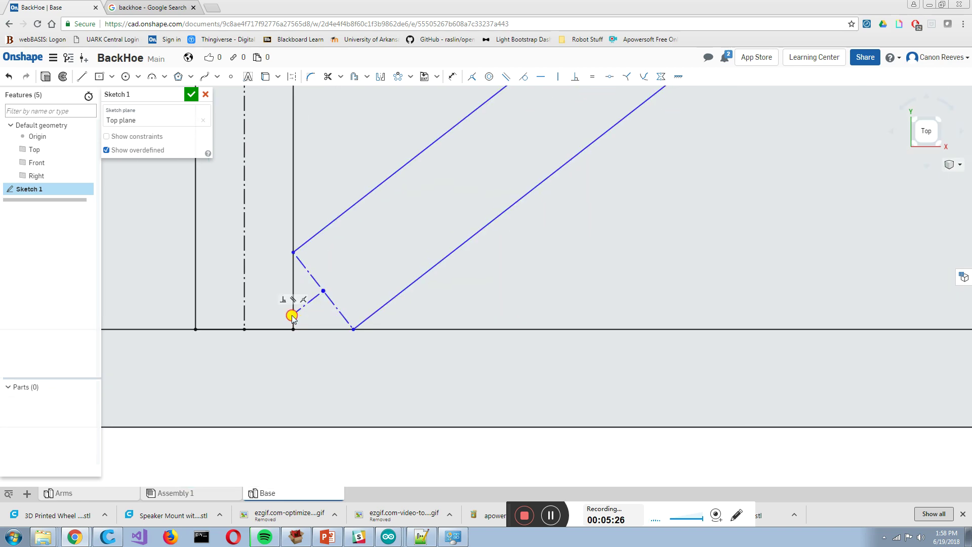
click(293, 329)
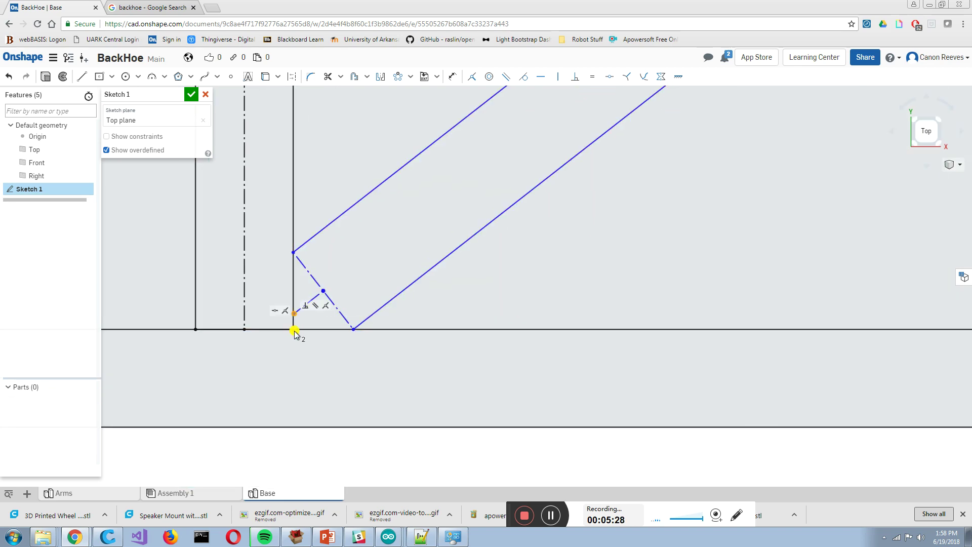
click(471, 77)
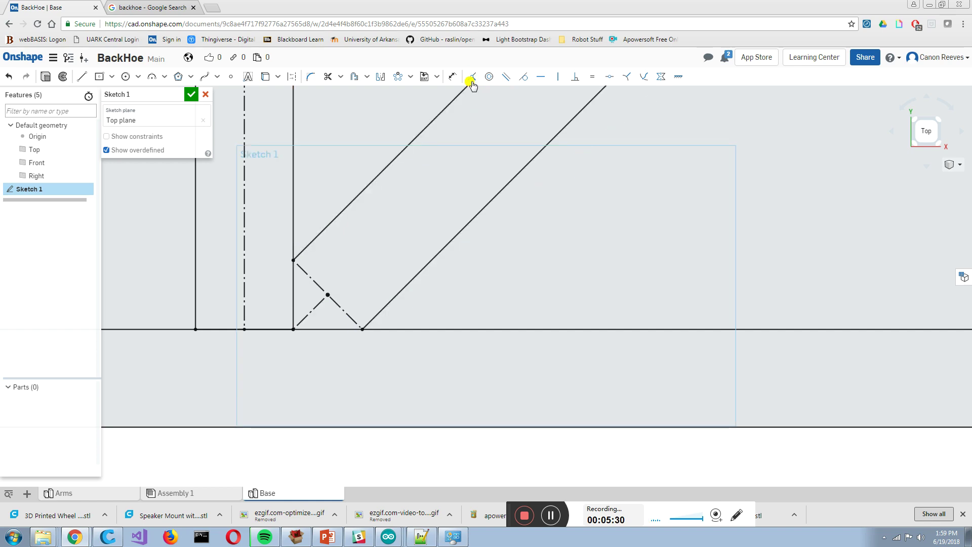
scroll(397, 338, down, 3)
scroll(526, 262, up, 2)
scroll(606, 168, up, 2)
scroll(566, 253, down, 2)
middle_drag(536, 256, 507, 269)
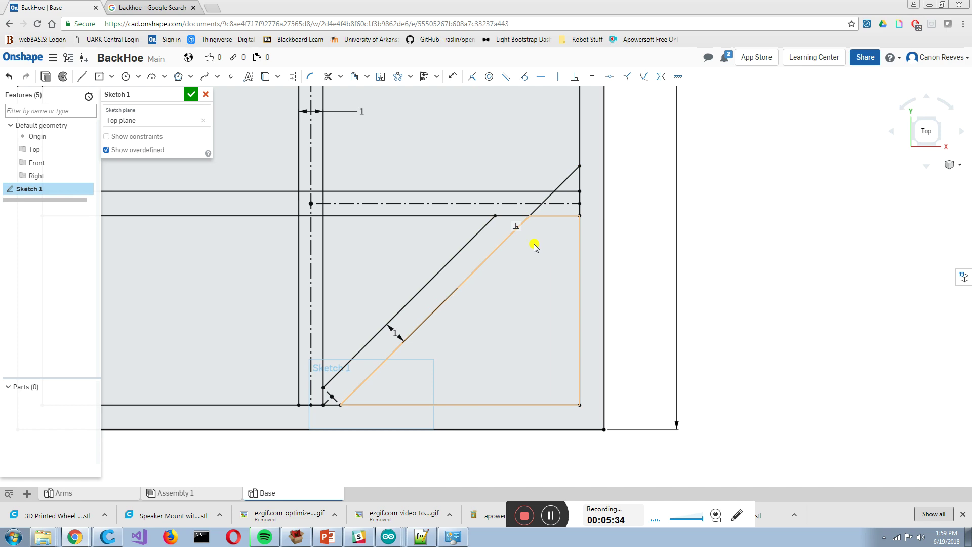
Show the sketch constraints and delete the coincident constraint tying the short construction line to the bay's lower-left corner.
scroll(338, 381, up, 2)
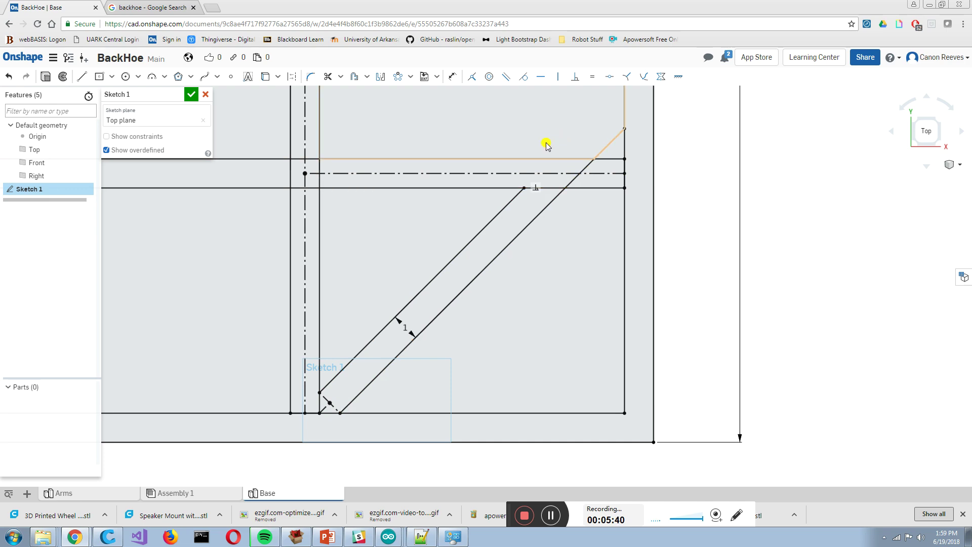
scroll(339, 384, up, 5)
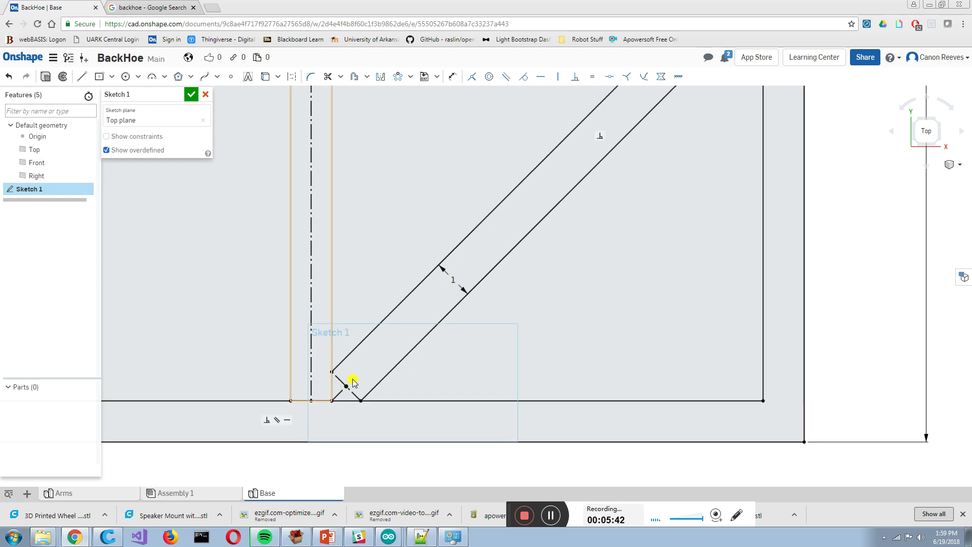
click(113, 137)
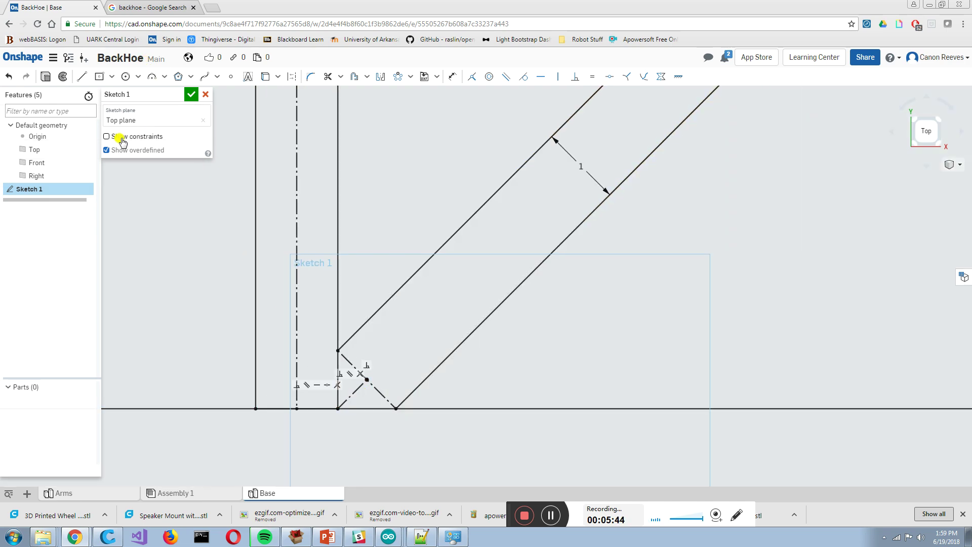
scroll(316, 368, up, 3)
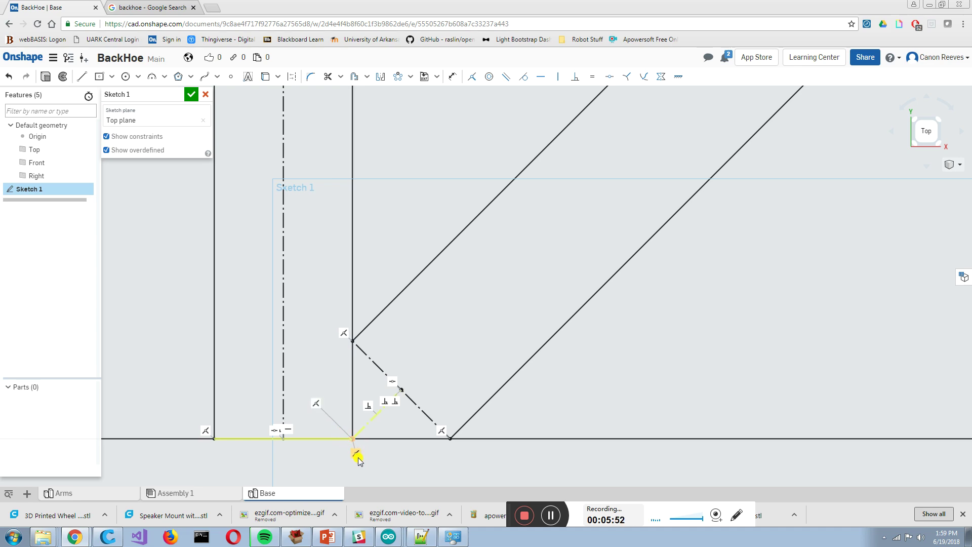
key(Delete)
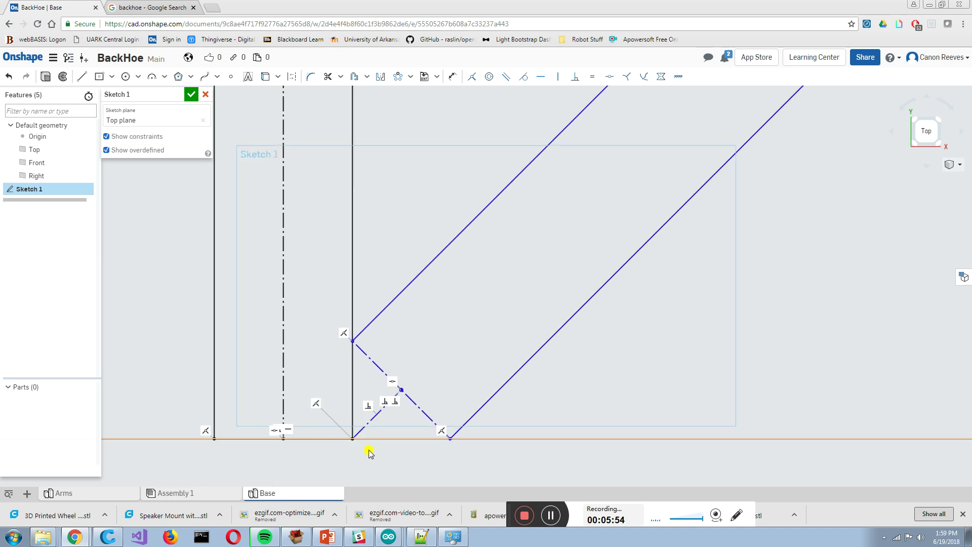
Move the lower diagonal's upper end down the inner rectangle's right edge to just below the crossbar.
scroll(549, 258, down, 2)
scroll(556, 244, down, 4)
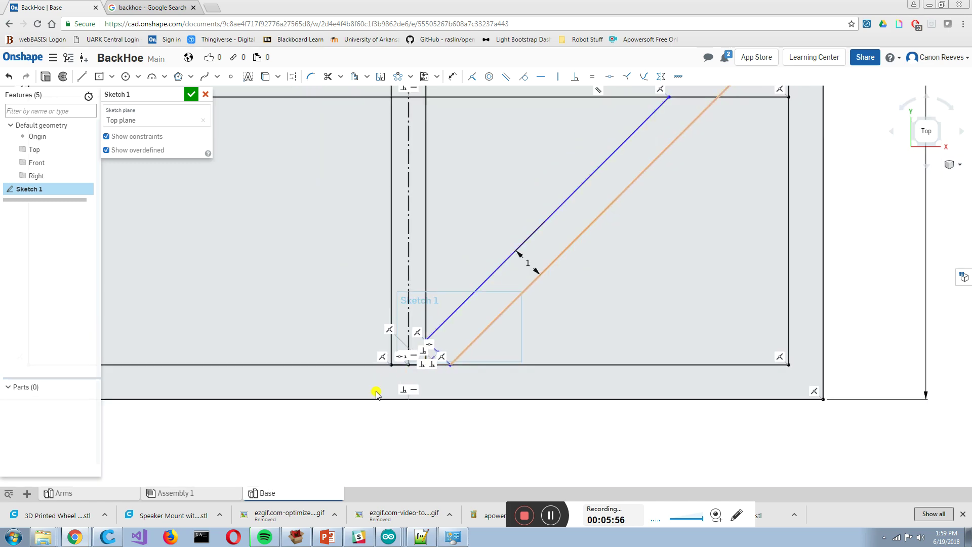
drag(587, 182, 609, 219)
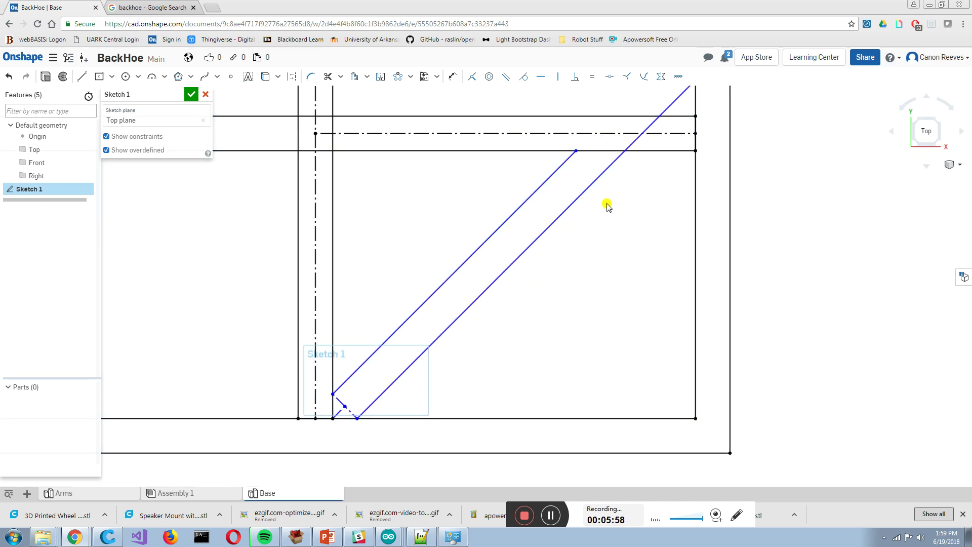
drag(606, 174, 627, 247)
scroll(614, 225, down, 1)
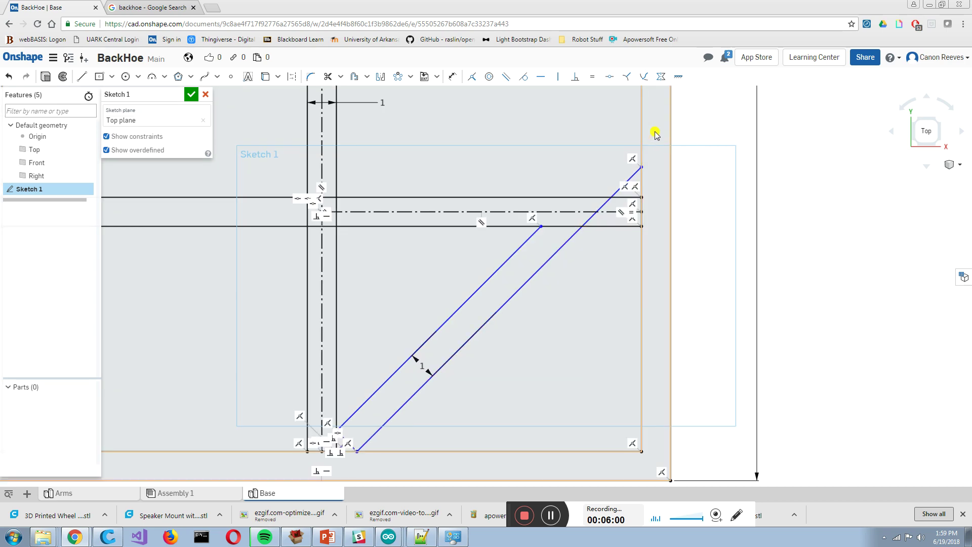
mouse_move(641, 168)
mouse_down()
mouse_move(632, 264)
mouse_move(634, 250)
mouse_up()
Draw a construction diagonal from the bay's upper-right corner under the crossbar to its lower-left corner at the vertical bar.
key(l)
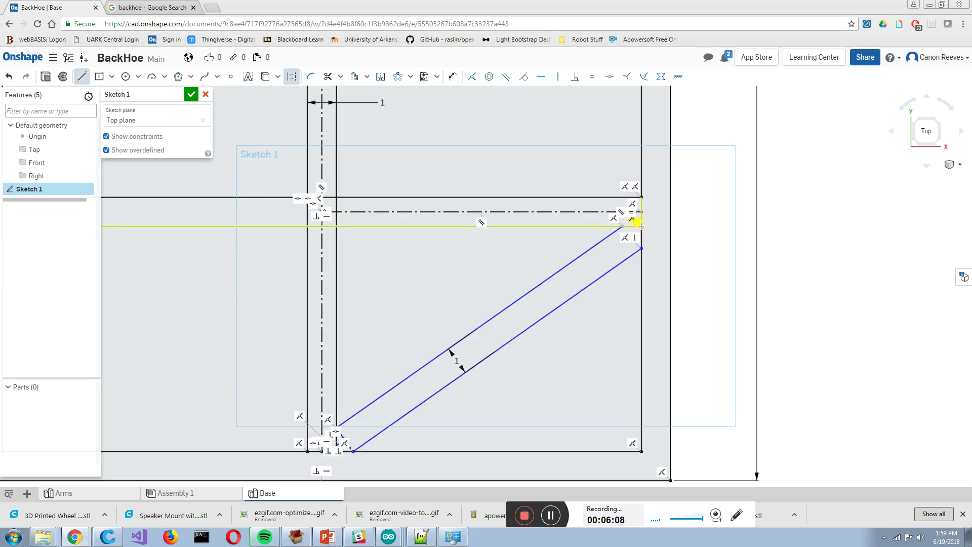
click(637, 225)
scroll(392, 321, up, 1)
middle_drag(393, 321, 490, 178)
scroll(461, 288, up, 5)
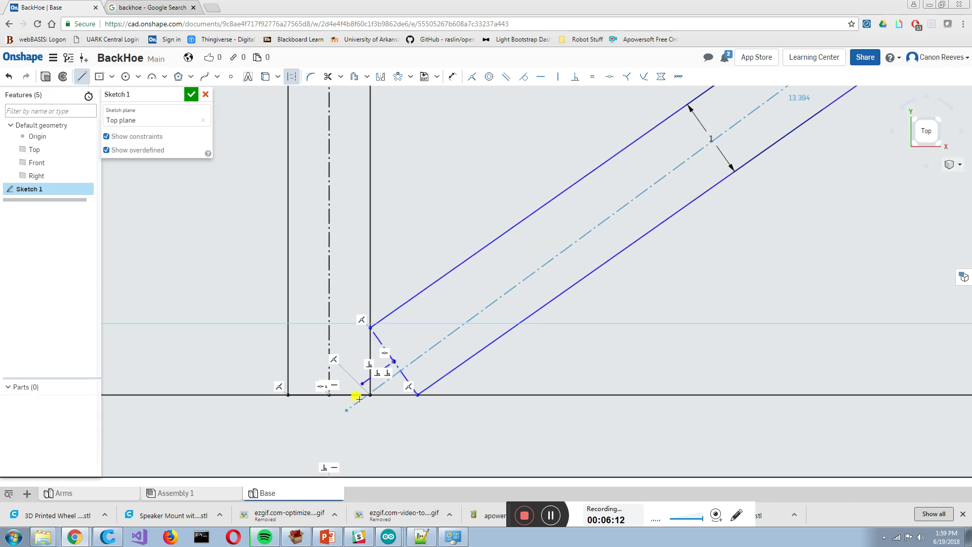
click(370, 394)
key(Escape)
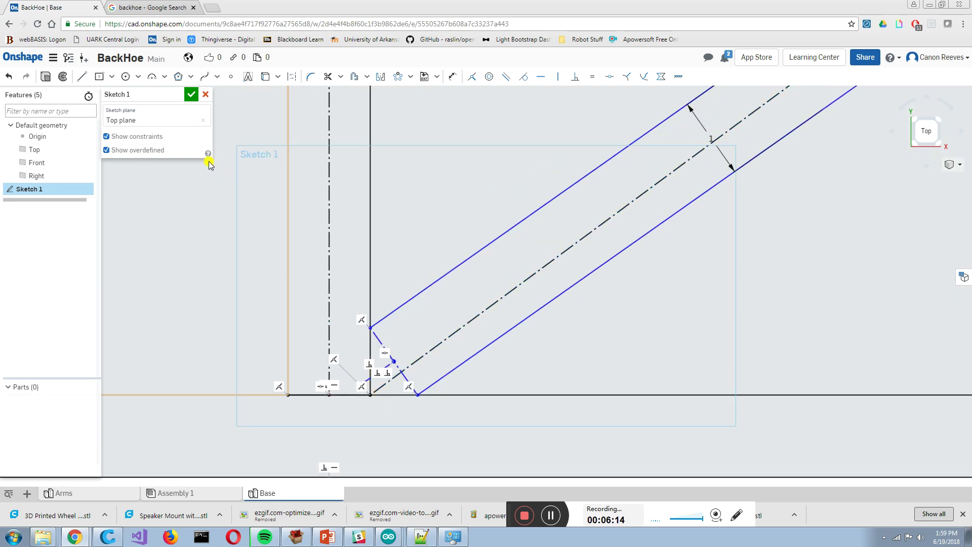
Hide the sketch constraints and examine the short construction lines at the brace's lower end.
click(106, 136)
scroll(452, 163, down, 1)
scroll(564, 173, down, 2)
middle_drag(564, 173, 436, 202)
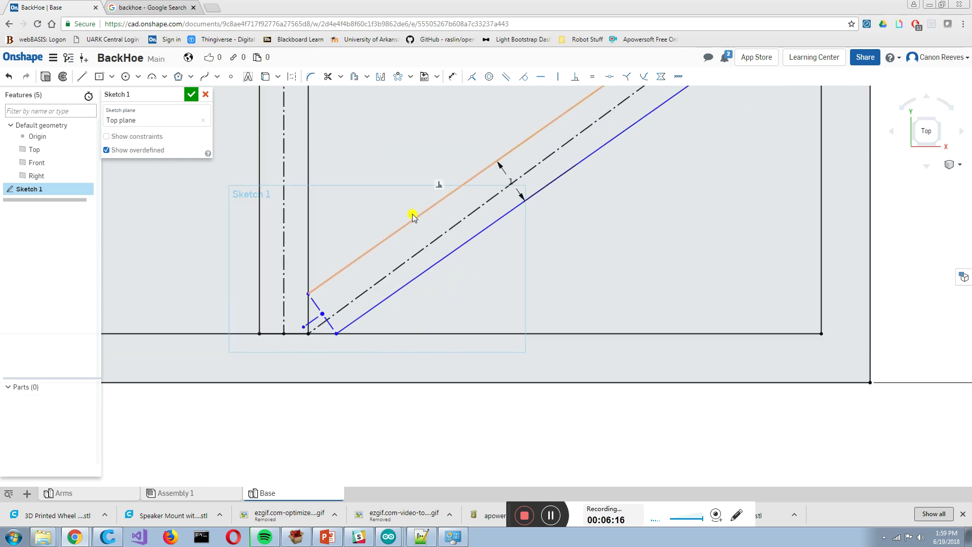
scroll(412, 216, up, 1)
scroll(411, 217, down, 3)
middle_drag(401, 258, 388, 312)
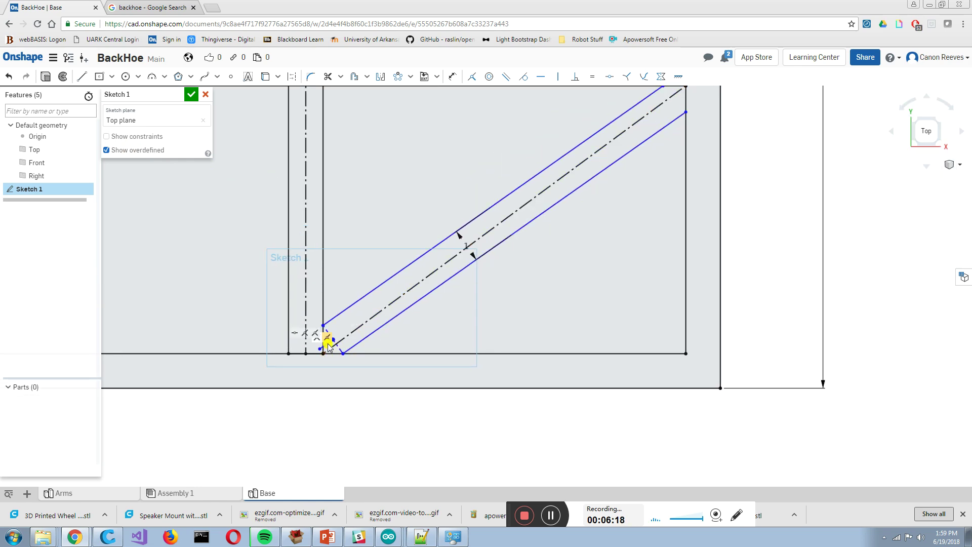
scroll(328, 346, up, 5)
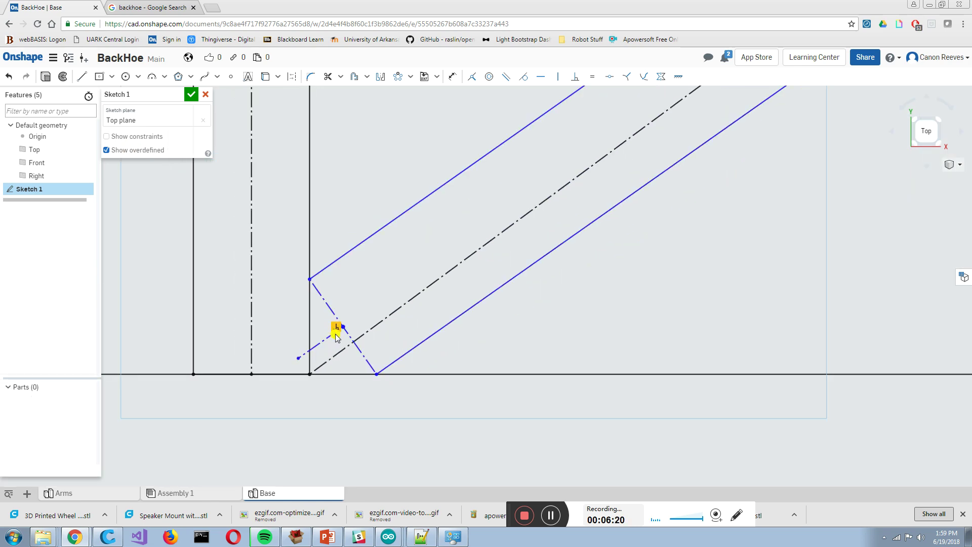
Constrain the short construction line at the brace's lower end parallel to the bay's construction diagonal.
click(331, 341)
click(375, 331)
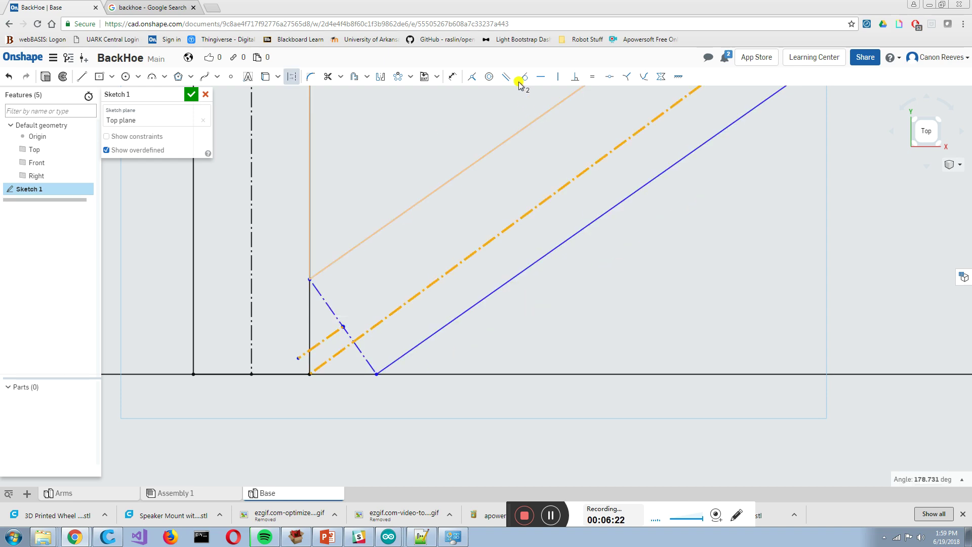
click(506, 76)
scroll(347, 272, down, 6)
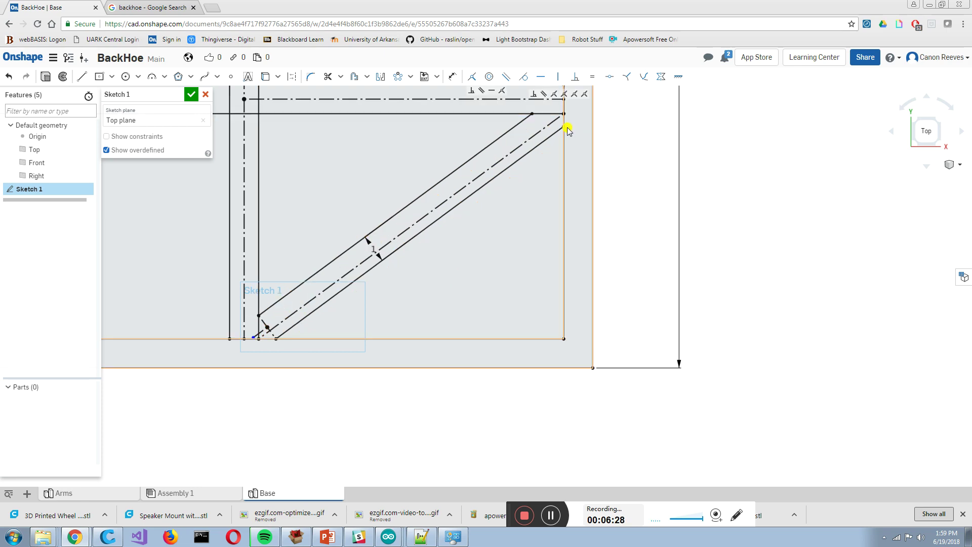
Mirror both edges of the lower-right diagonal brace about the center bar's vertical construction line.
scroll(470, 174, down, 1)
scroll(433, 191, down, 1)
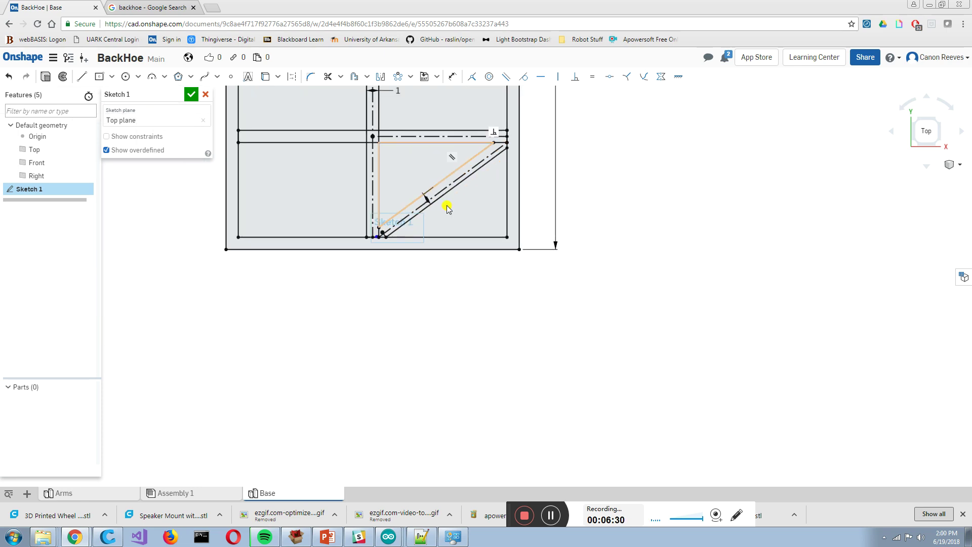
scroll(666, 180, down, 2)
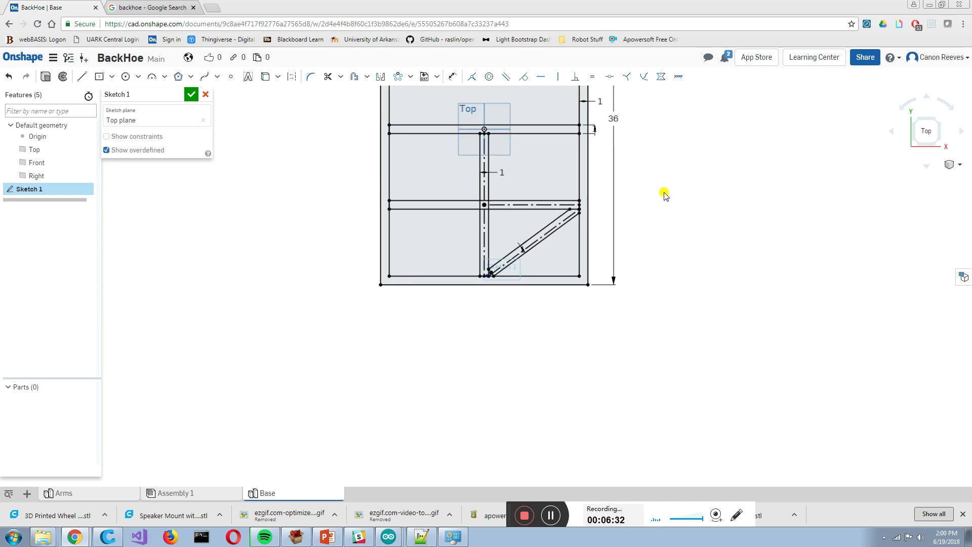
scroll(650, 178, up, 2)
middle_drag(617, 163, 640, 153)
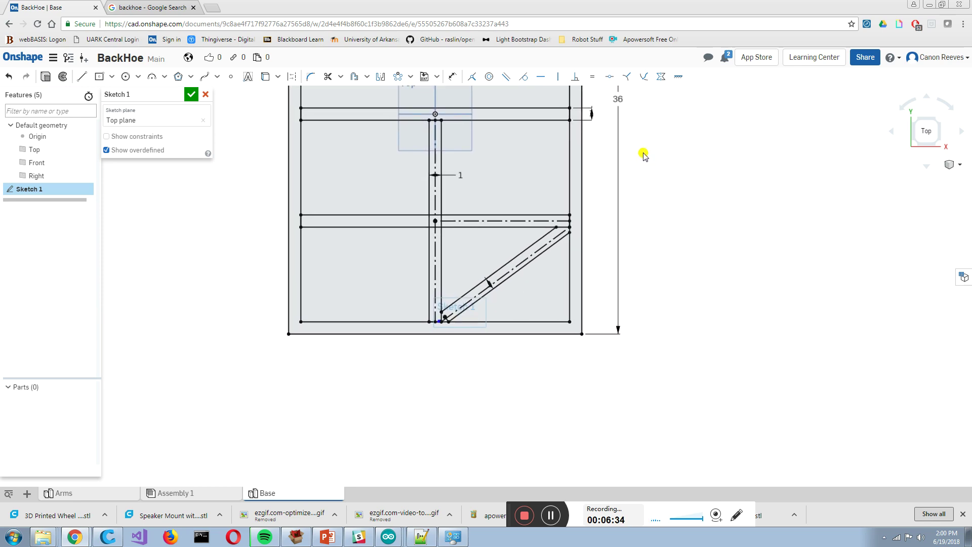
click(381, 77)
scroll(473, 263, up, 3)
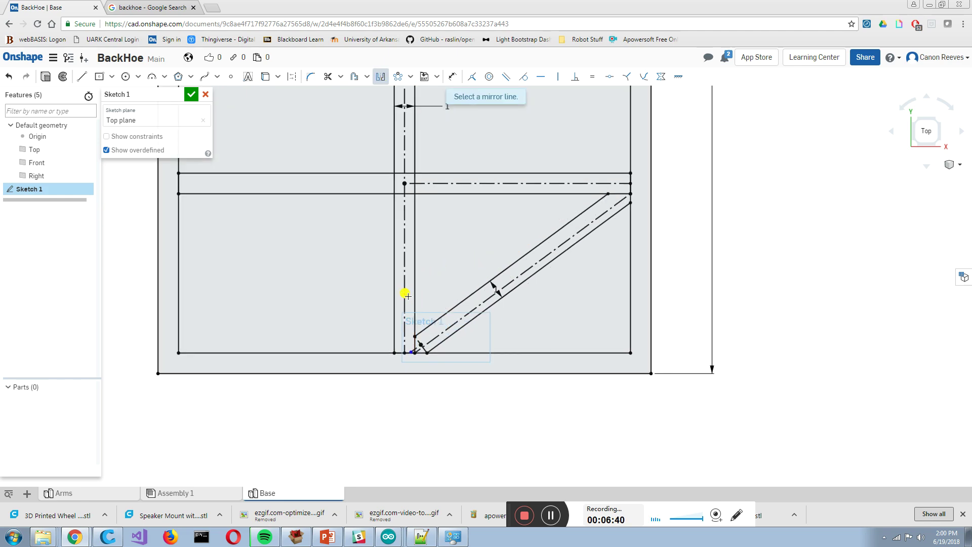
click(403, 290)
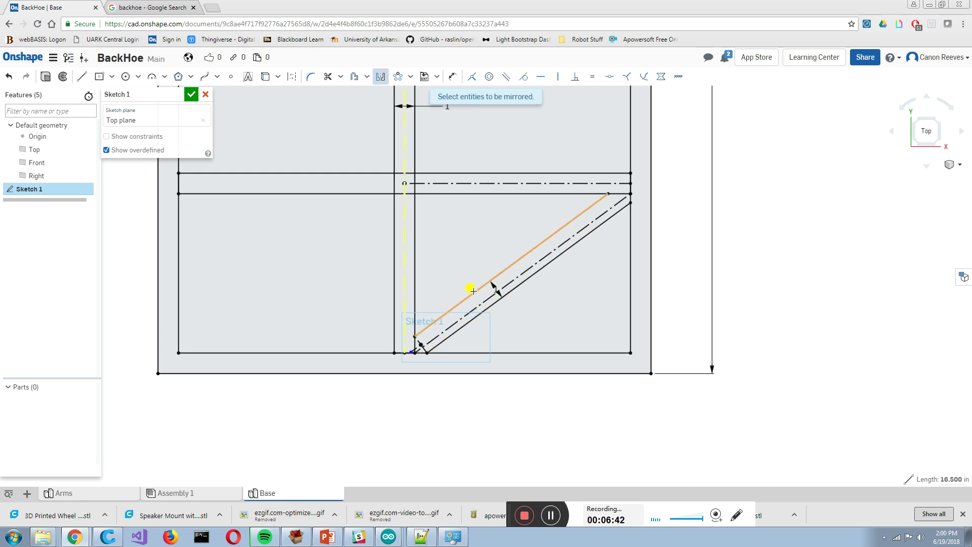
click(465, 296)
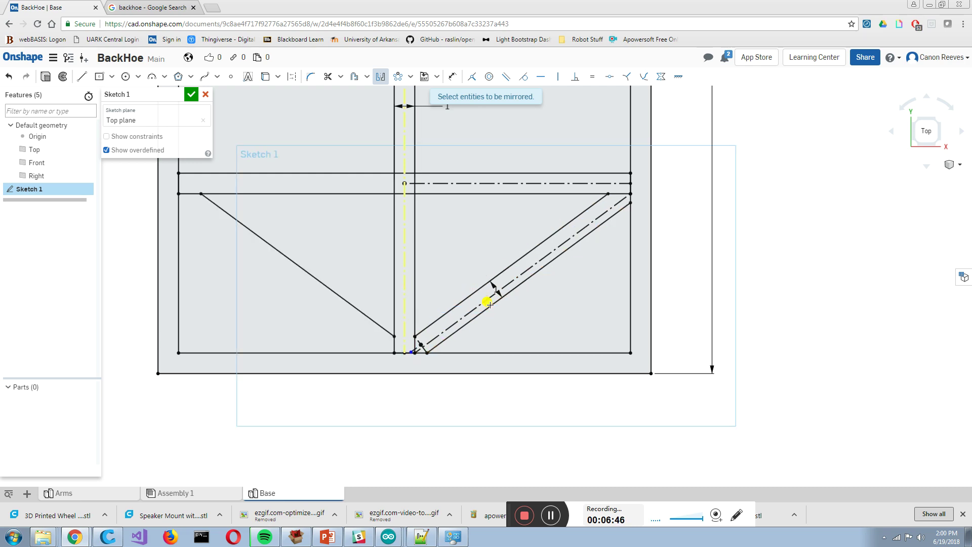
scroll(521, 324, down, 3)
key(Escape)
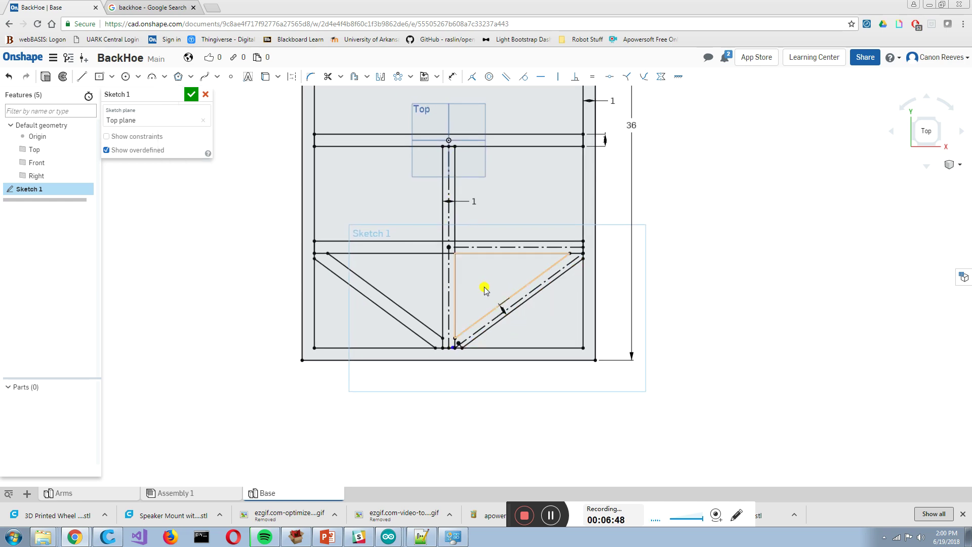
Mirror the edges of both lower diagonal braces about the lower crossbar's horizontal construction line into the bays above.
scroll(482, 287, down, 3)
click(380, 77)
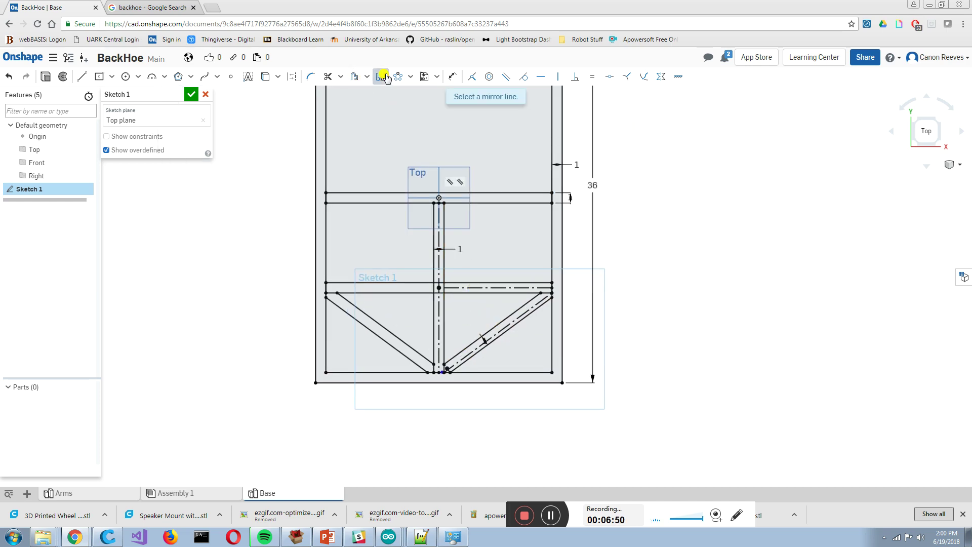
scroll(478, 288, up, 1)
click(478, 287)
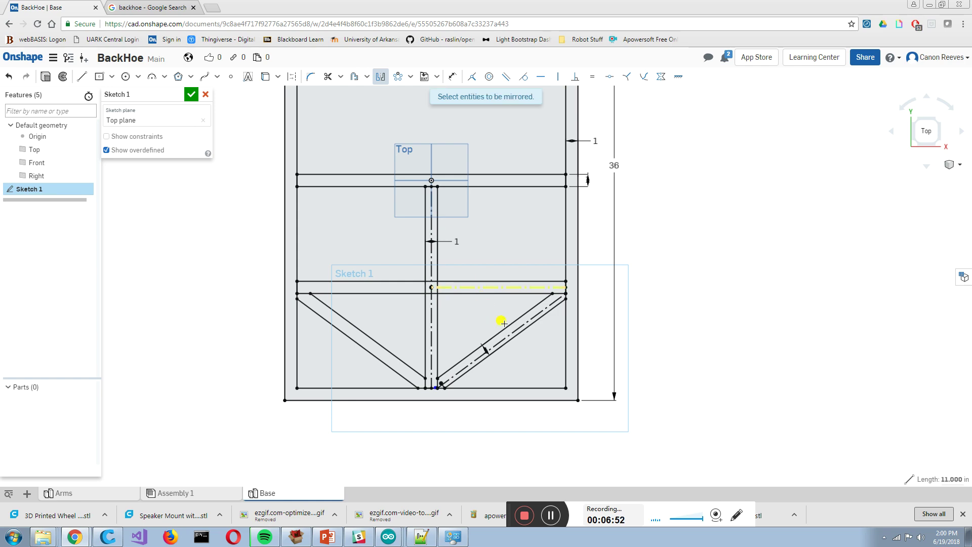
click(511, 326)
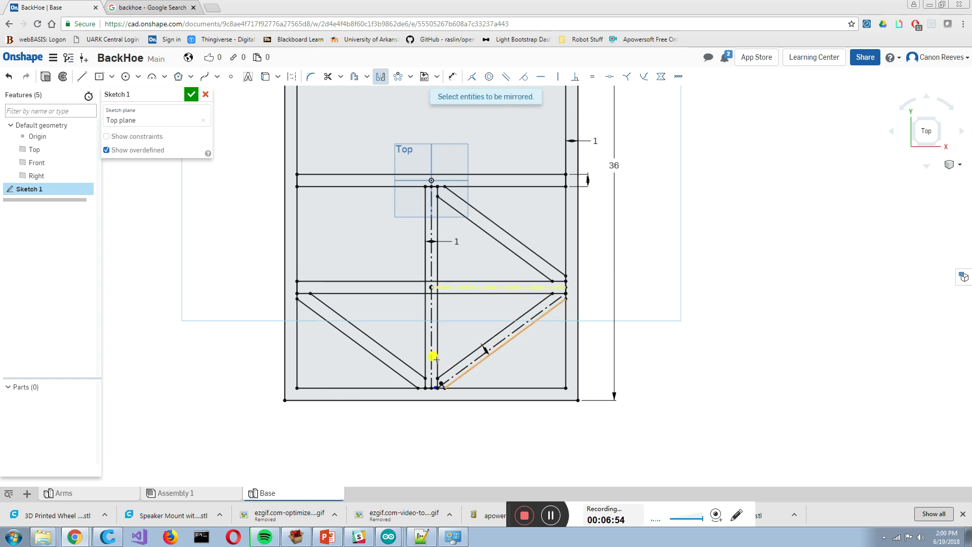
click(381, 344)
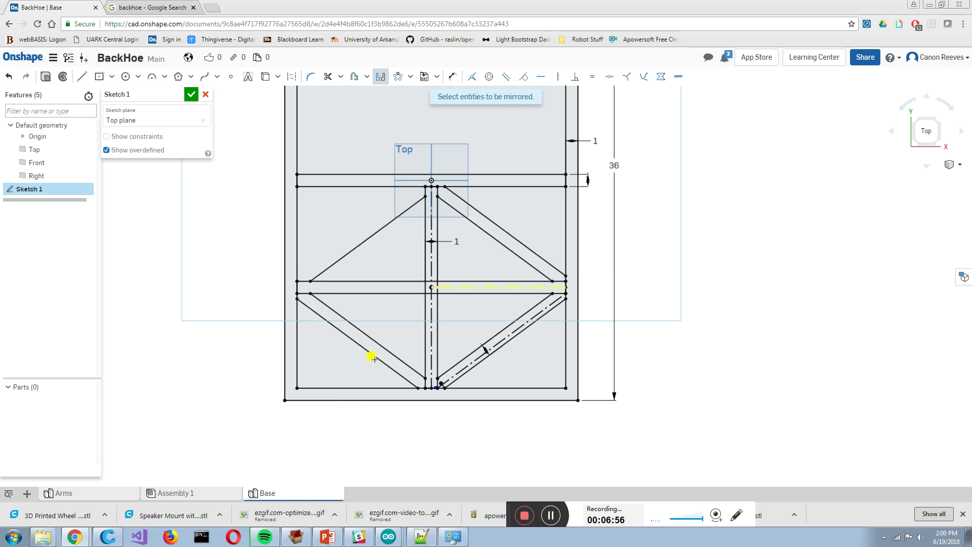
scroll(658, 242, down, 1)
key(Escape)
Mirror the upper-left brace edges, both center bar edges and the upper-right brace's outer edge about the Front plane.
scroll(755, 209, down, 1)
middle_drag(669, 287, 570, 328)
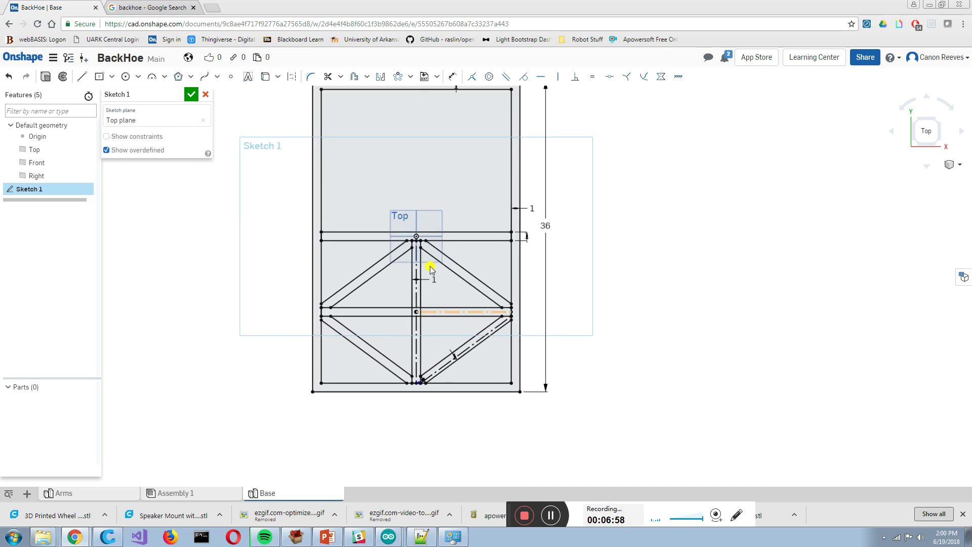
scroll(405, 232, up, 2)
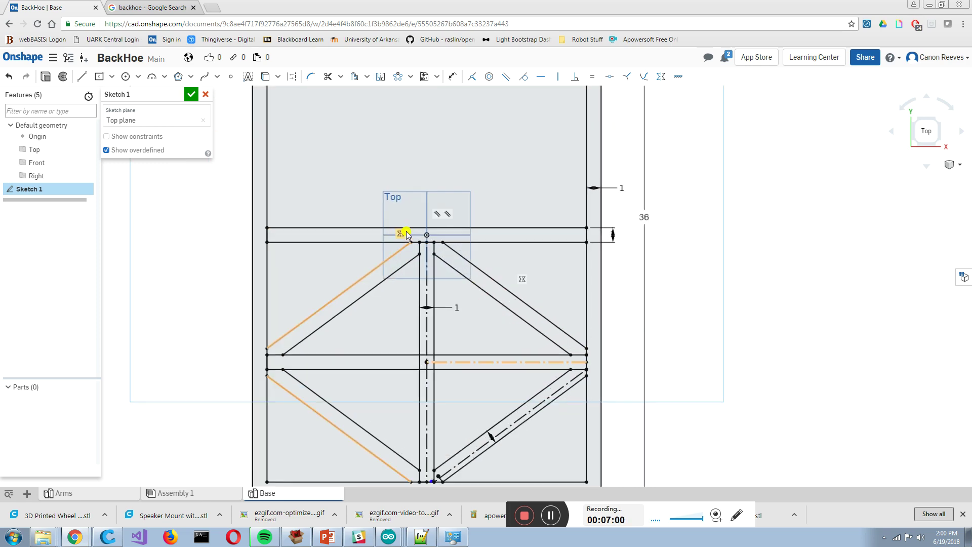
scroll(425, 165, down, 1)
middle_drag(426, 164, 396, 286)
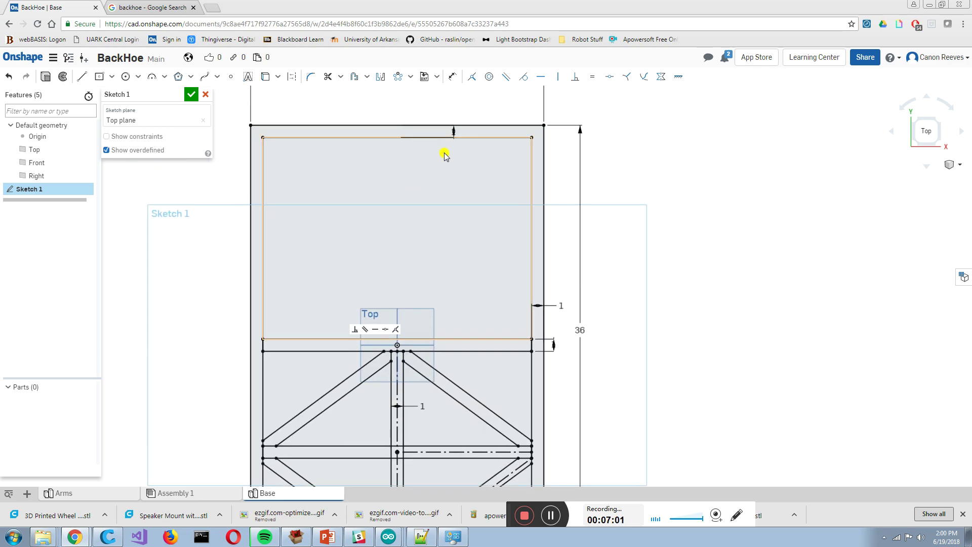
click(379, 76)
scroll(423, 355, up, 5)
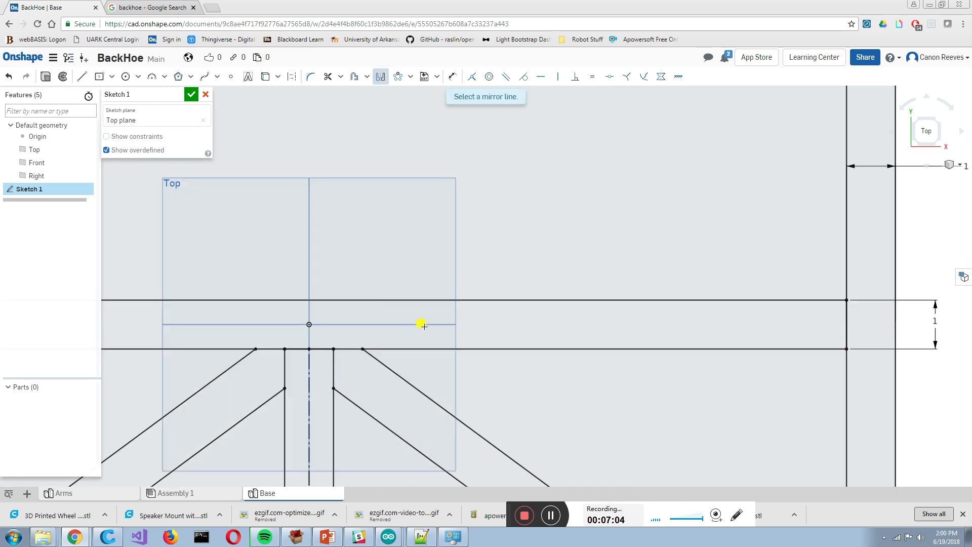
click(425, 345)
scroll(435, 356, down, 5)
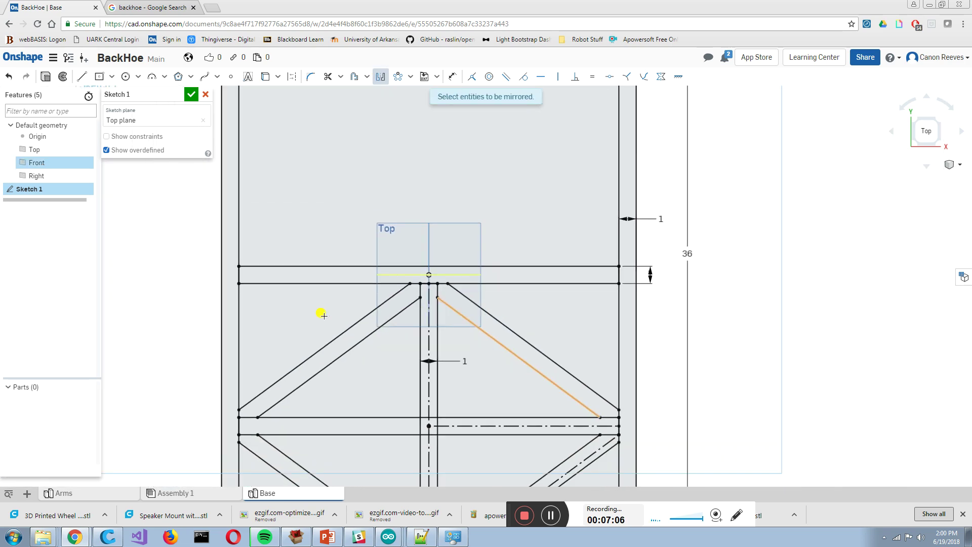
click(385, 313)
click(395, 320)
click(425, 321)
click(437, 315)
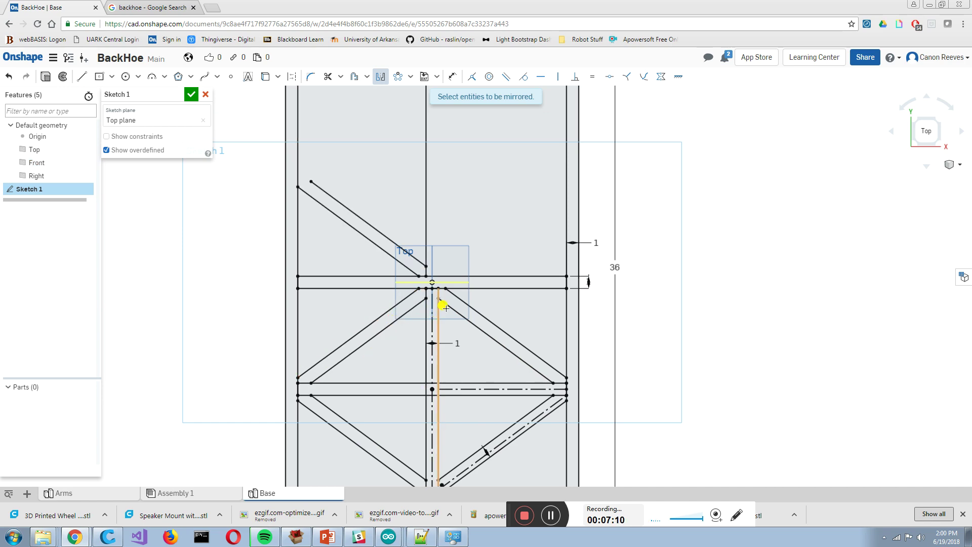
click(499, 296)
Mirror the lower crossbar edges, the lowest bays' braces and the remaining right brace edge about the Front plane.
scroll(466, 254, down, 2)
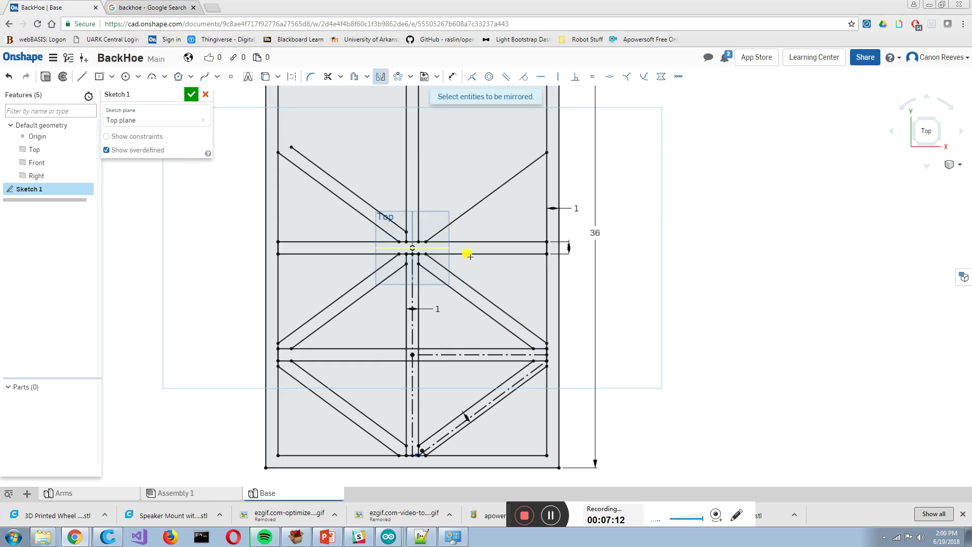
click(483, 336)
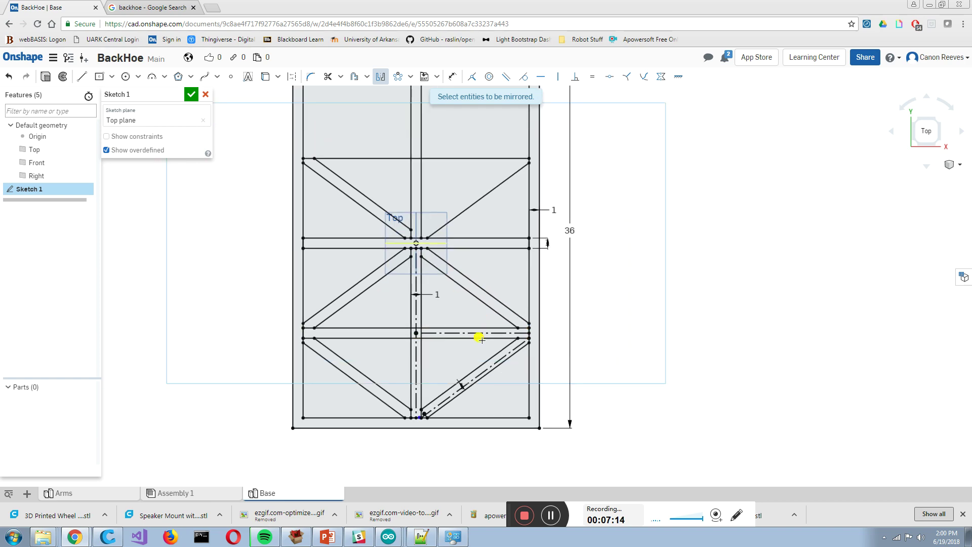
click(492, 344)
click(508, 359)
click(381, 401)
scroll(391, 395, down, 3)
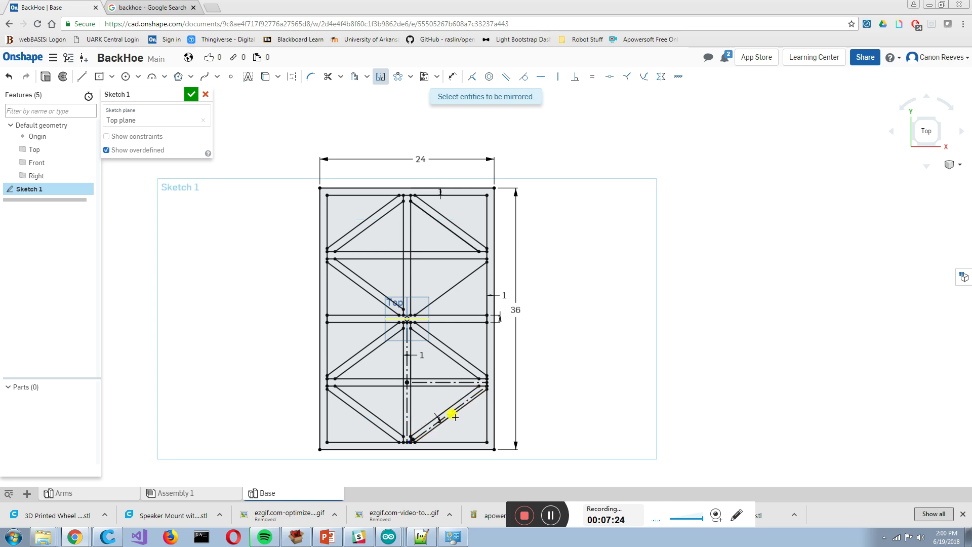
click(460, 355)
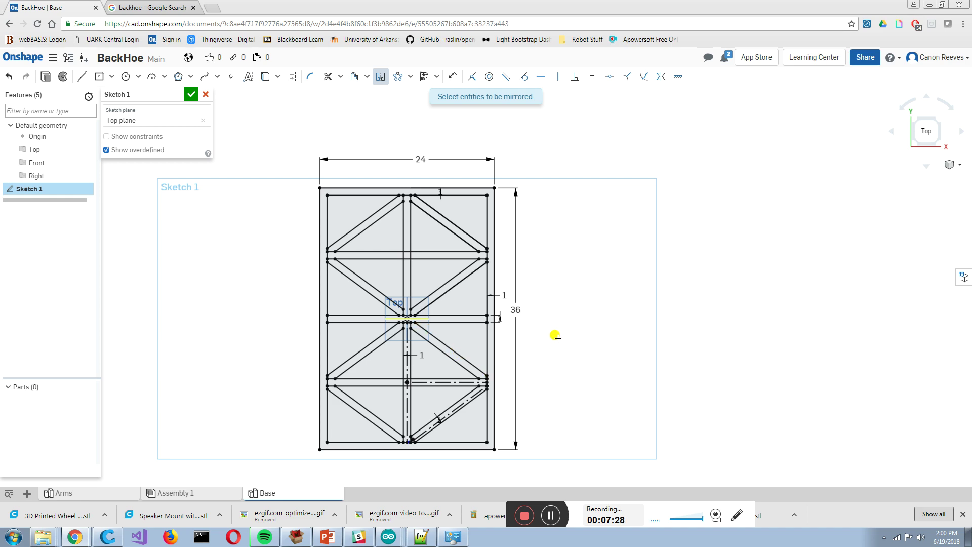
Finish the frame sketch and set up a new 1 in blind solid extrusion of Sketch 1.
scroll(556, 338, up, 2)
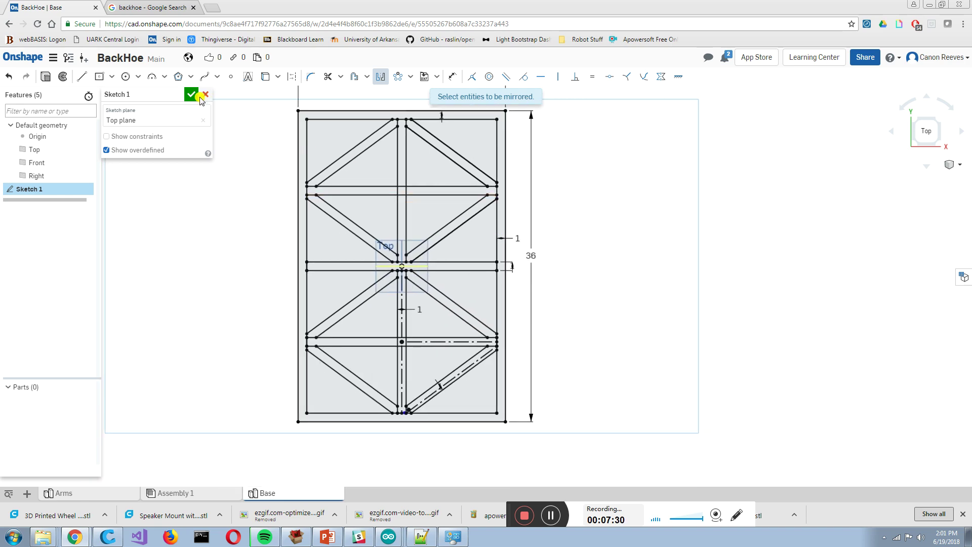
click(191, 96)
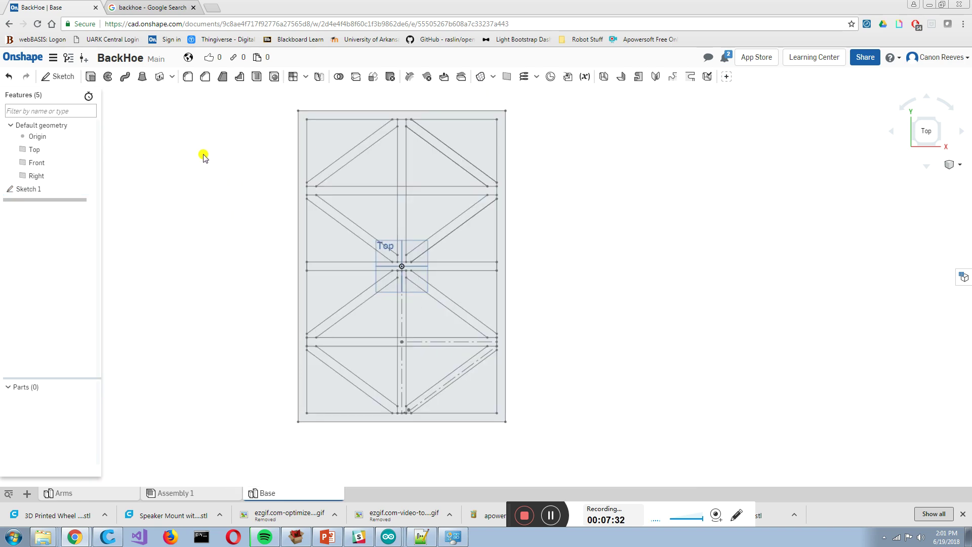
click(90, 77)
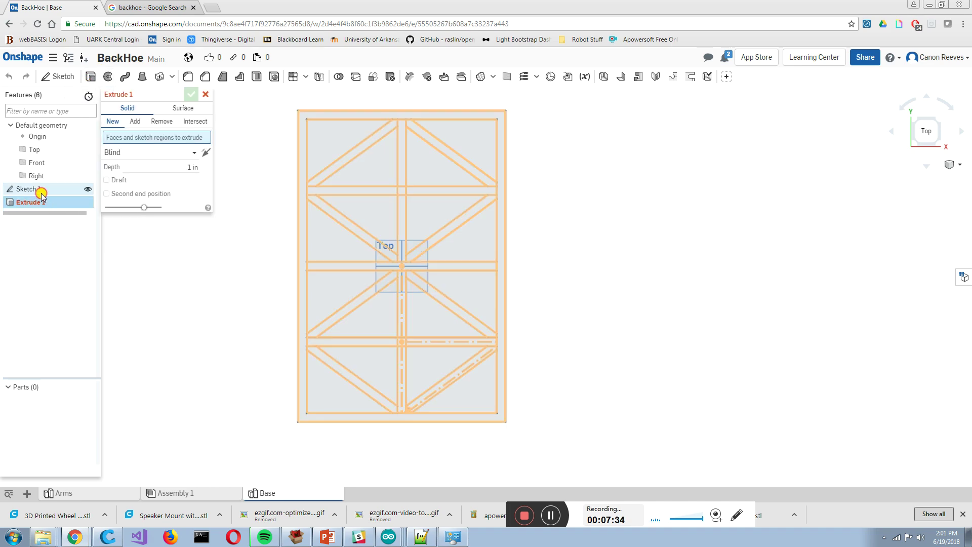
mouse_move(282, 269)
right_down()
mouse_move(301, 229)
mouse_move(326, 208)
mouse_move(342, 232)
mouse_move(329, 256)
mouse_move(310, 181)
right_up()
scroll(310, 181, up, 3)
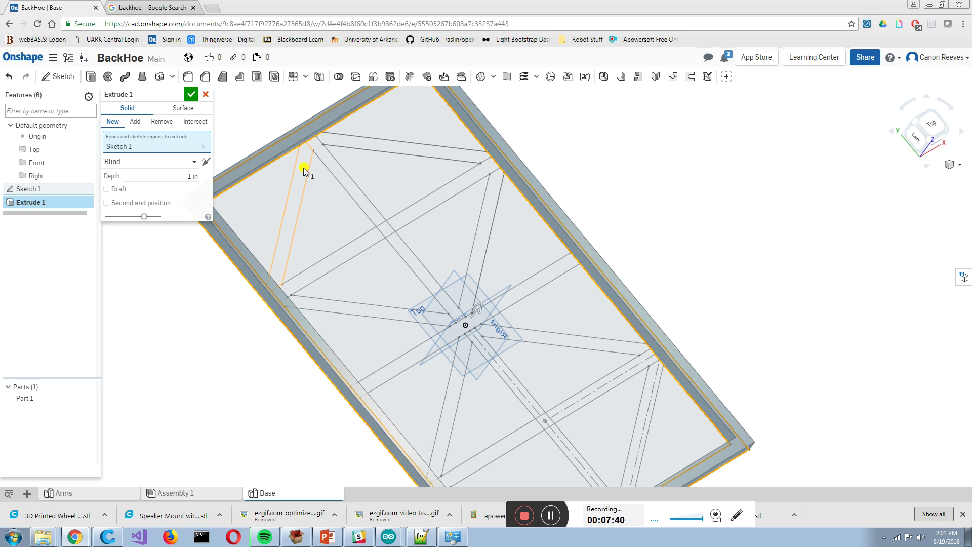
Add the topmost center bar segment, top-right brace, upper crossbar and the right brace below it to the extrusion.
click(338, 157)
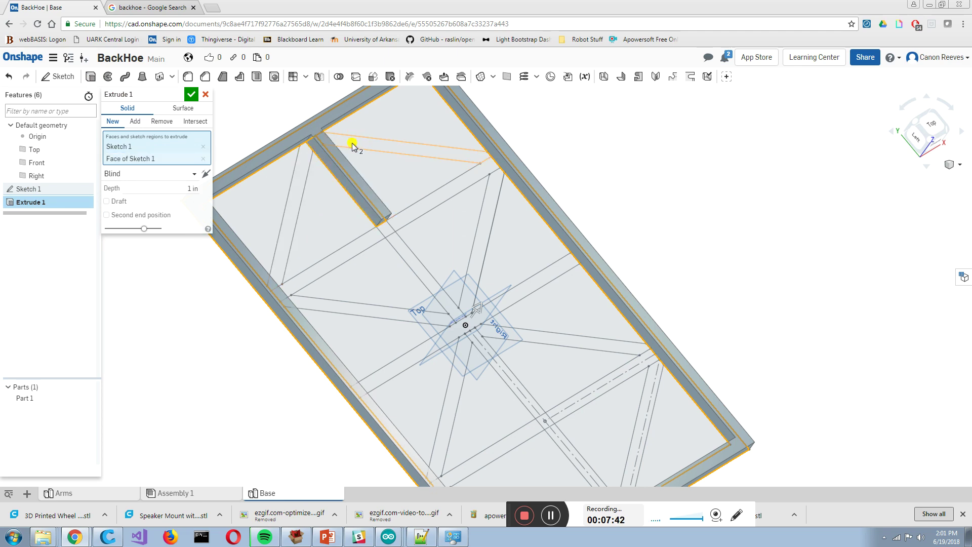
click(356, 146)
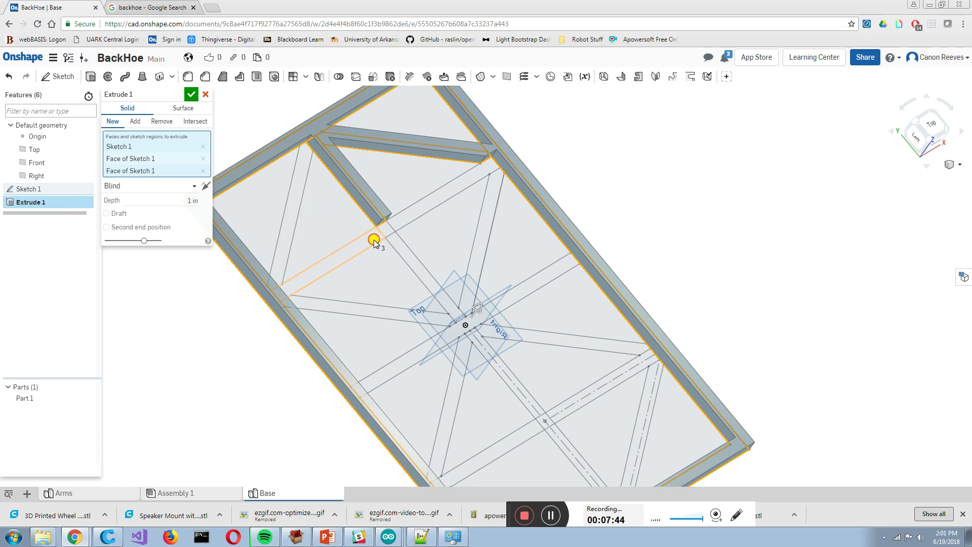
click(385, 231)
click(405, 218)
click(486, 237)
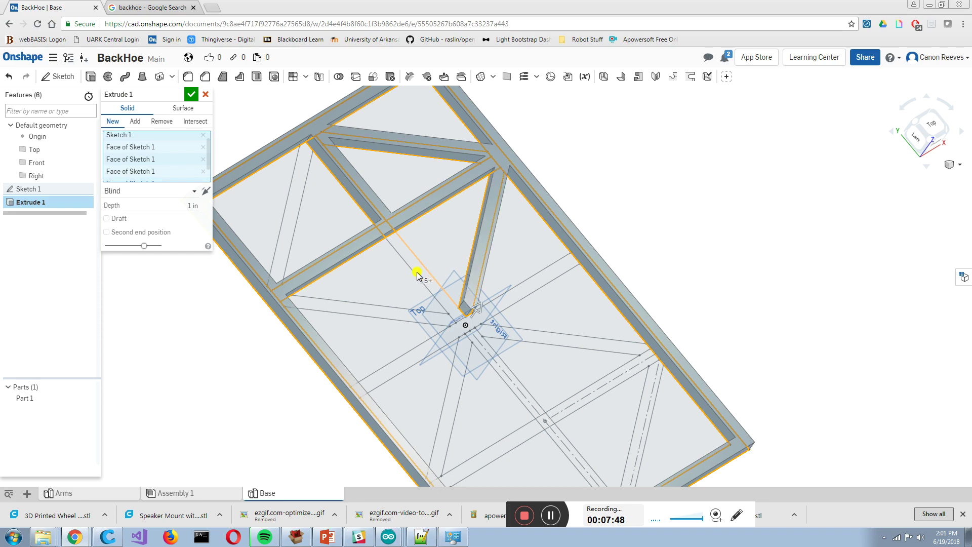
Add the second bay's center bar segment and left brace, the middle crossbar and both third-bay braces to the extrusion.
click(419, 274)
click(380, 315)
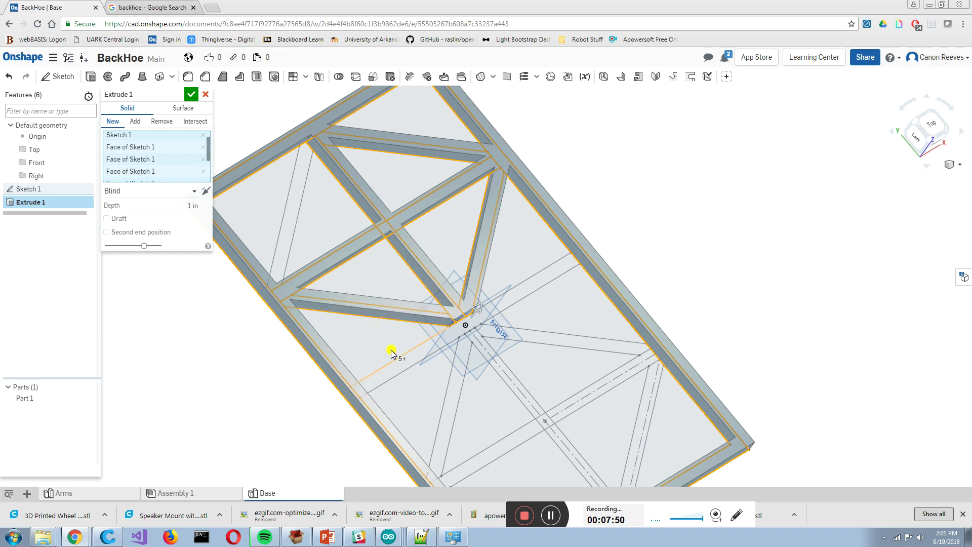
click(405, 362)
click(458, 363)
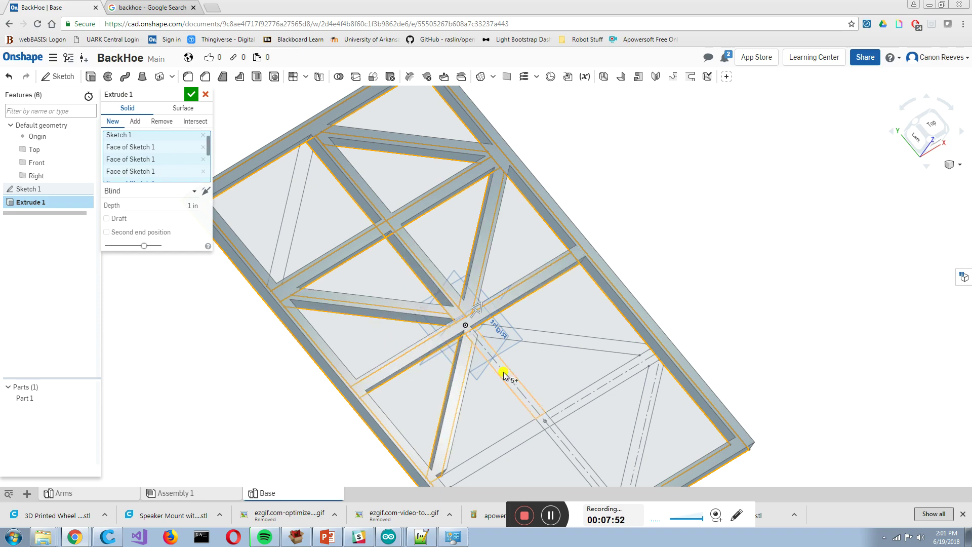
click(546, 334)
Add the third bay's center bar segment and the full lower crossbar, including its center junction, to the extrusion.
middle_drag(521, 280, 481, 213)
click(489, 329)
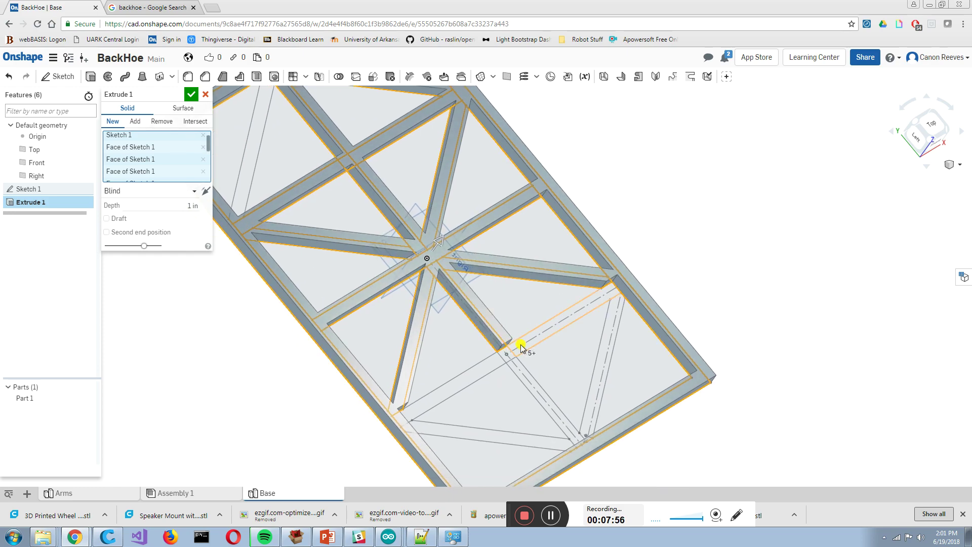
click(521, 347)
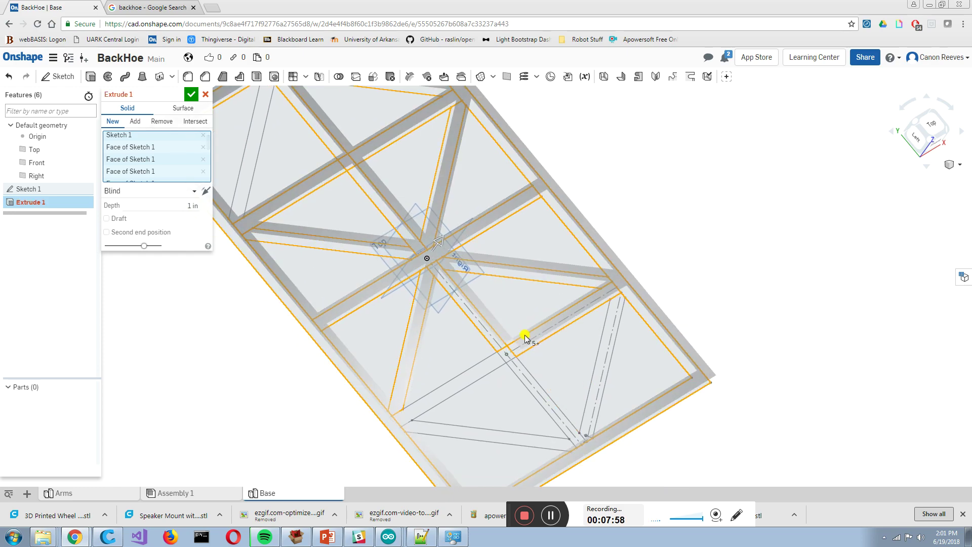
click(508, 354)
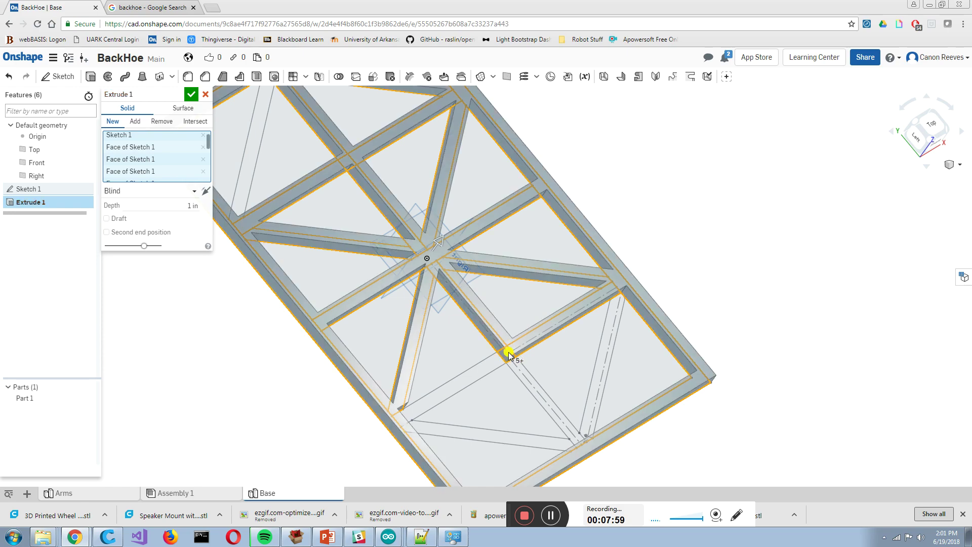
click(515, 302)
click(515, 302)
click(477, 375)
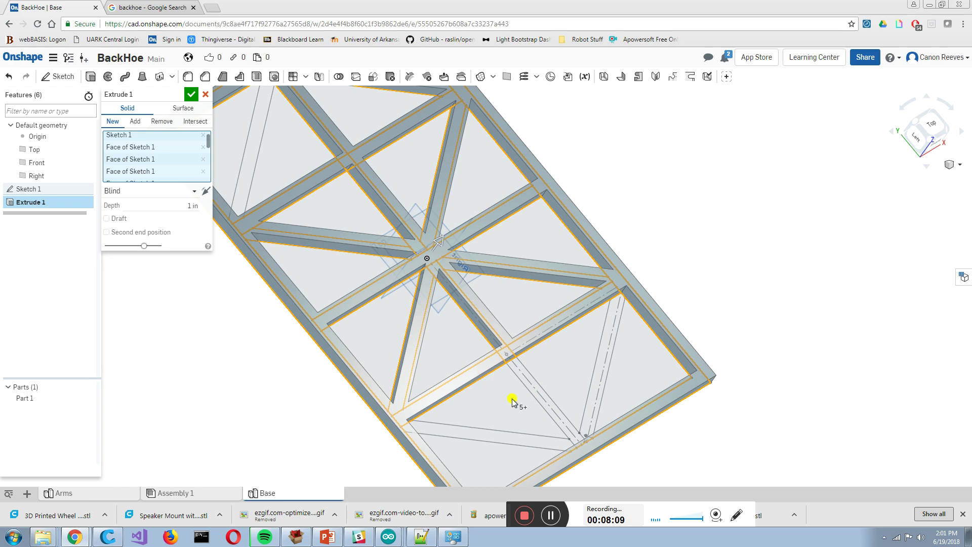
Add the last bay's center bar segment and both braces, plus the remaining top-left brace, to the extrusion.
click(561, 411)
click(590, 405)
scroll(587, 380, down, 3)
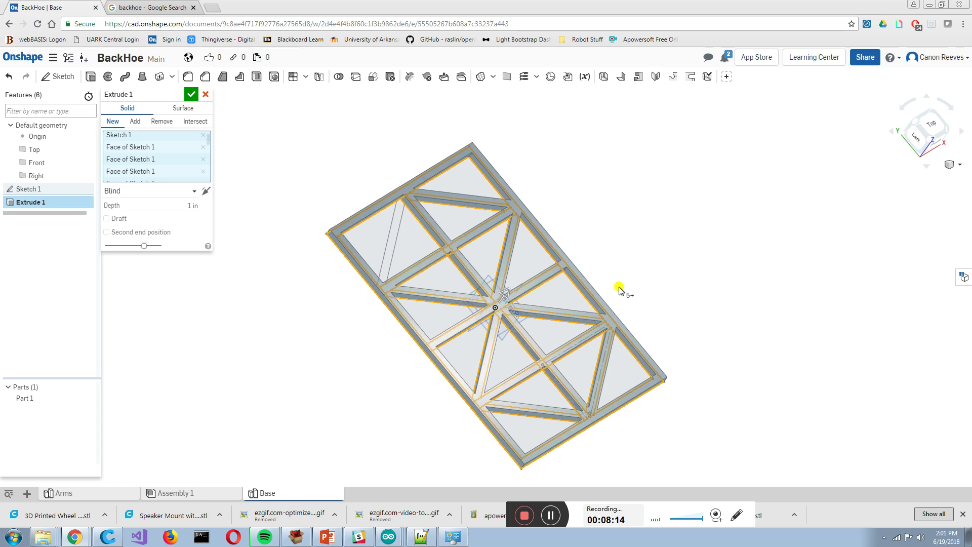
right_drag(619, 289, 613, 270)
click(396, 246)
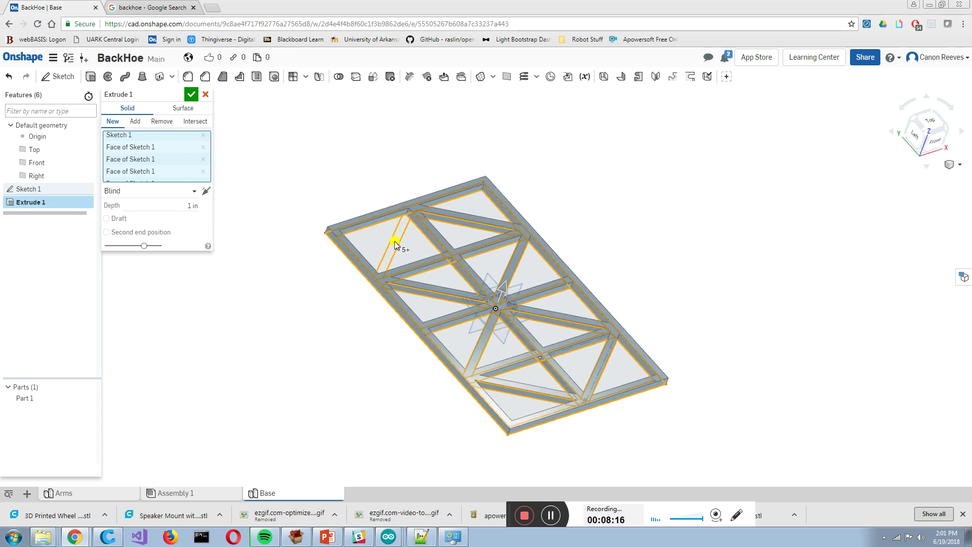
Set the frame's extrusion depth to 3 in and finish the extrusion.
right_drag(336, 223, 371, 230)
click(188, 206)
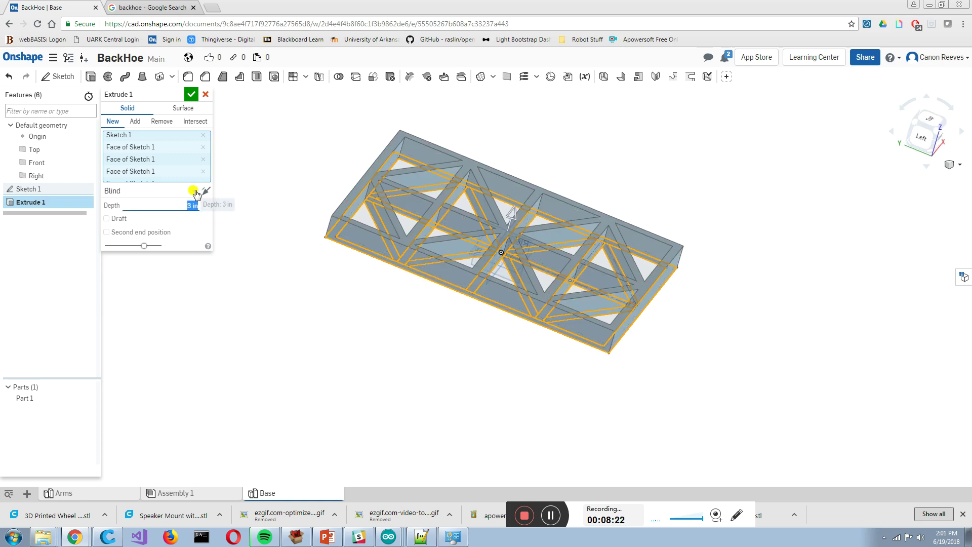
right_drag(290, 144, 277, 146)
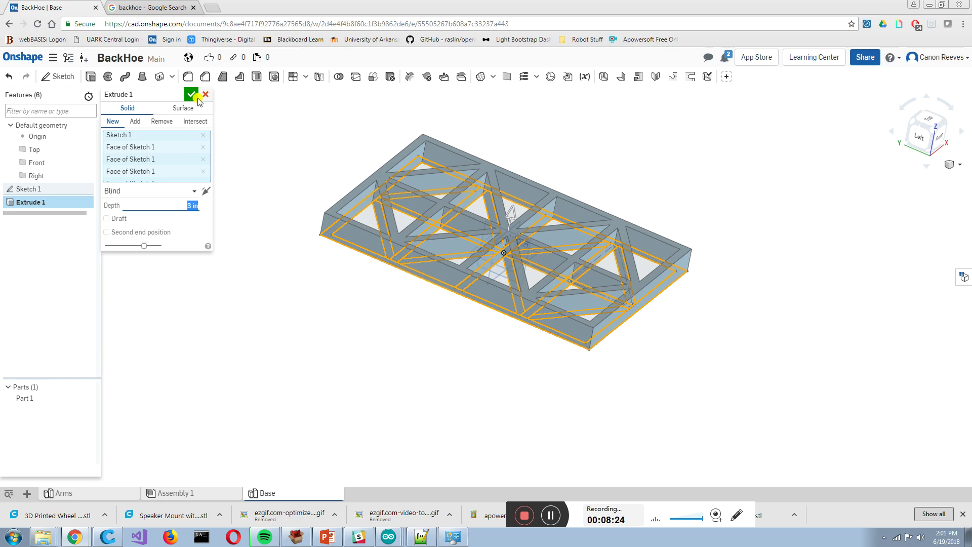
click(193, 97)
Start a new sketch on the extruded frame's top face and view it straight on.
right_drag(211, 137, 337, 265)
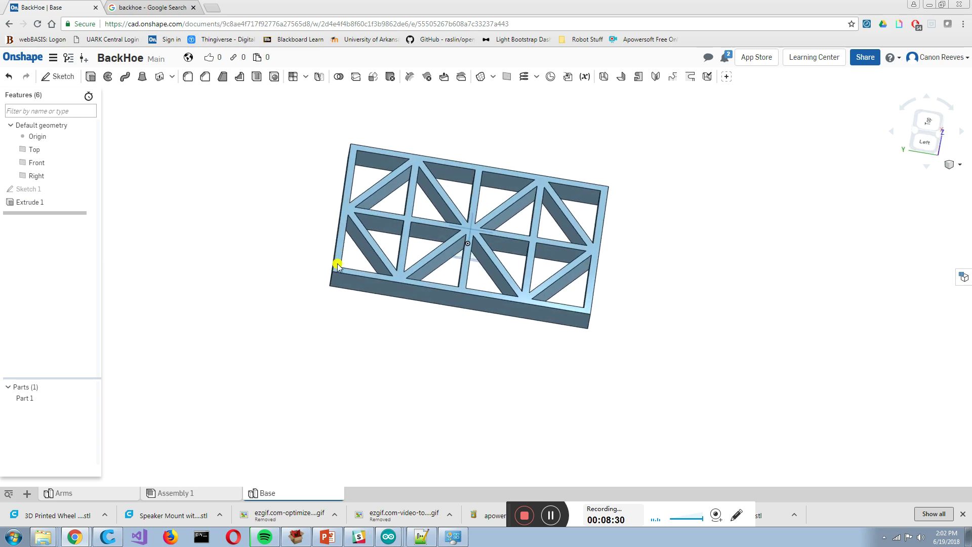
scroll(317, 226, up, 5)
middle_drag(332, 211, 315, 269)
right_drag(315, 272, 310, 295)
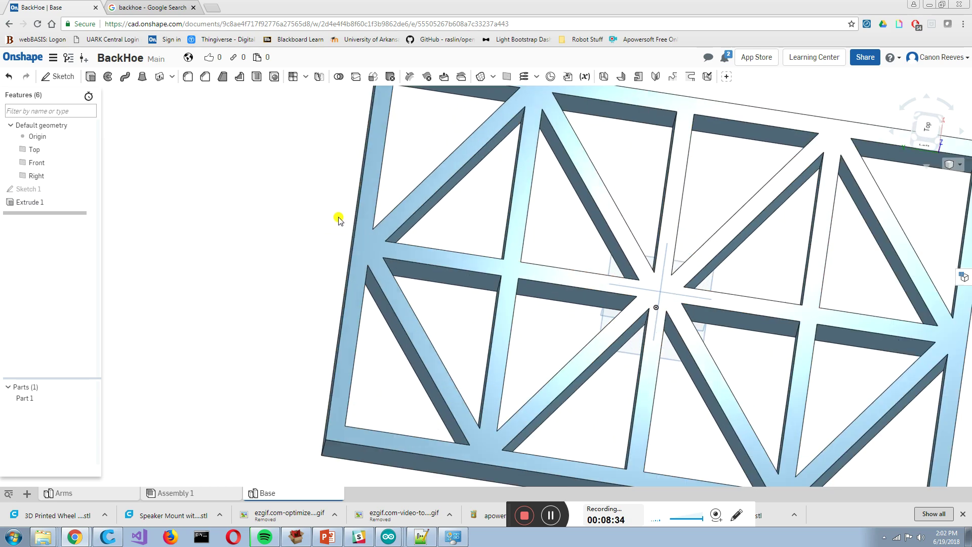
scroll(326, 186, down, 2)
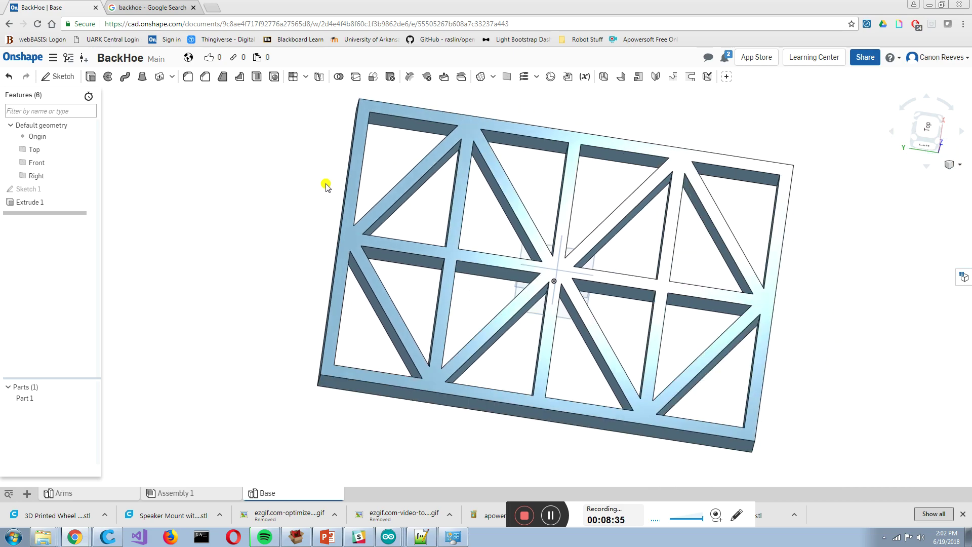
click(58, 77)
click(354, 241)
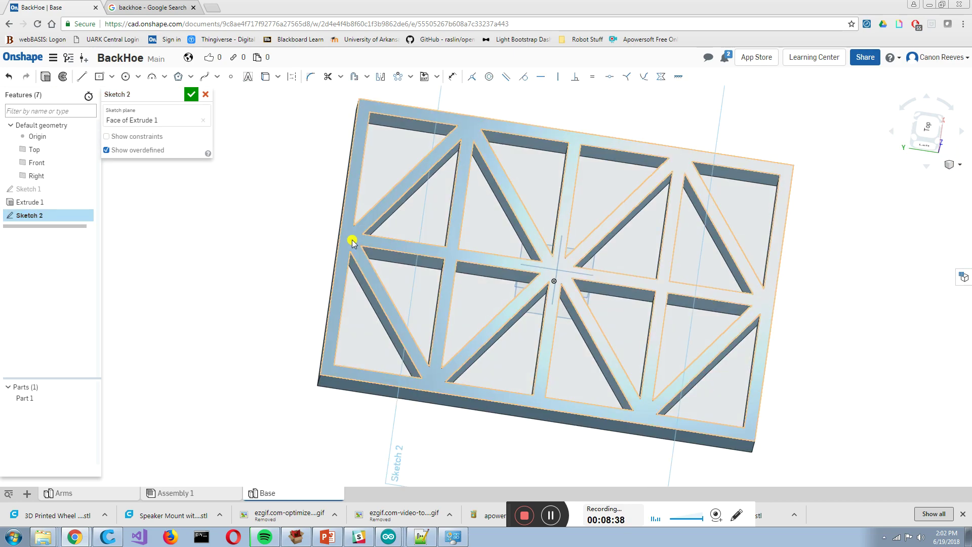
key(n)
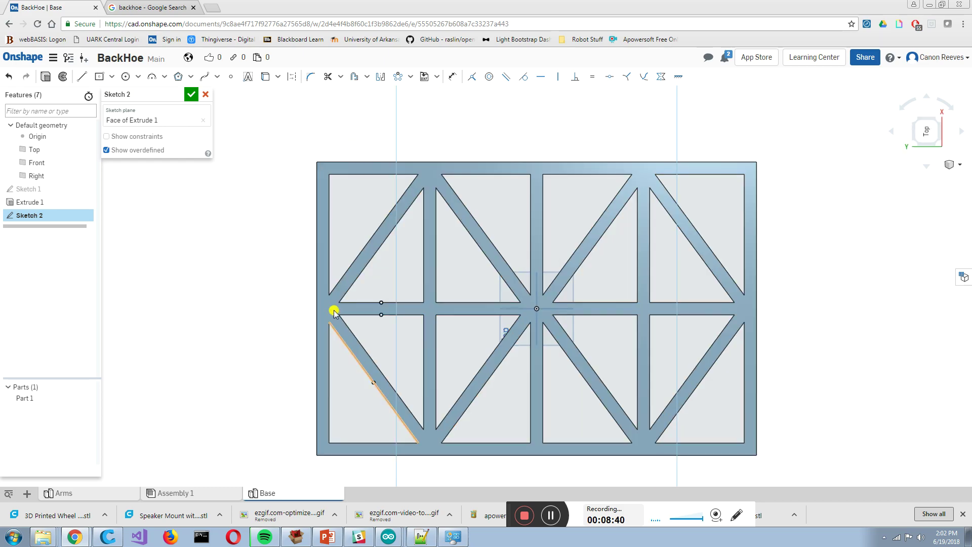
Draw a construction centerline from the midpoint of the frame's outer end edge to the origin.
scroll(431, 269, up, 5)
scroll(427, 273, up, 2)
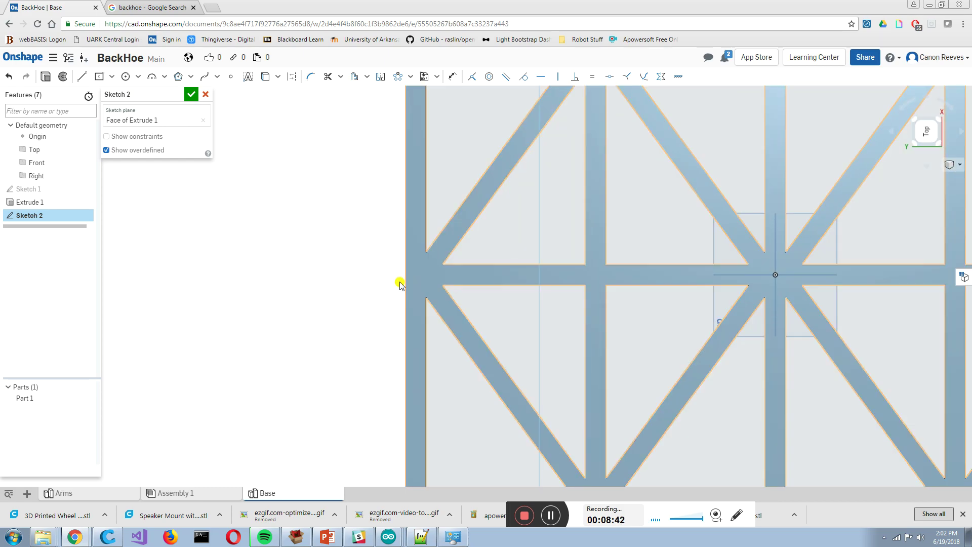
scroll(412, 273, up, 3)
click(85, 80)
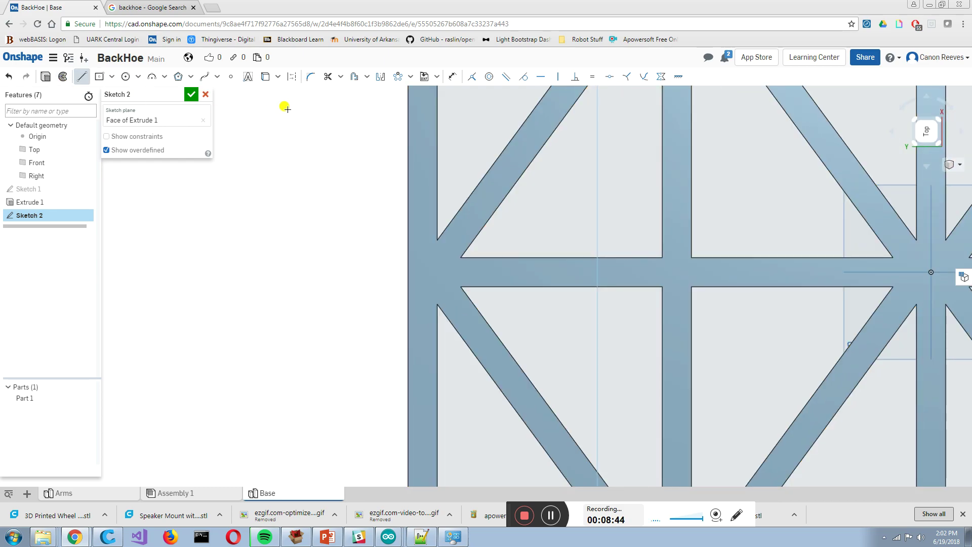
click(406, 271)
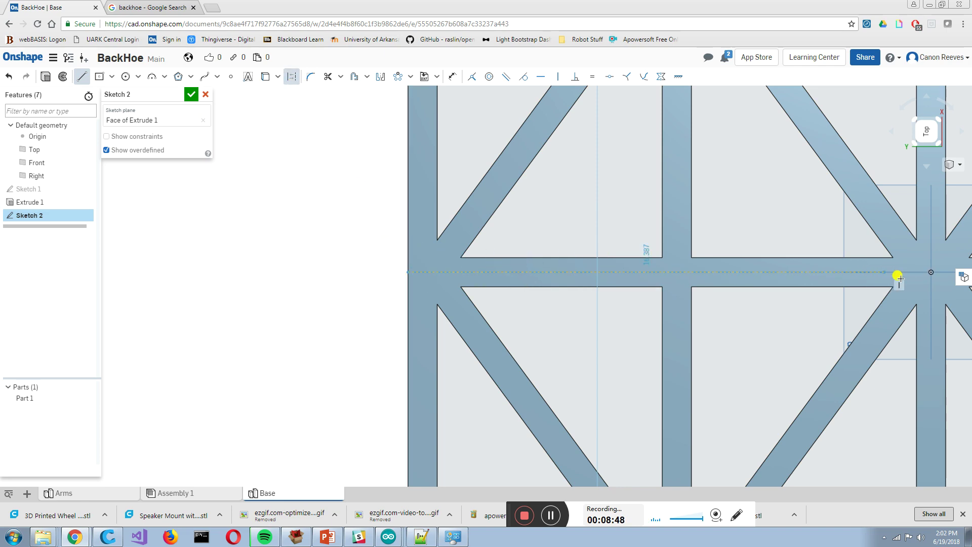
click(930, 272)
key(Escape)
Sketch a corner rectangle about 2.95 by 0.83 in above the centerline, from the frame's outer end edge to the diagonal brace's inner edge.
scroll(429, 225, down, 2)
middle_drag(429, 226, 418, 269)
scroll(418, 272, down, 1)
scroll(418, 274, up, 2)
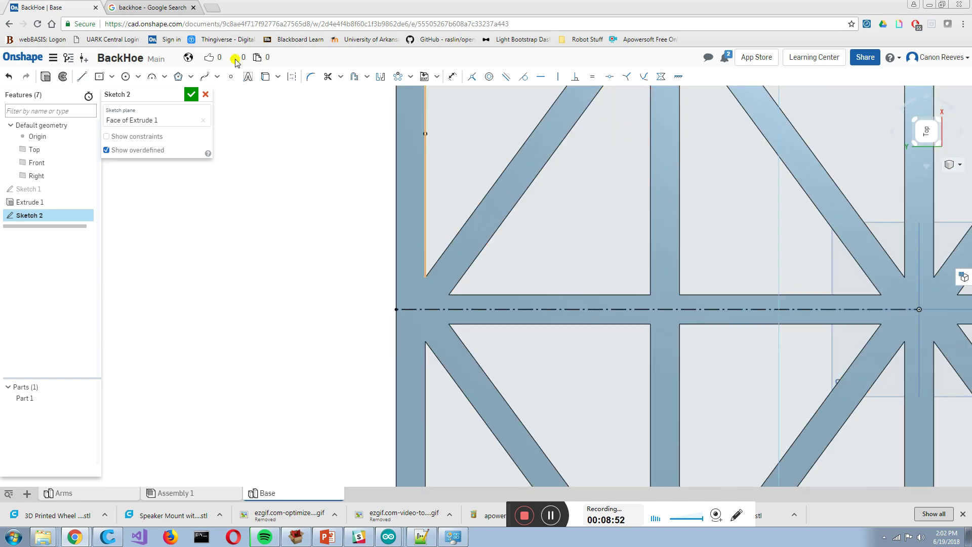
click(112, 76)
click(112, 94)
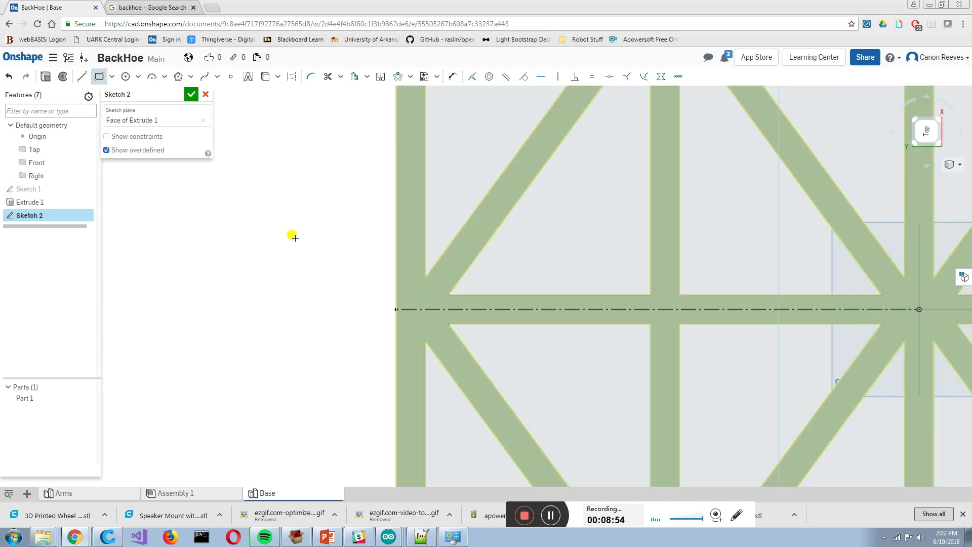
click(395, 224)
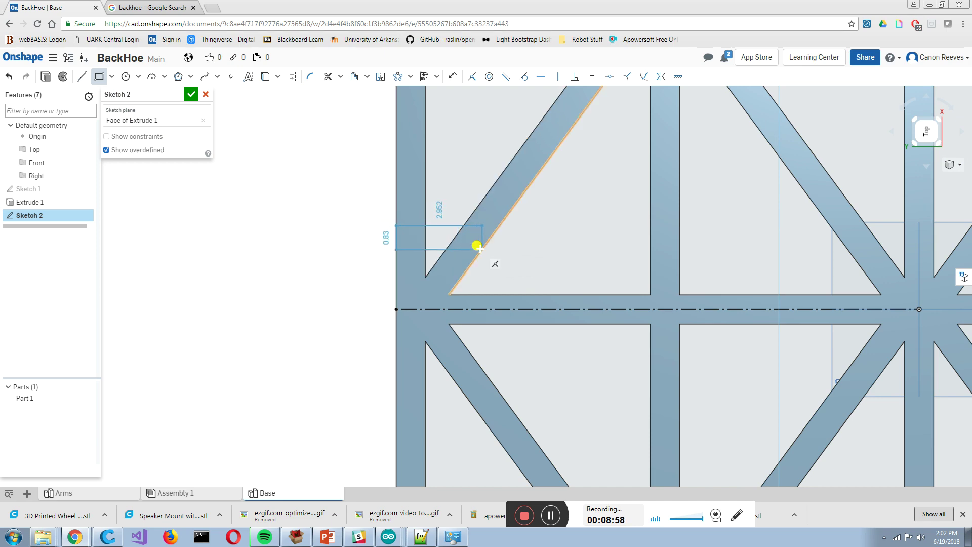
click(481, 248)
key(Escape)
Dimension the rectangle's short side at 1 in and stretch the rectangle farther up along the diagonal brace's edge.
scroll(478, 238, up, 2)
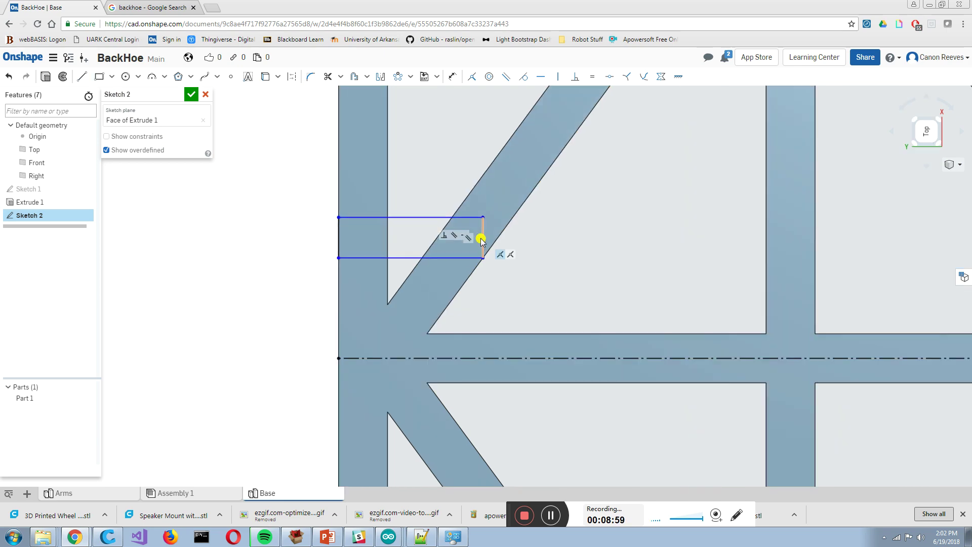
click(338, 239)
click(322, 240)
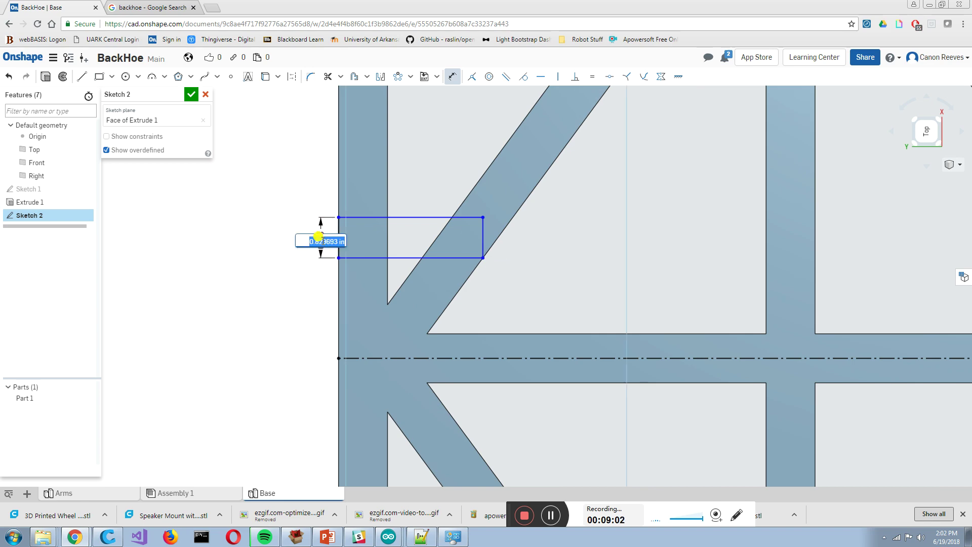
text(1)
key(Return)
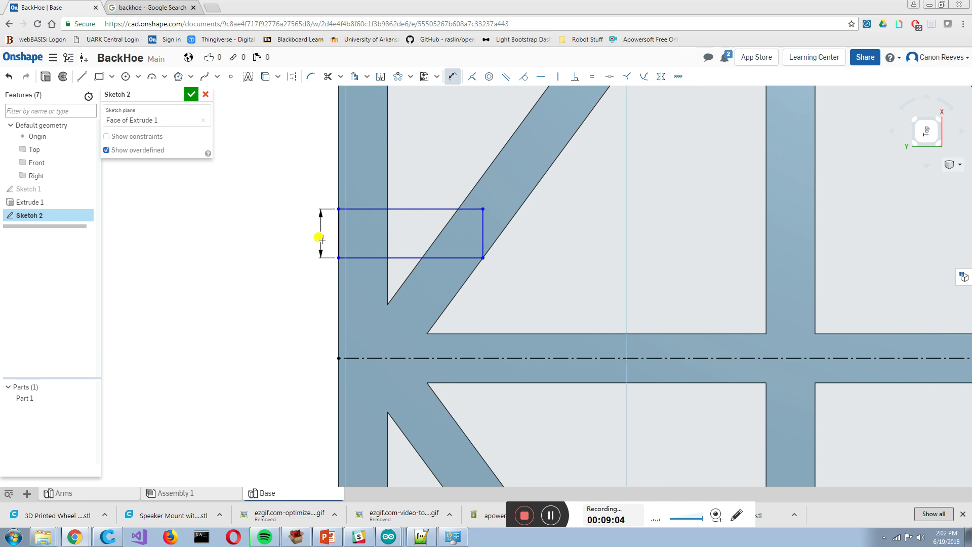
scroll(462, 253, up, 1)
drag(461, 272, 509, 219)
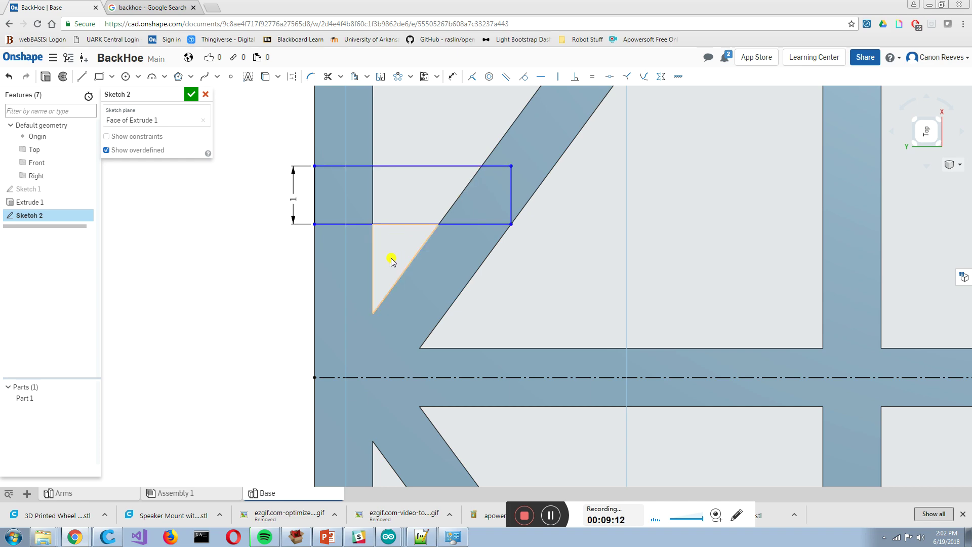
Draw a construction line across the rectangle between the midpoints of its two long sides.
key(l)
key(w)
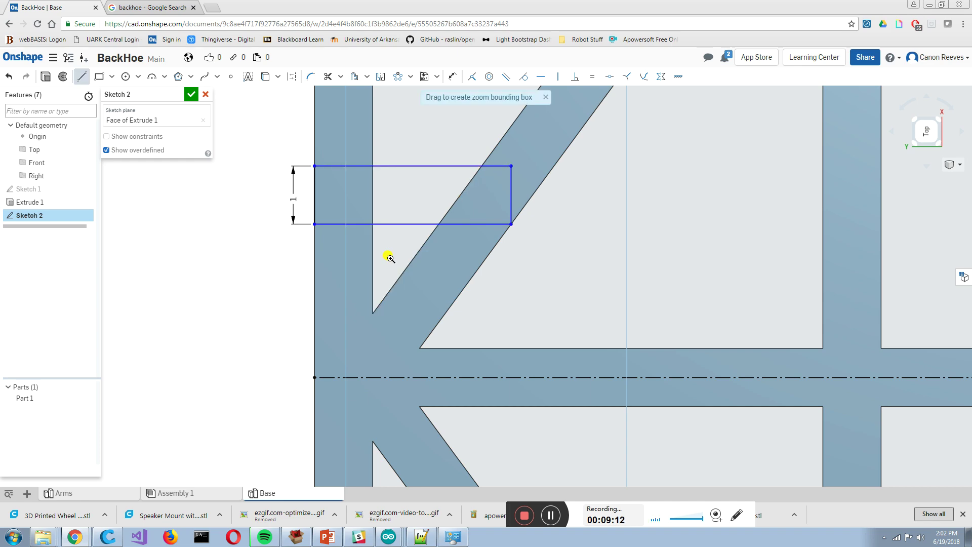
click(292, 77)
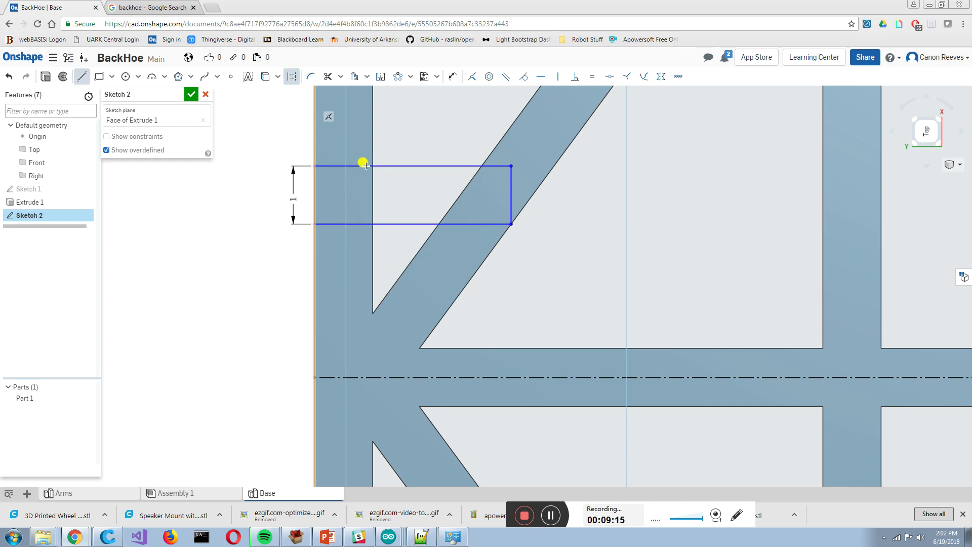
click(412, 224)
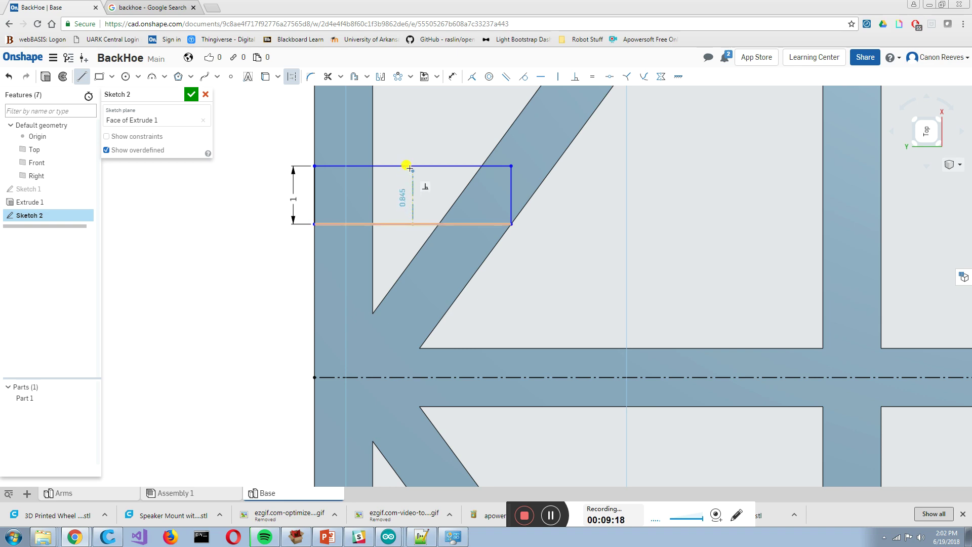
key(q)
Draw a horizontal construction line about 0.65 in long across the rectangle's center and center it with a Midpoint constraint.
click(82, 77)
click(294, 80)
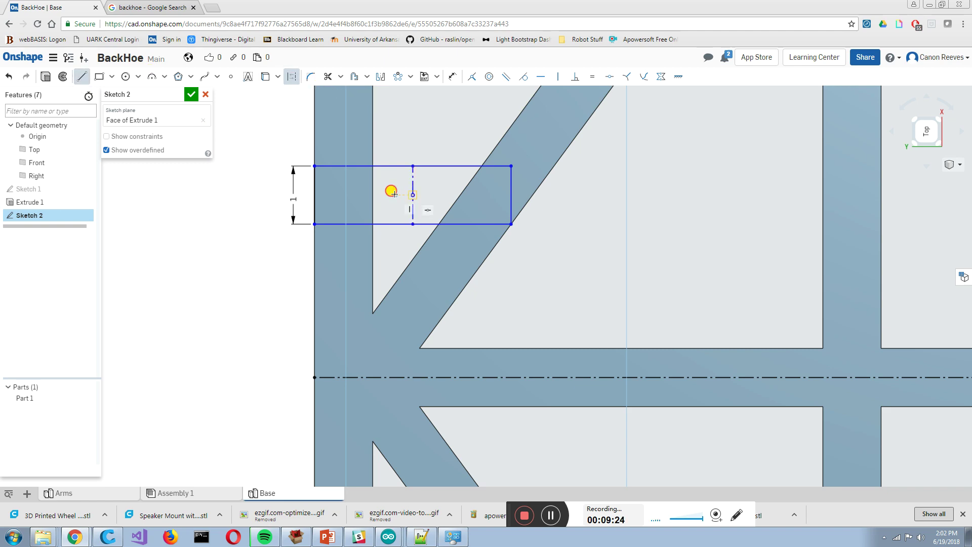
key(Escape)
scroll(432, 196, up, 3)
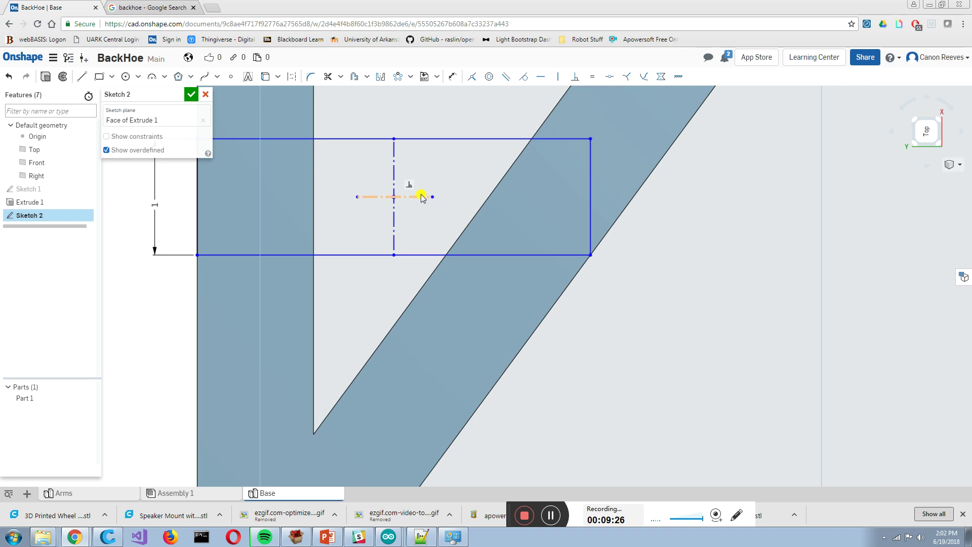
click(405, 195)
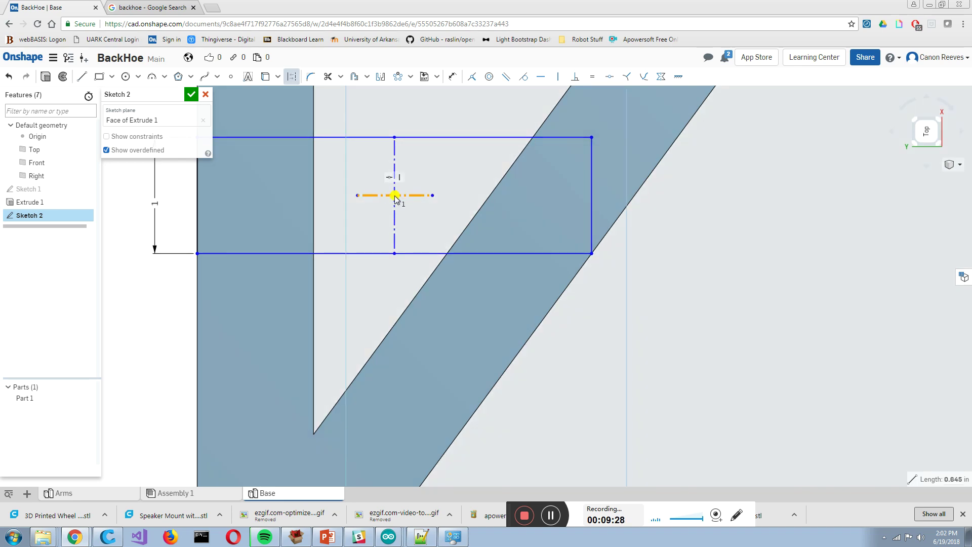
click(610, 79)
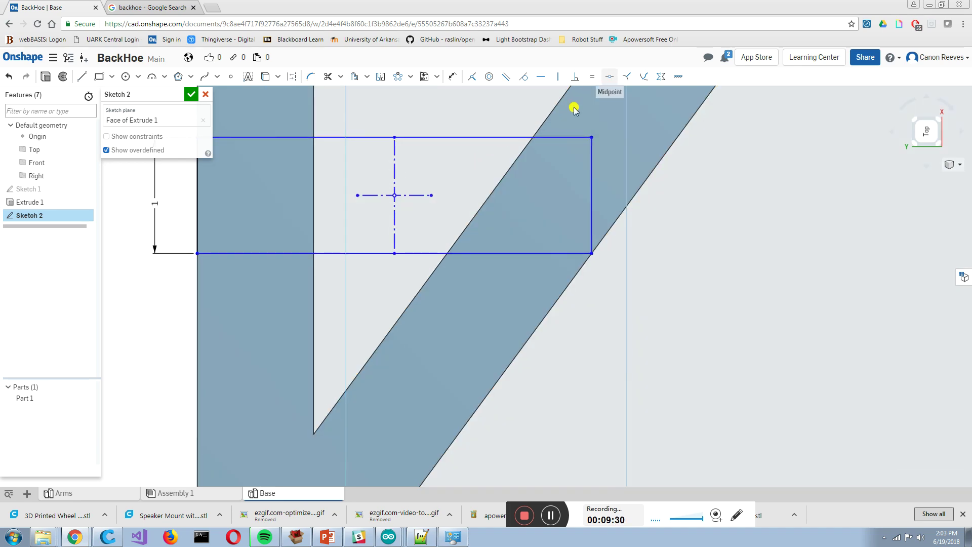
Dimension the short horizontal construction line inside the rectangle at 1 in.
scroll(415, 207, up, 1)
key(d)
click(419, 175)
text(1)
key(Return)
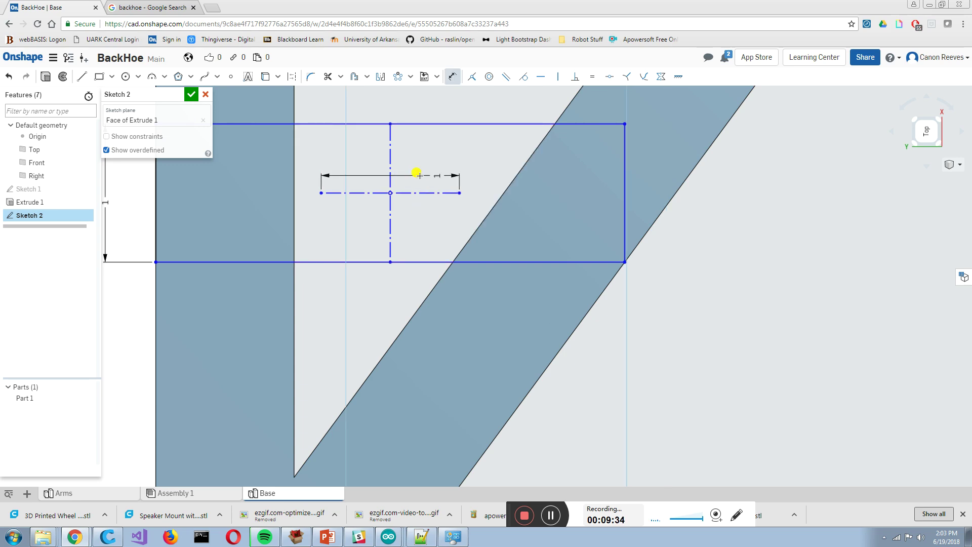
Adjust the rectangle by dragging its geometry and dimension its long side at 4 in.
scroll(420, 175, down, 5)
mouse_move(363, 227)
mouse_down()
mouse_move(336, 230)
mouse_move(400, 152)
mouse_move(395, 199)
mouse_move(386, 165)
mouse_move(395, 156)
mouse_move(388, 203)
mouse_move(384, 194)
mouse_up()
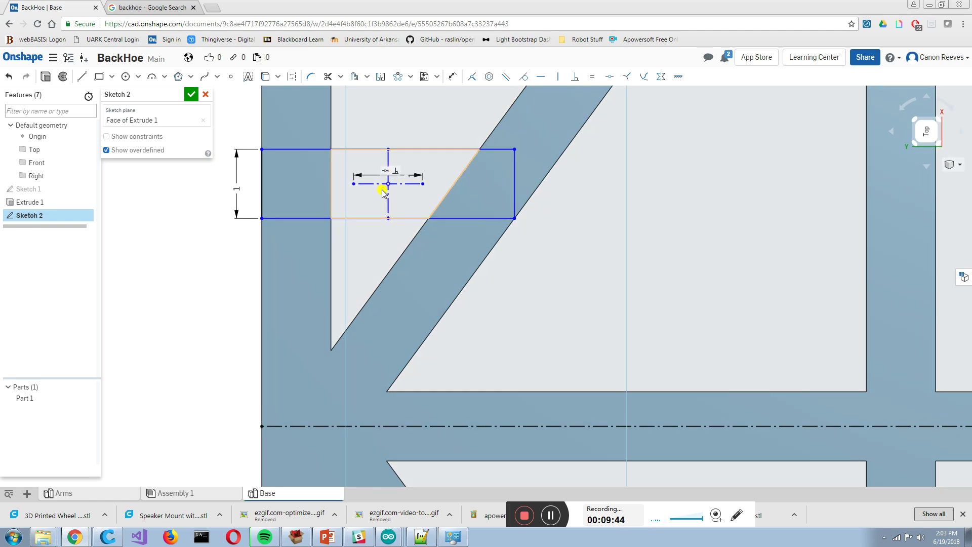
key(d)
click(428, 149)
click(432, 121)
text(4)
key(Return)
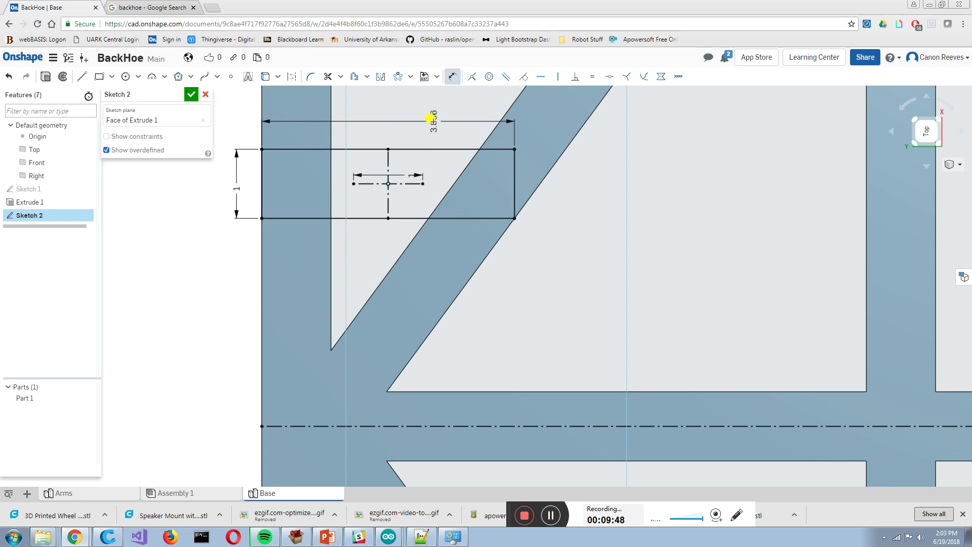
Delete the 4 in dimension from the rectangle's long side.
scroll(449, 256, down, 5)
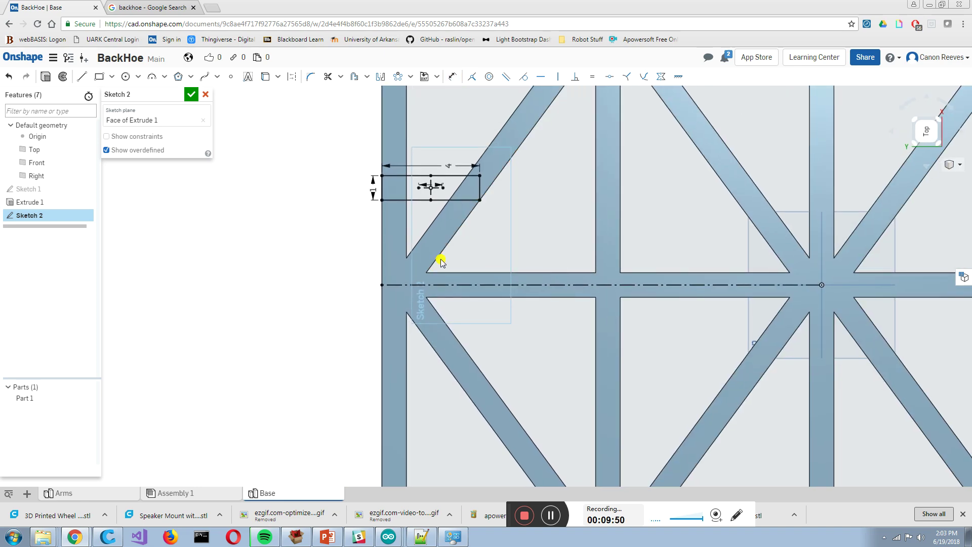
click(452, 159)
key(Delete)
scroll(445, 159, up, 5)
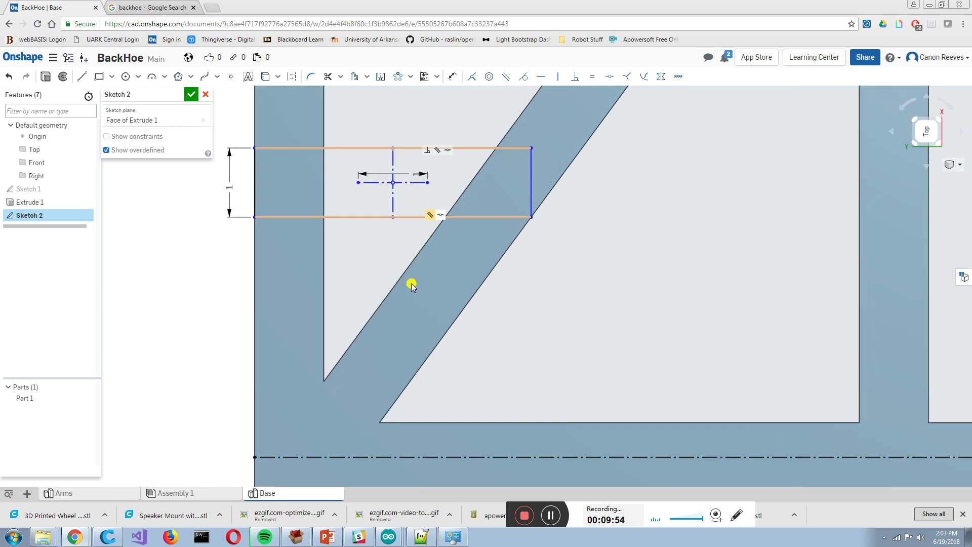
Mirror the rectangle and its inner construction lines about the base's central construction line.
scroll(404, 252, down, 2)
click(381, 78)
click(405, 357)
scroll(294, 302, down, 1)
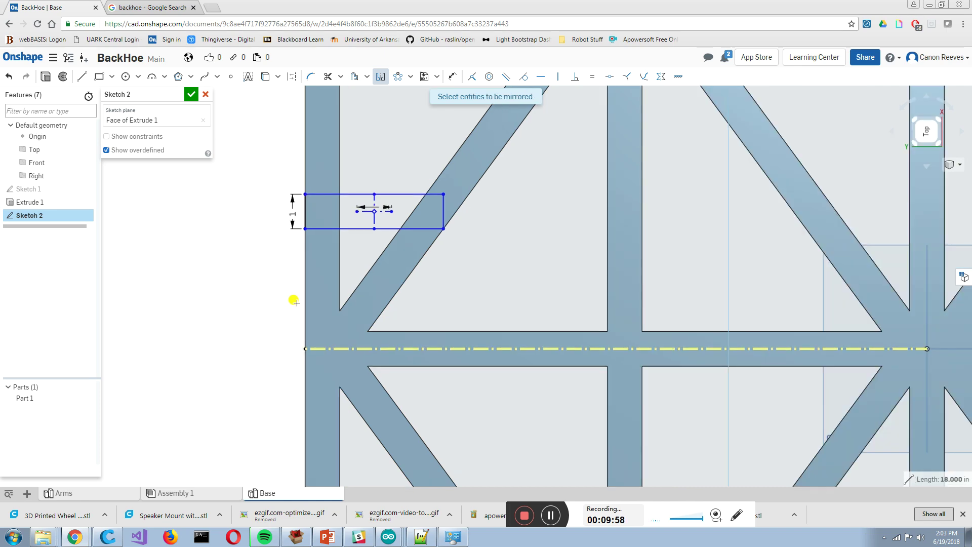
scroll(298, 269, down, 1)
drag(287, 210, 455, 268)
scroll(492, 283, down, 2)
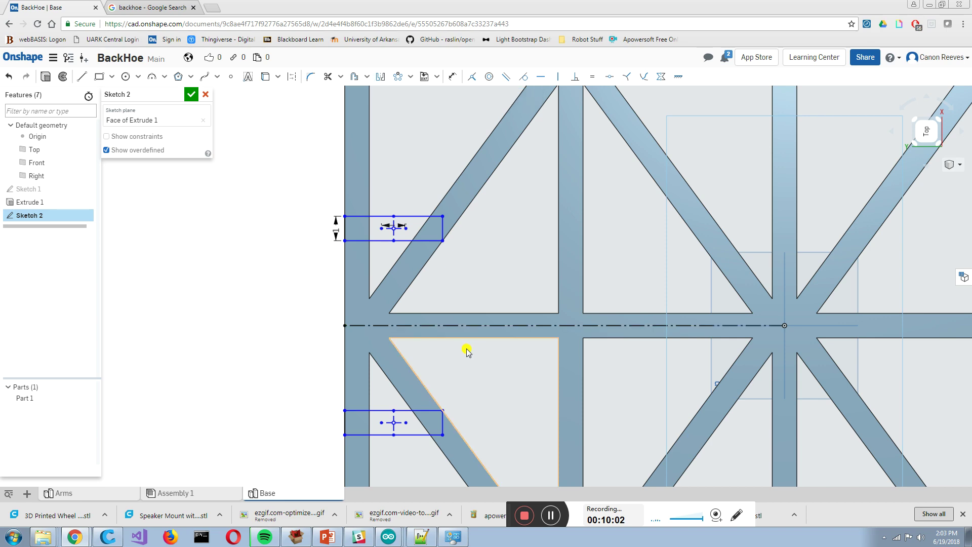
Dimension the gap between the facing long edges of the two rectangles at 3 in.
scroll(466, 352, up, 2)
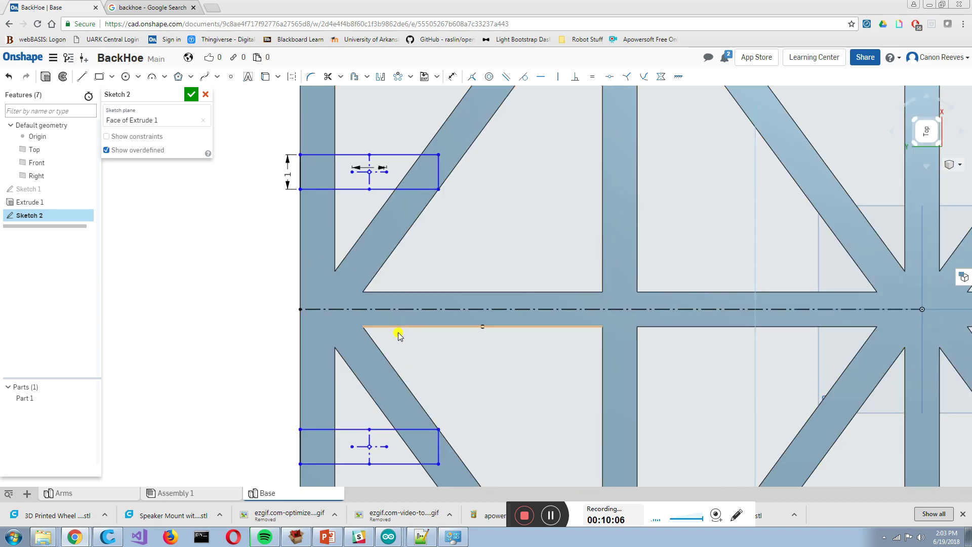
click(393, 191)
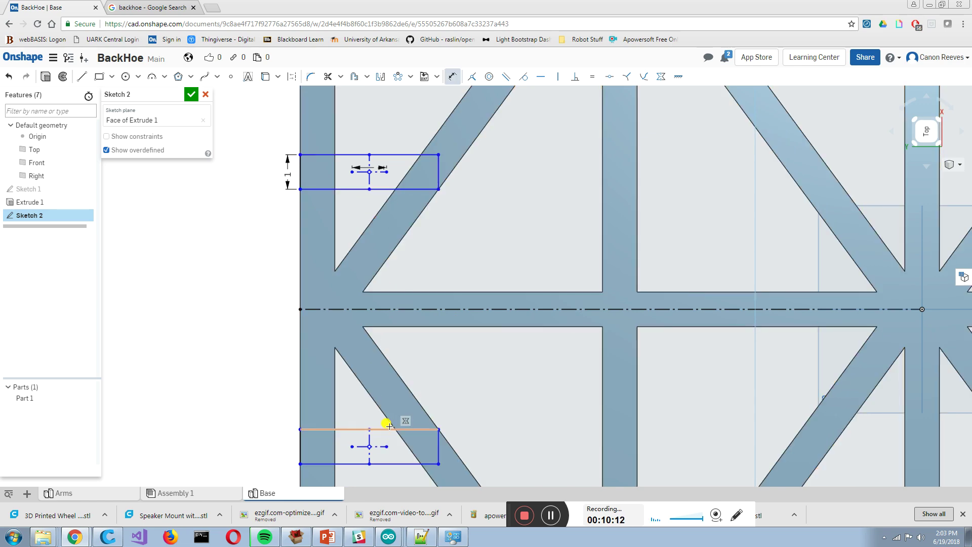
click(383, 188)
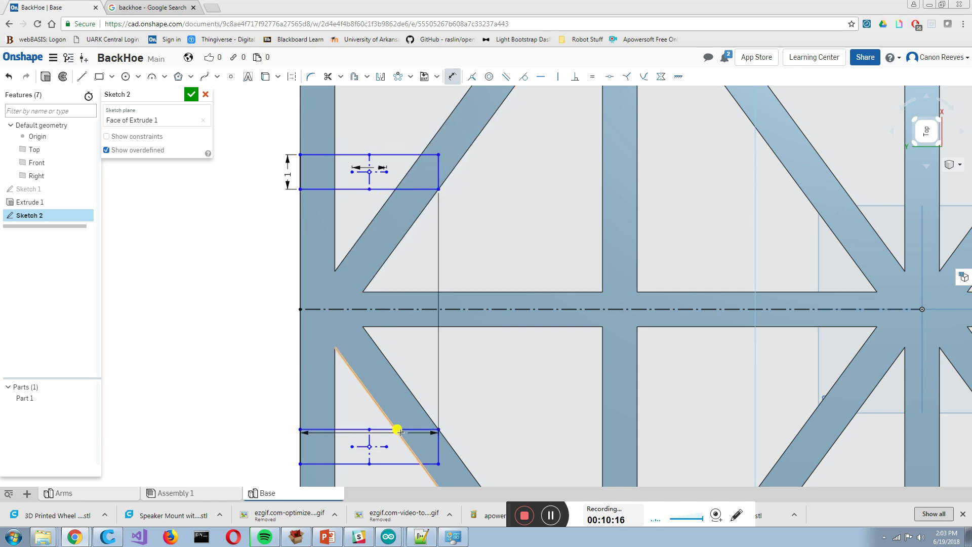
click(402, 428)
click(248, 293)
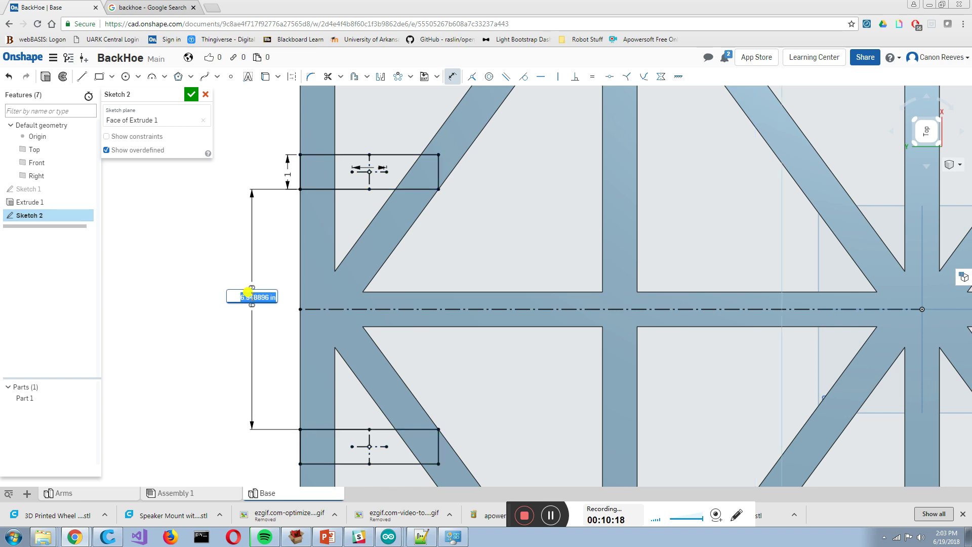
text(3)
key(Return)
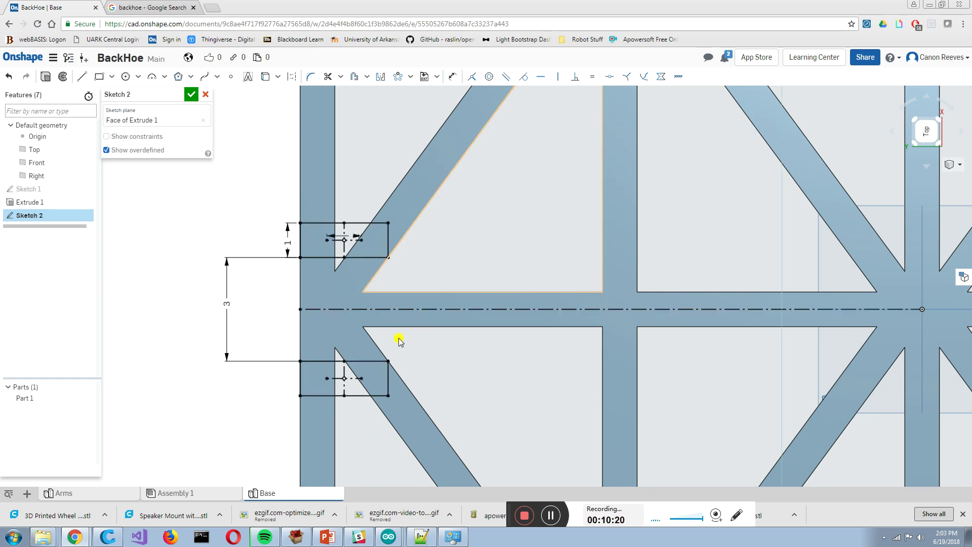
Finish the sketch and extrude both rectangles 3 in upward, adding them to the base as lugs.
scroll(429, 245, down, 2)
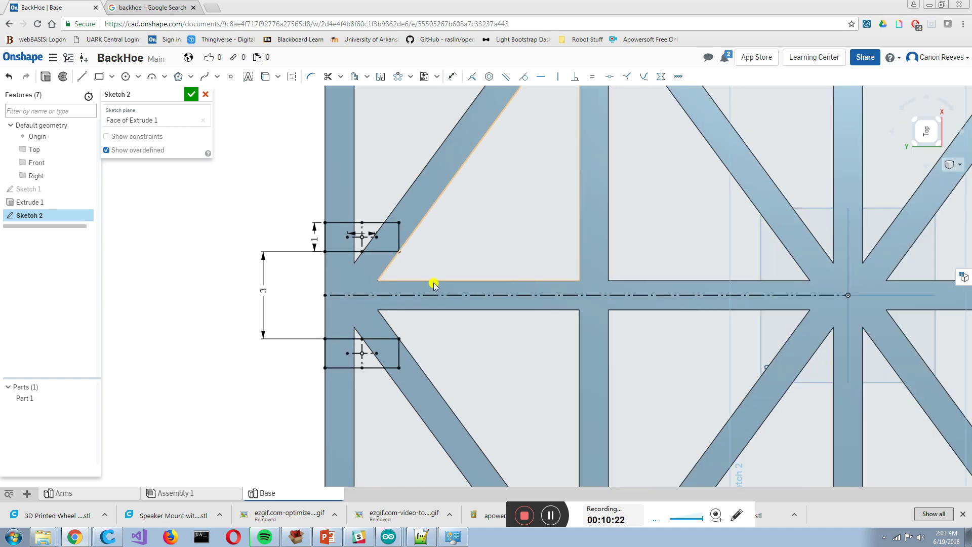
click(190, 96)
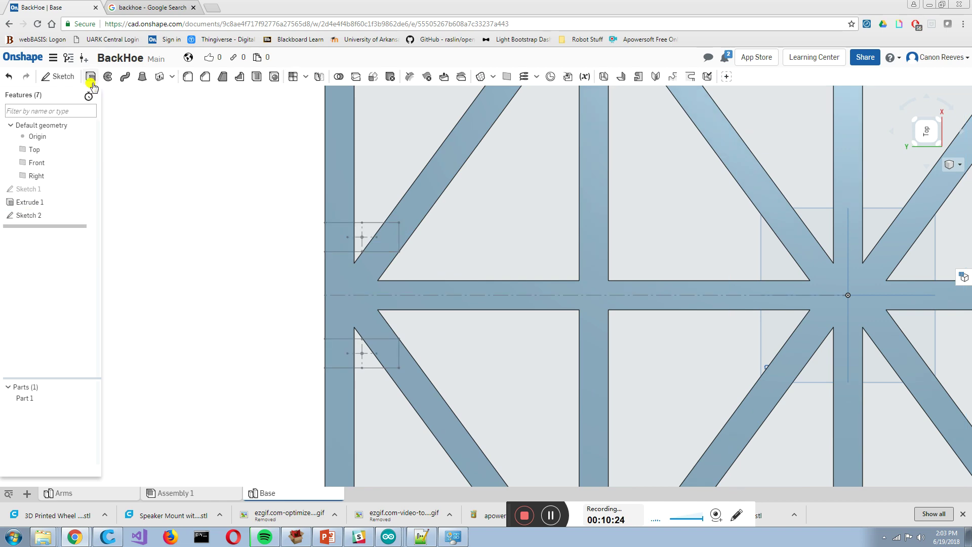
click(36, 216)
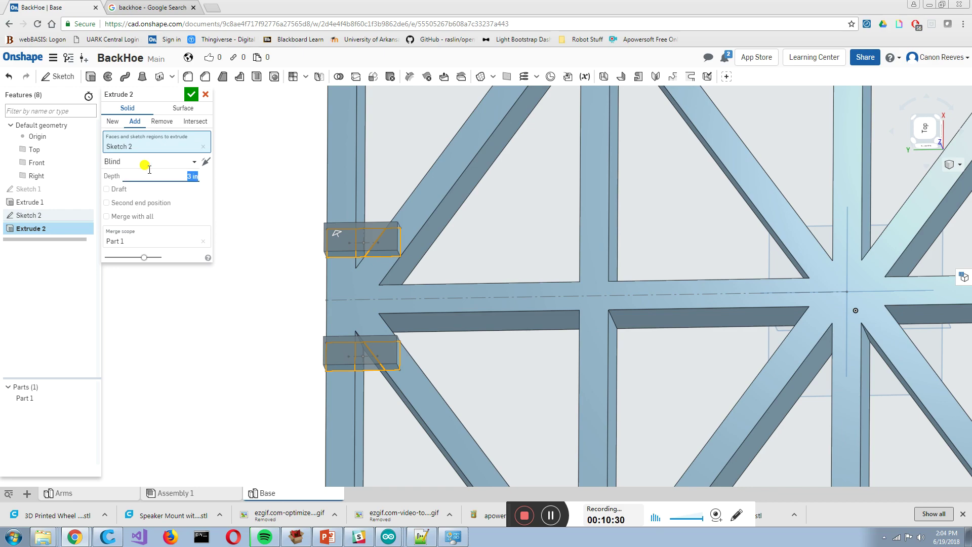
click(190, 96)
Start a sketch on one lug's outer face and draw vertical and horizontal construction lines joining the midpoints of its opposite edges.
right_drag(264, 202, 193, 137)
key(shift+s)
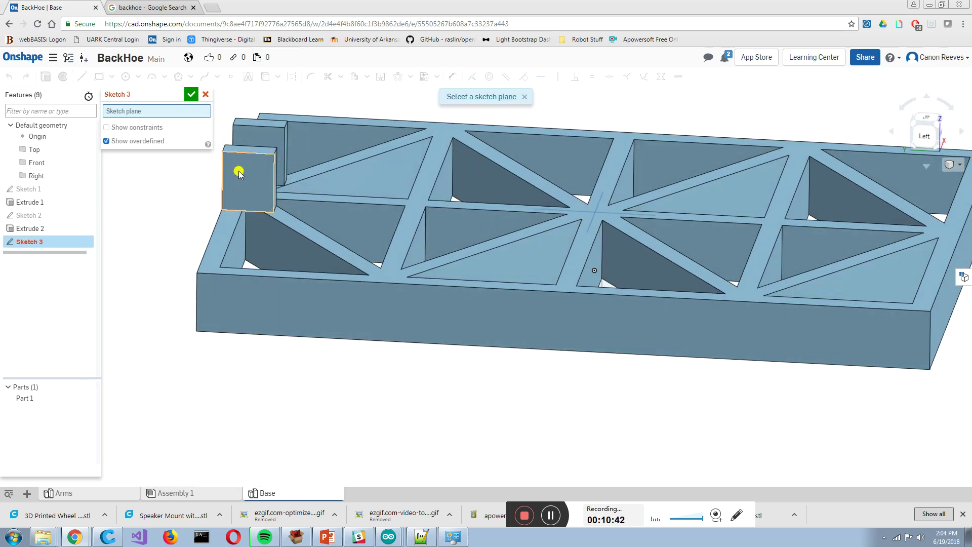
click(239, 172)
key(n)
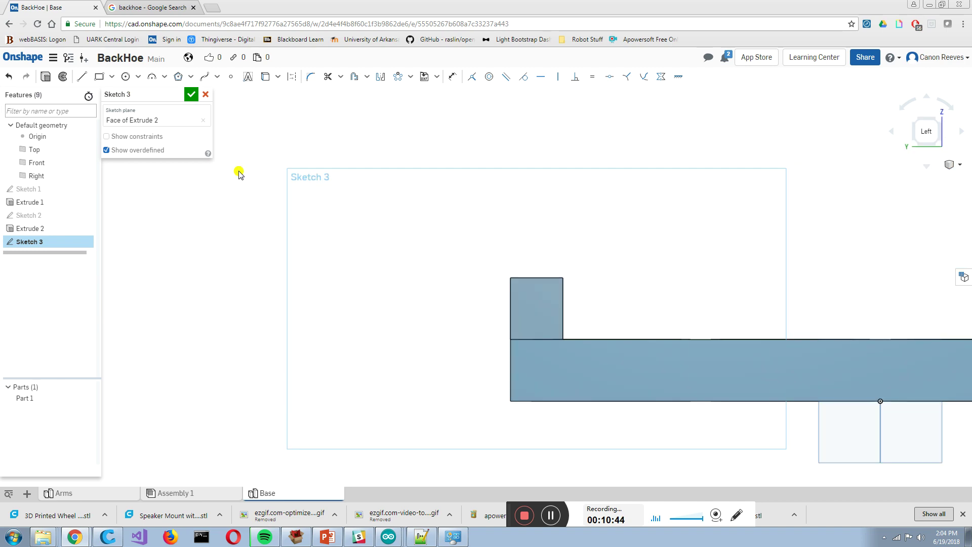
scroll(493, 310, up, 10)
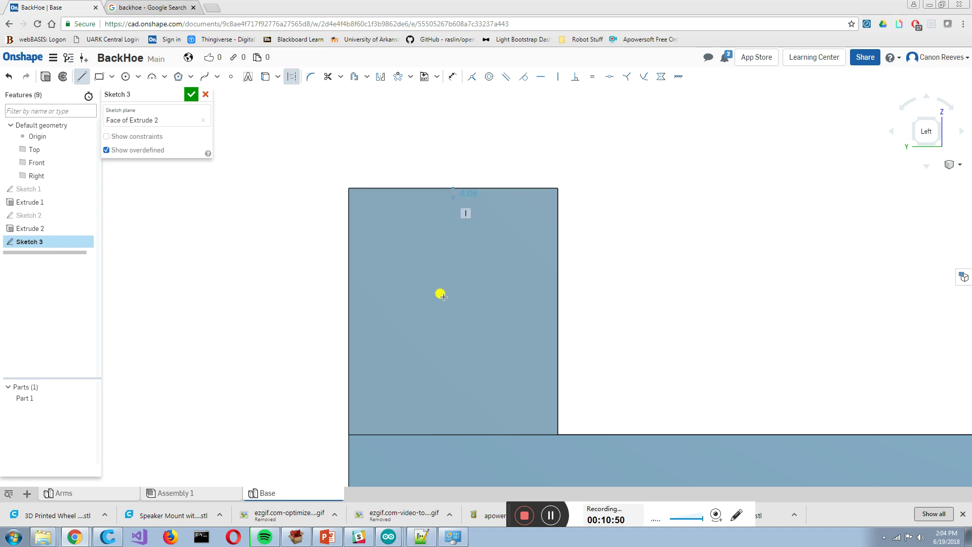
click(451, 435)
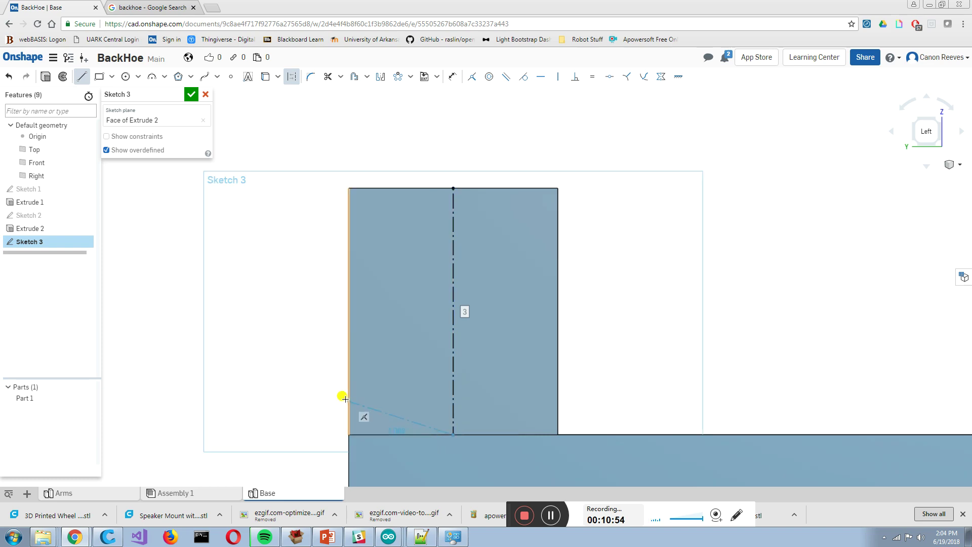
key(Escape)
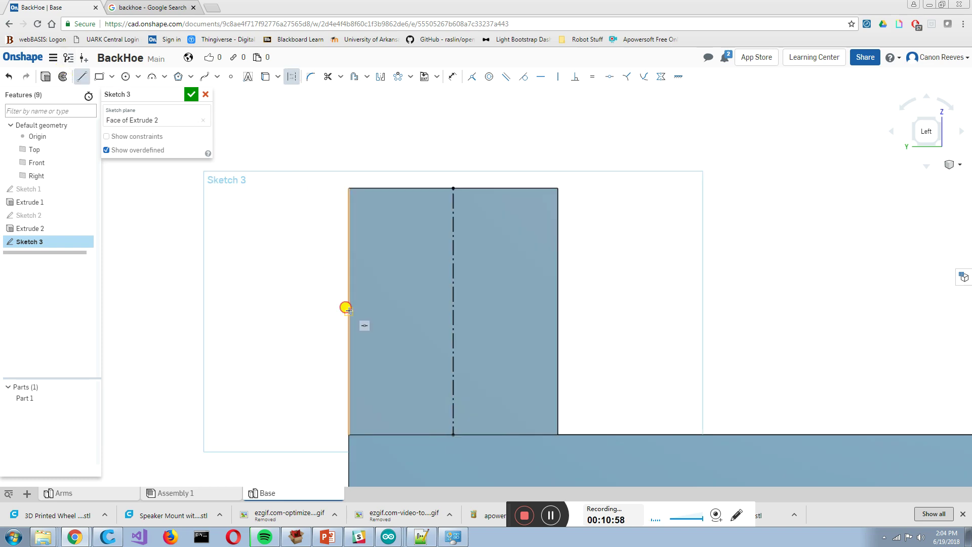
click(555, 311)
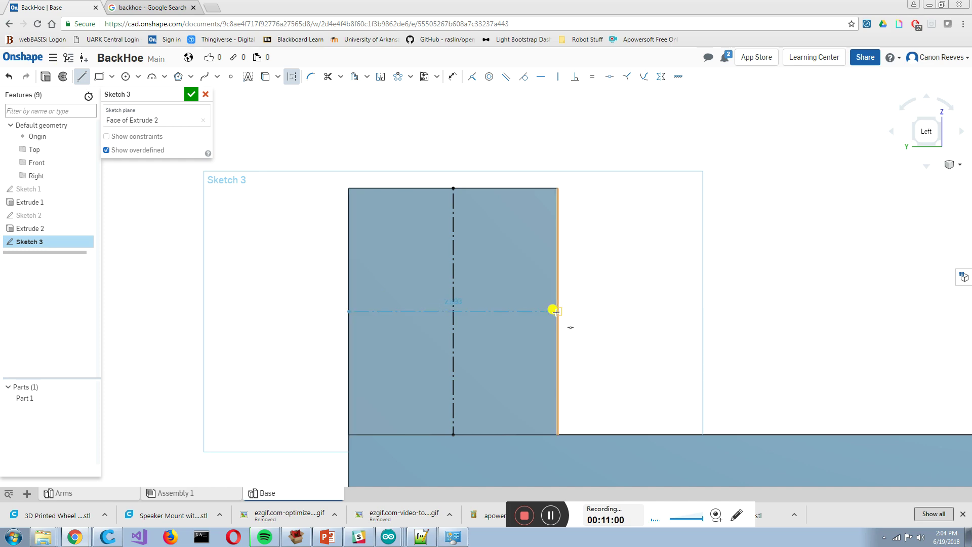
key(Escape)
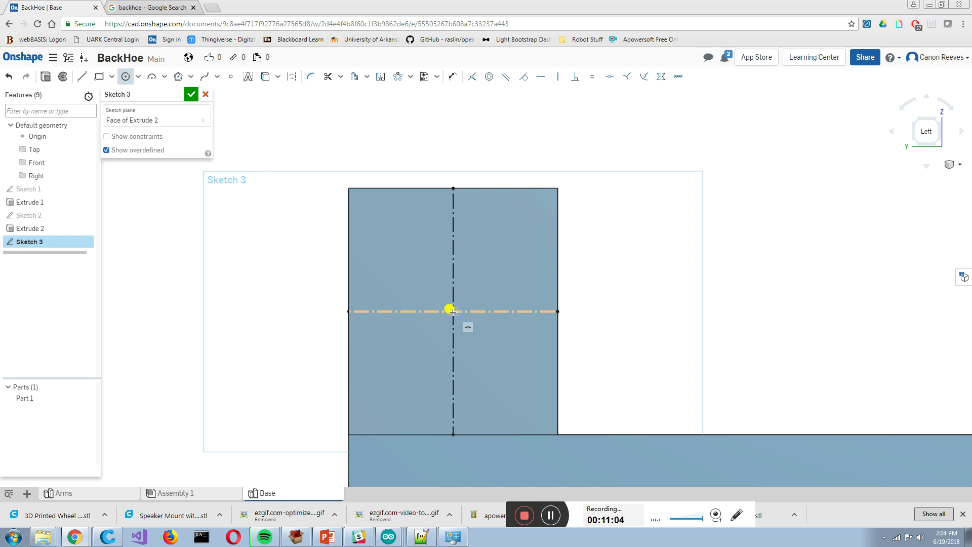
Draw a circle centered where the construction lines cross, dimension its diameter at 1 in and finish the sketch.
key(Escape)
key(d)
click(500, 276)
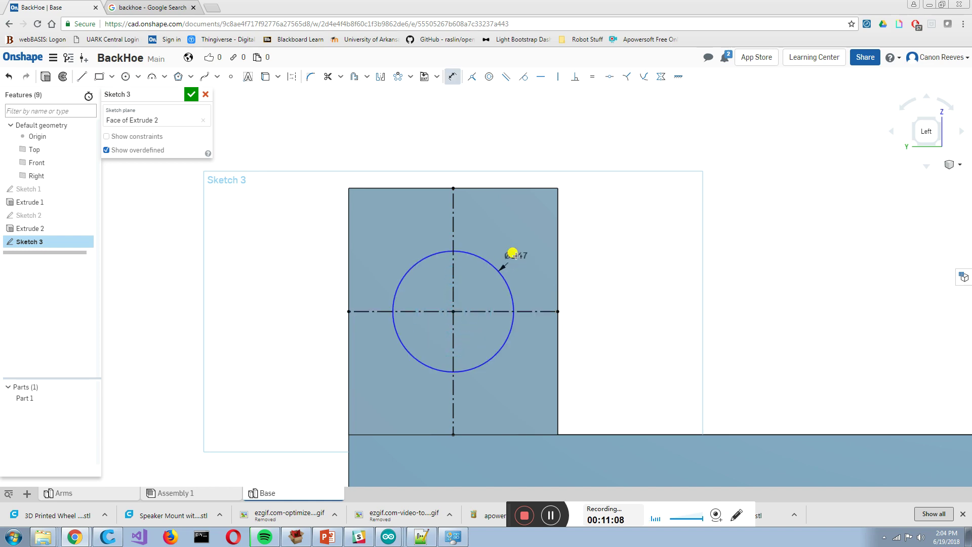
text(1)
key(Return)
key(Escape)
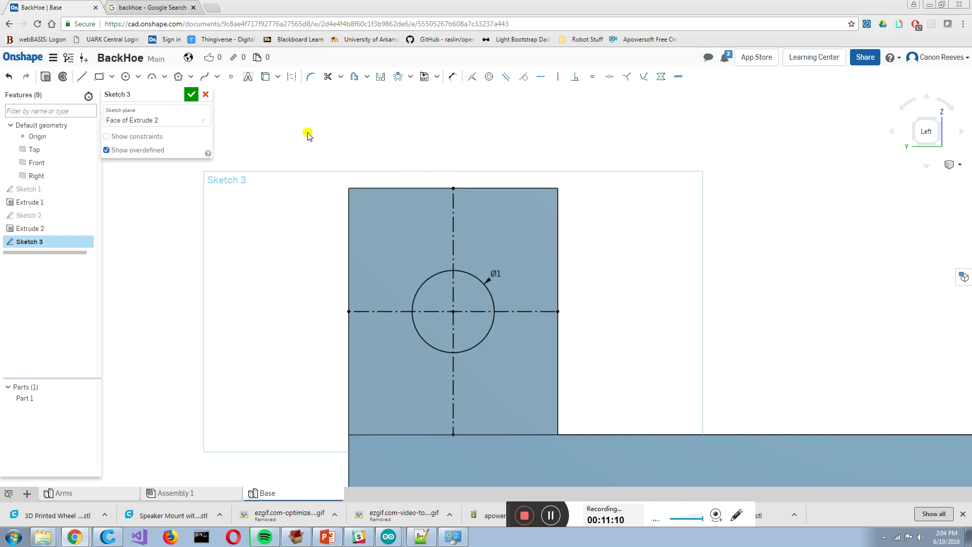
click(193, 95)
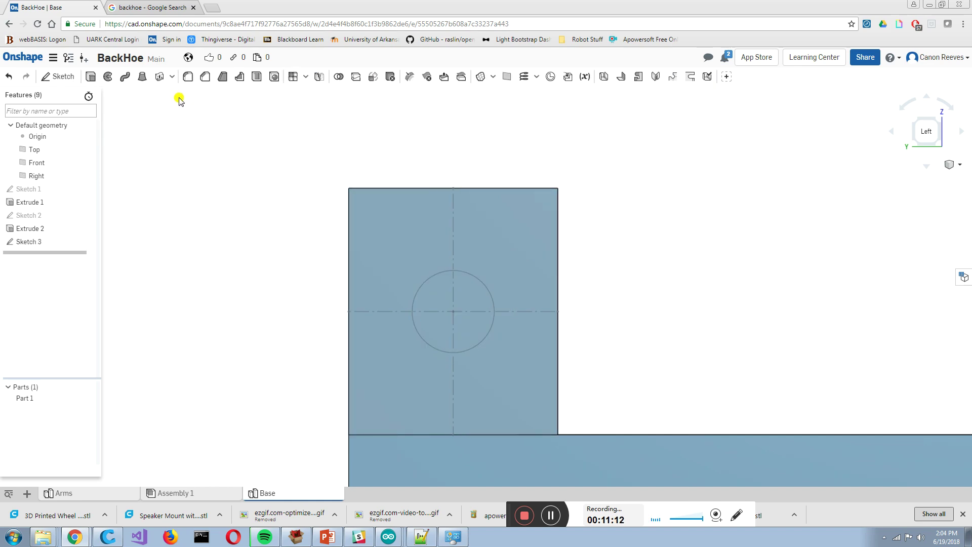
Cut the circle through both lugs with a Remove extrude, using Up to face with the second lug's far side face.
click(90, 76)
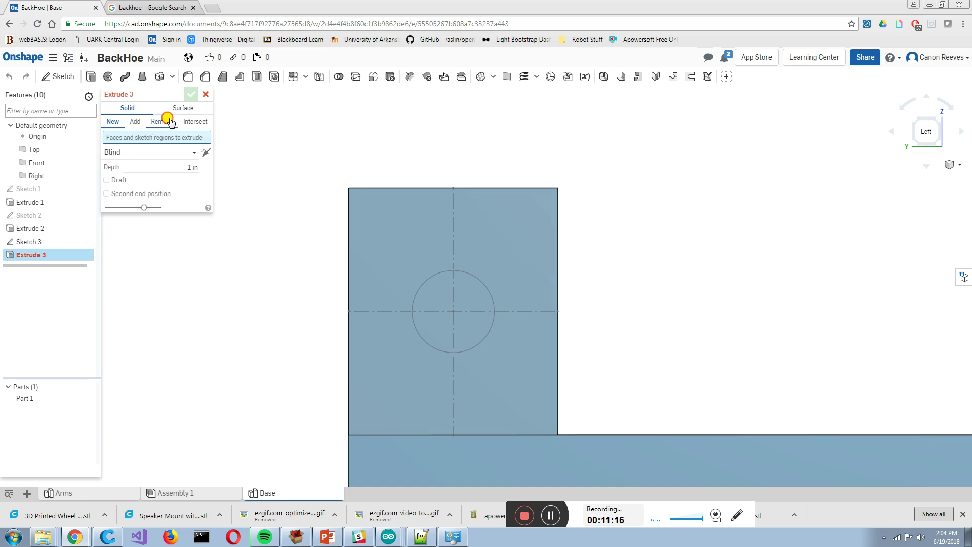
click(169, 121)
click(61, 243)
right_drag(268, 232, 225, 242)
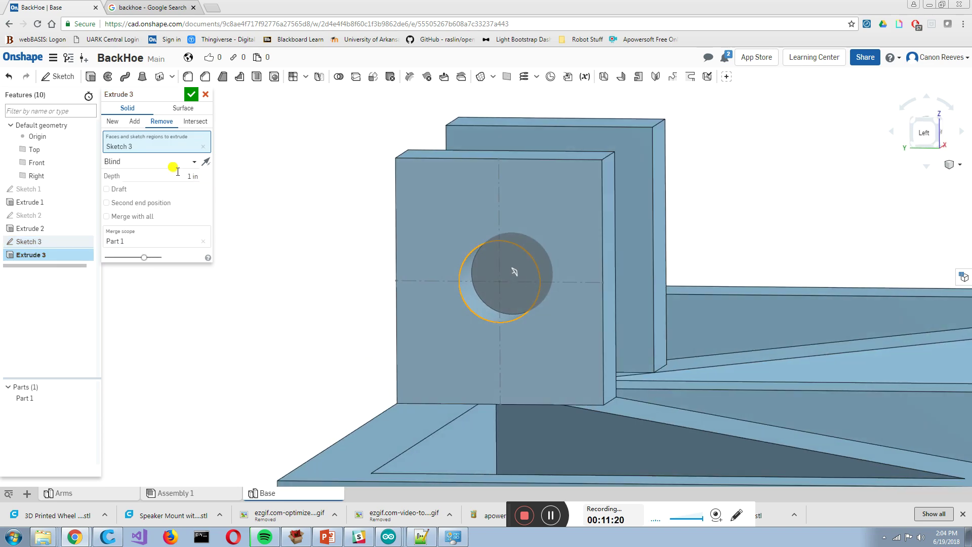
click(176, 163)
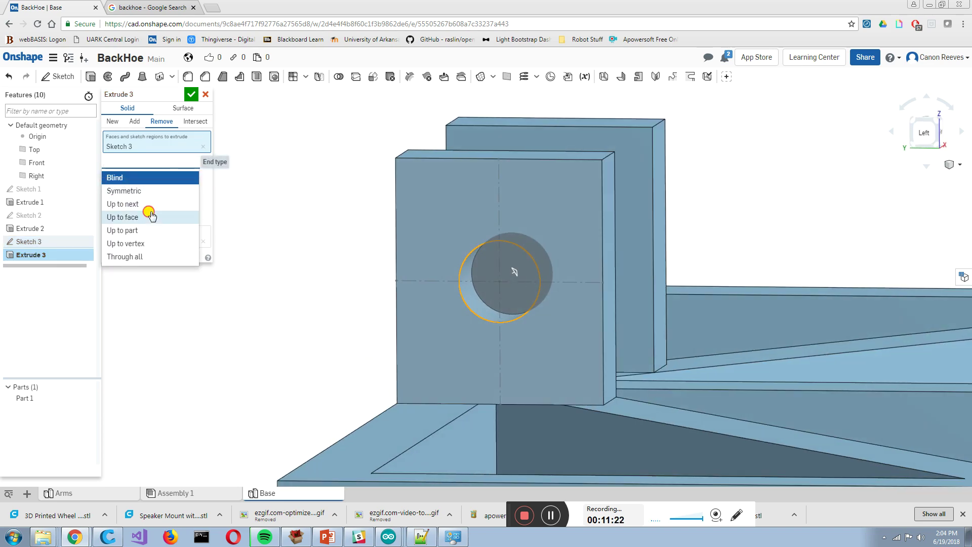
click(150, 216)
right_drag(323, 162, 455, 228)
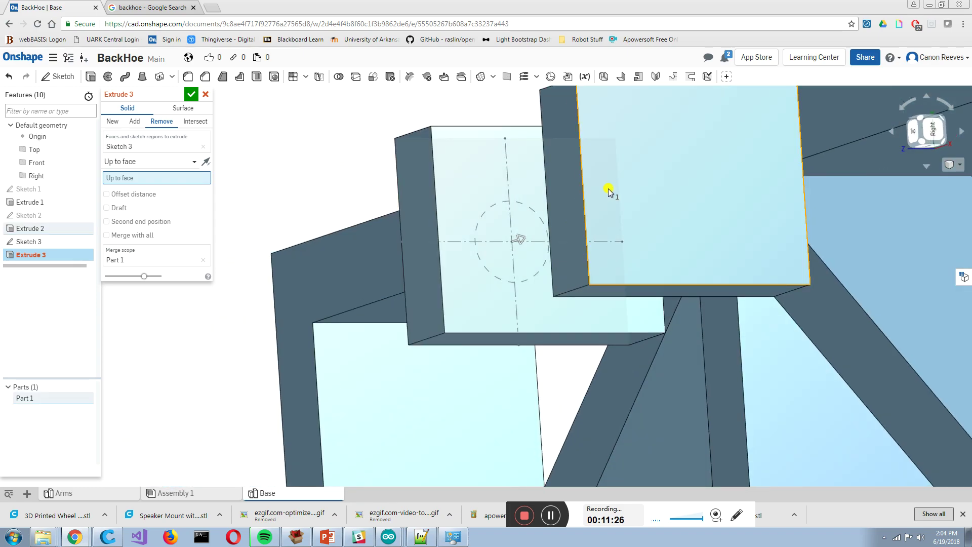
click(609, 192)
click(192, 102)
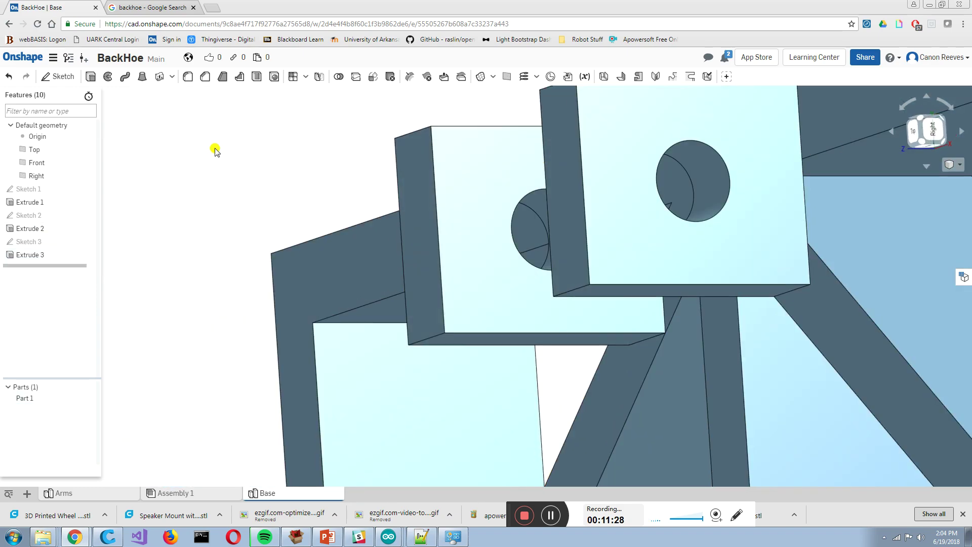
Insert the Base part into Assembly 1 alongside the arms.
scroll(234, 227, down, 8)
right_drag(234, 227, 486, 139)
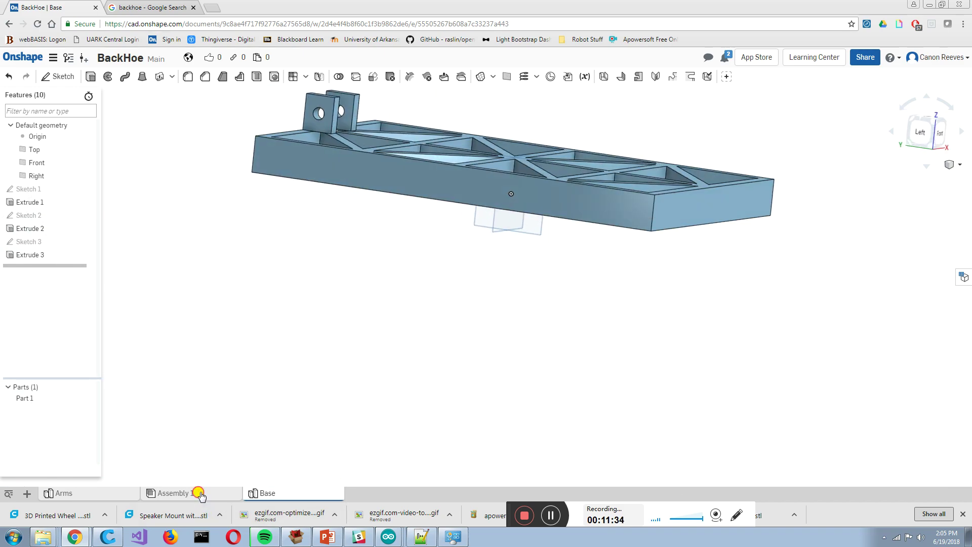
click(195, 491)
click(57, 76)
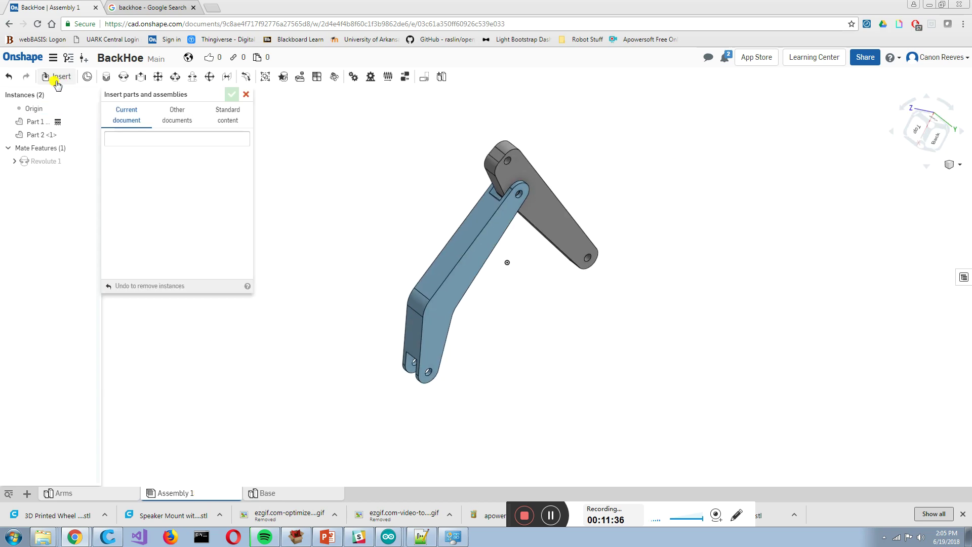
click(154, 238)
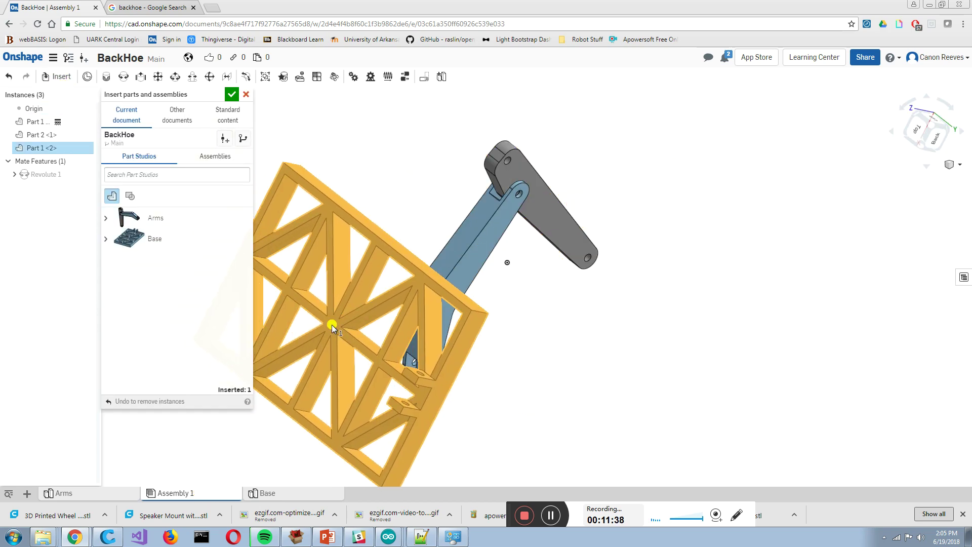
click(332, 324)
click(232, 94)
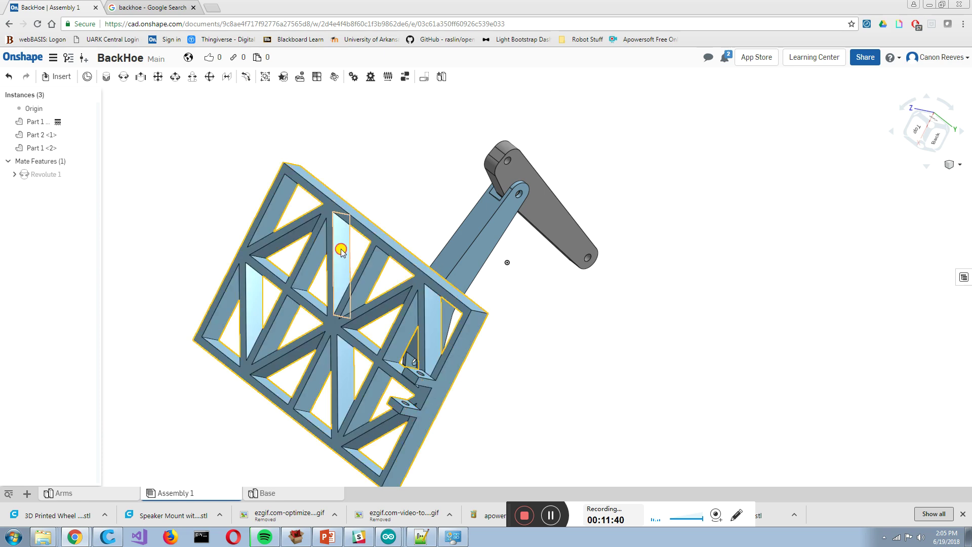
Move the base away from the arms and fix it in place.
drag(340, 191, 213, 254)
scroll(213, 221, down, 4)
right_drag(361, 201, 384, 197)
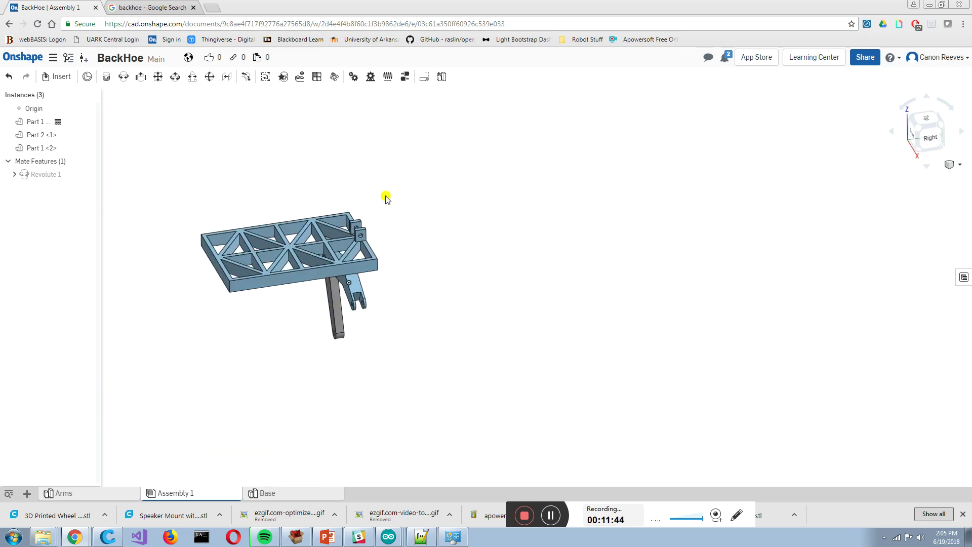
right_click(347, 240)
click(367, 313)
Unfix the blue forked arm, Part 1 <1>, and move it up clear of the base.
right_drag(402, 301, 382, 264)
right_click(382, 262)
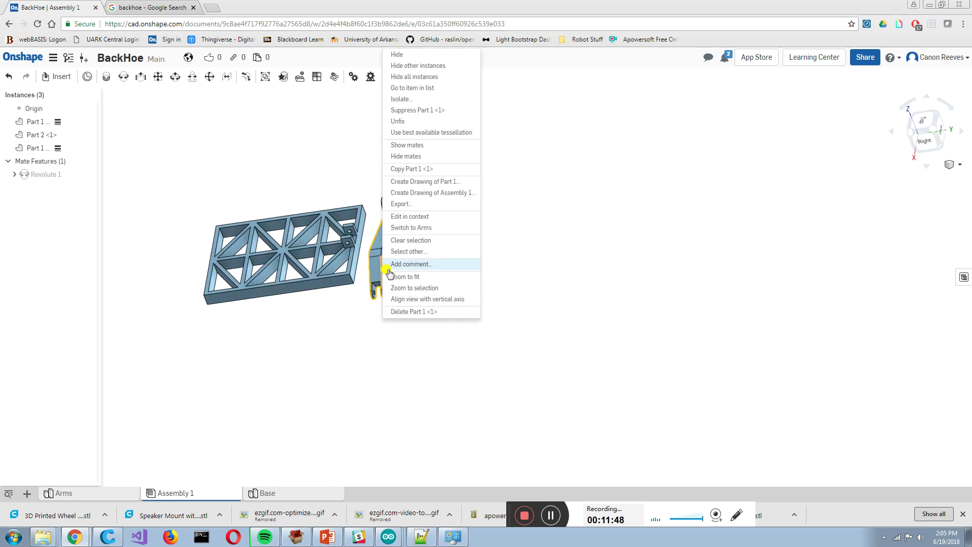
click(400, 118)
drag(394, 236, 389, 194)
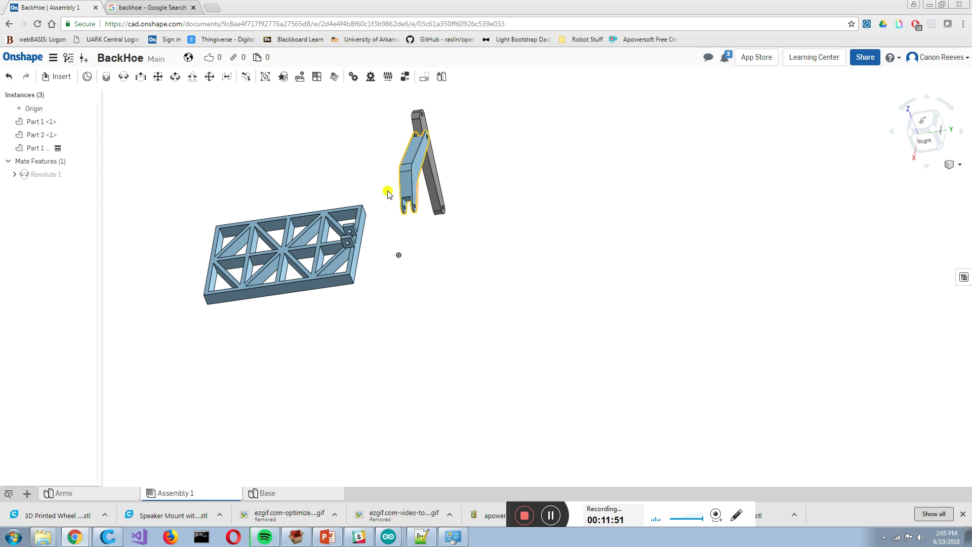
click(123, 76)
scroll(396, 210, up, 5)
scroll(453, 211, up, 3)
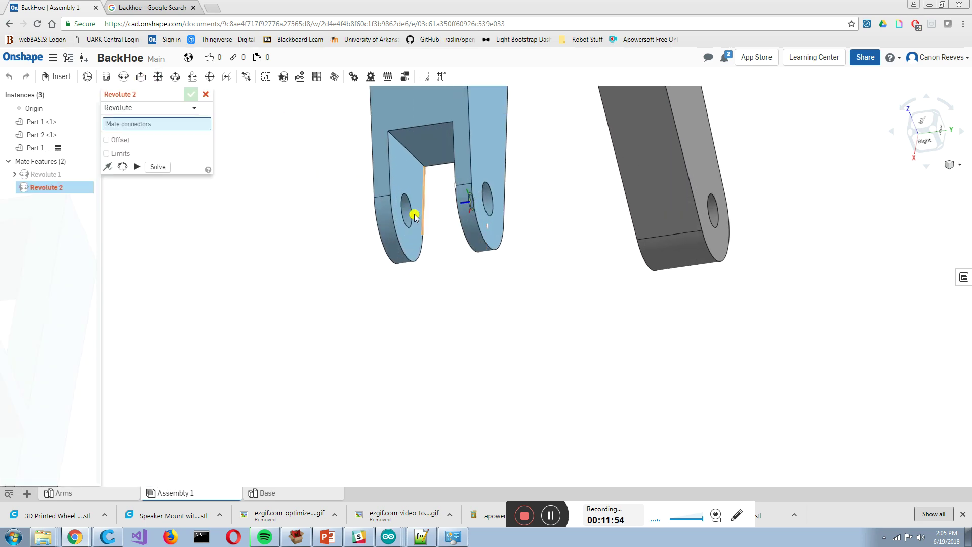
click(407, 223)
scroll(346, 205, down, 5)
right_drag(347, 204, 325, 274)
scroll(271, 297, up, 5)
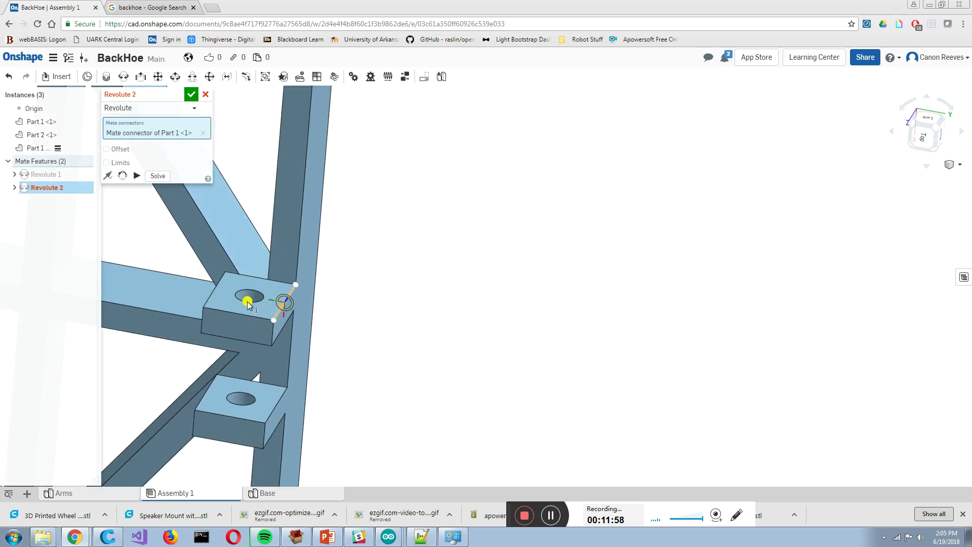
click(246, 303)
scroll(282, 300, down, 5)
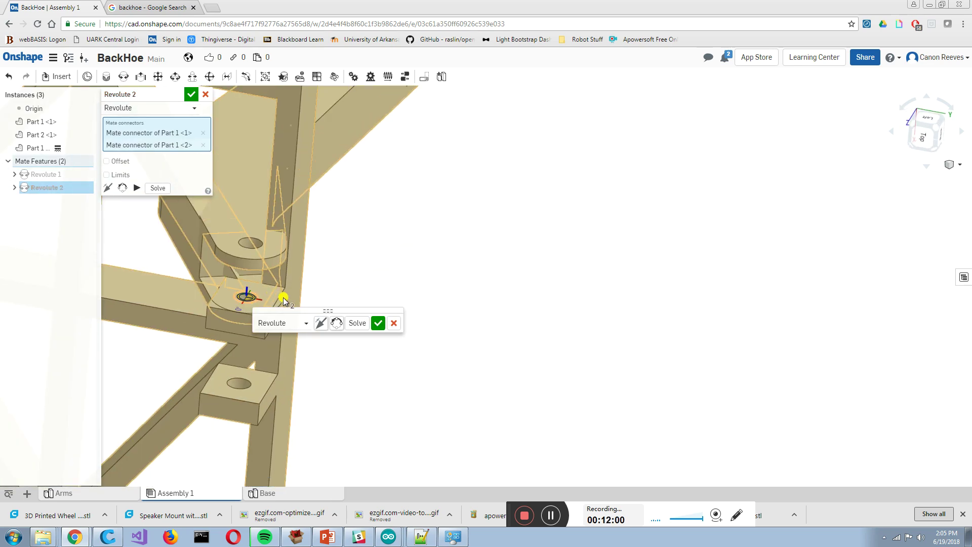
right_drag(304, 276, 305, 245)
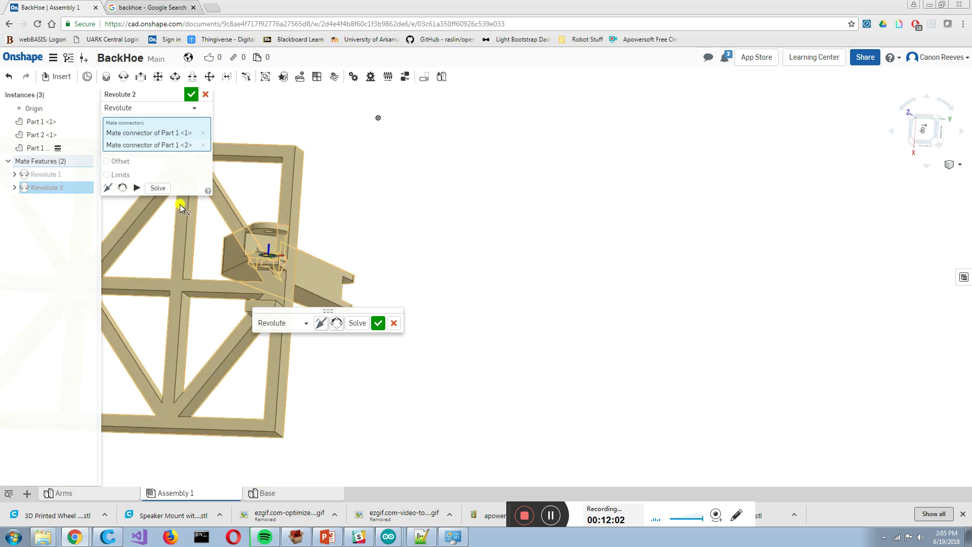
click(106, 188)
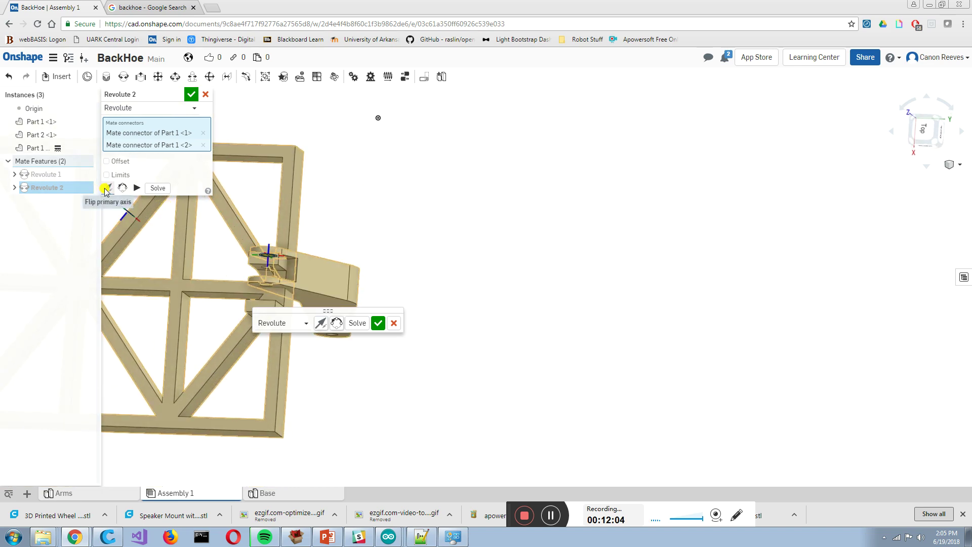
right_drag(326, 234, 387, 146)
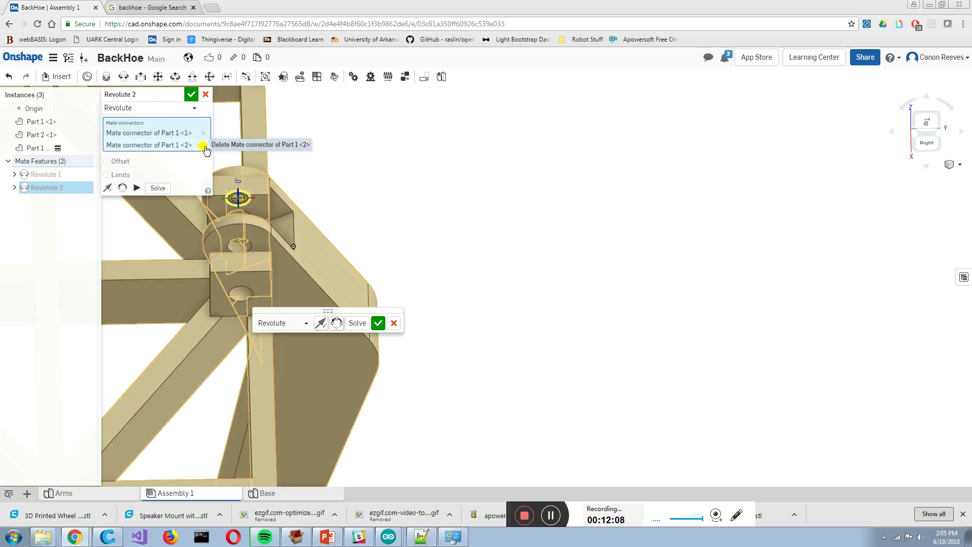
click(205, 95)
Join the base to the forked arm with a Revolute mate between the lug's inner hole and the fork's outer hole, flipping the primary axis.
scroll(264, 193, down, 5)
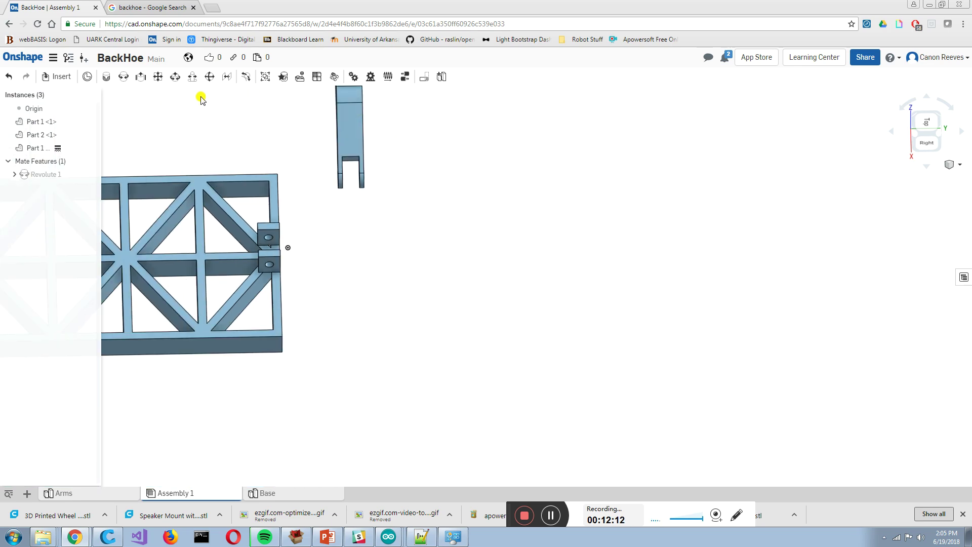
click(121, 79)
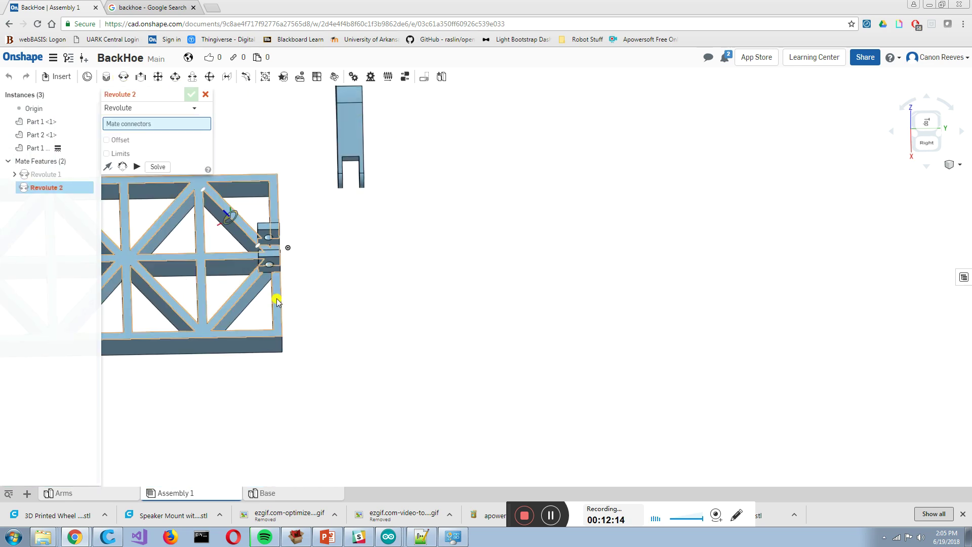
scroll(273, 253, up, 3)
click(259, 176)
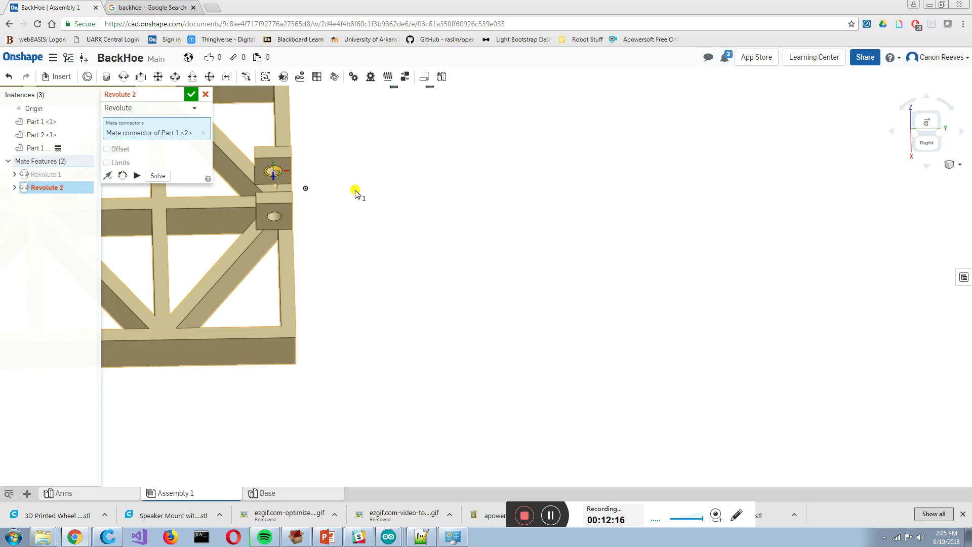
key(shift+7)
scroll(354, 157, up, 5)
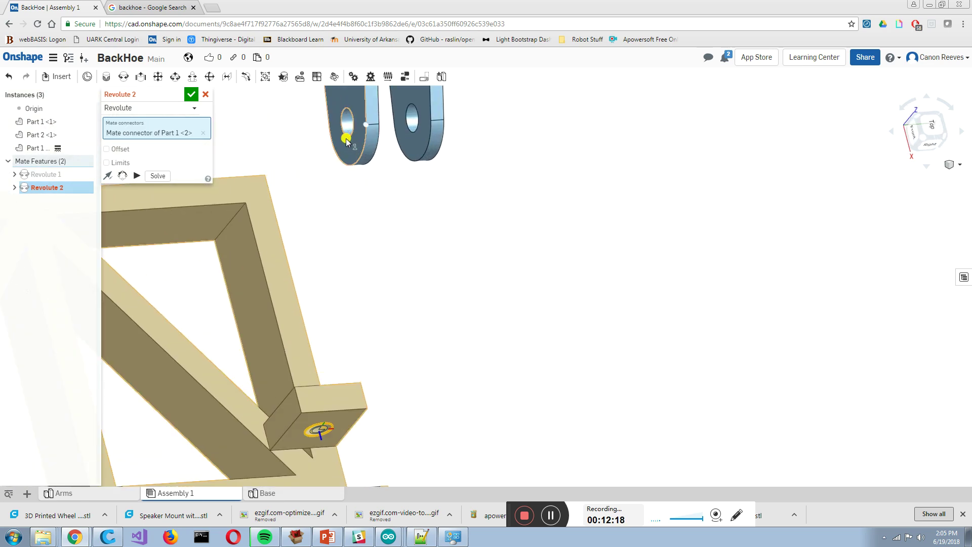
click(347, 134)
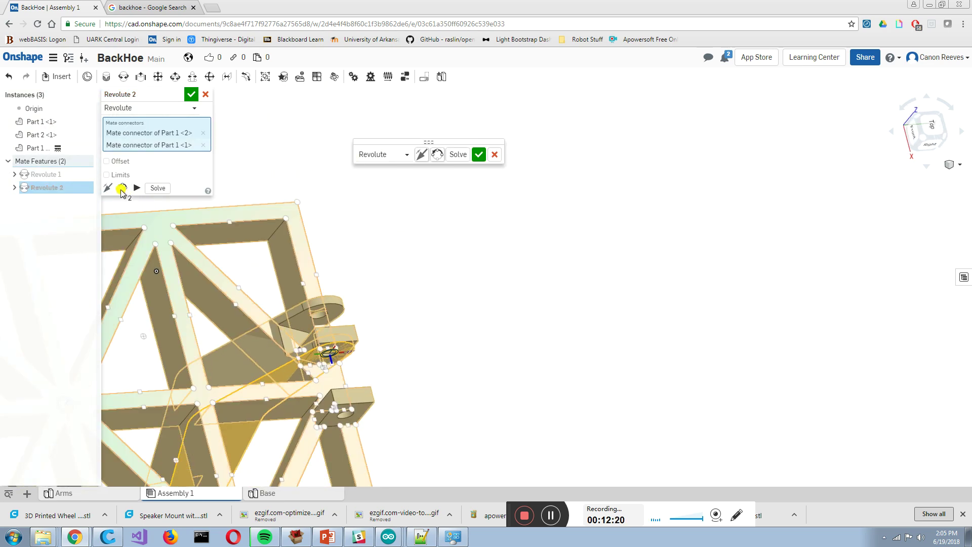
click(109, 187)
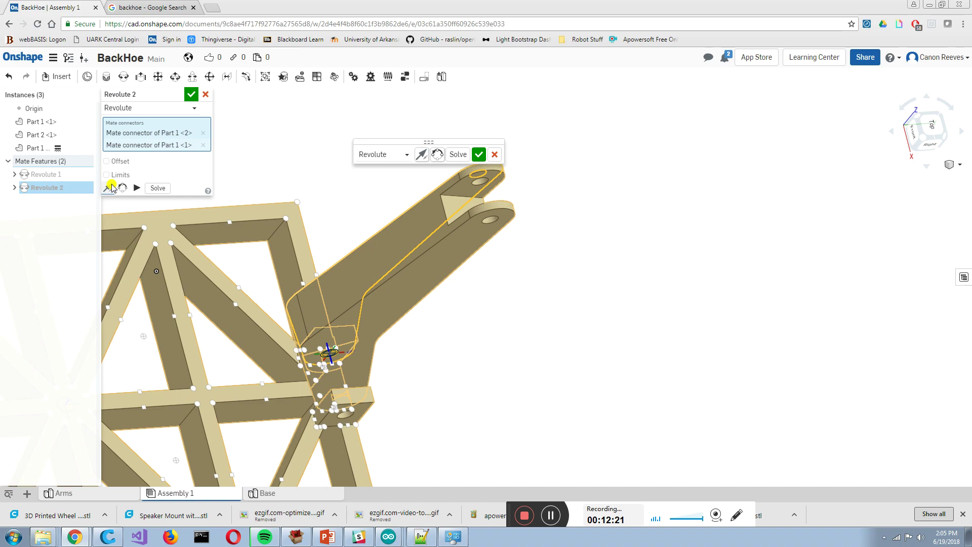
click(191, 100)
Swing the blue forked arm and the grey arm about their revolute joints to try out the linkage's motion above the base.
scroll(368, 333, down, 5)
right_drag(369, 333, 379, 276)
drag(356, 256, 385, 286)
mouse_move(384, 286)
right_down()
mouse_move(369, 221)
mouse_move(390, 262)
mouse_move(408, 262)
mouse_move(387, 248)
mouse_move(379, 279)
right_up()
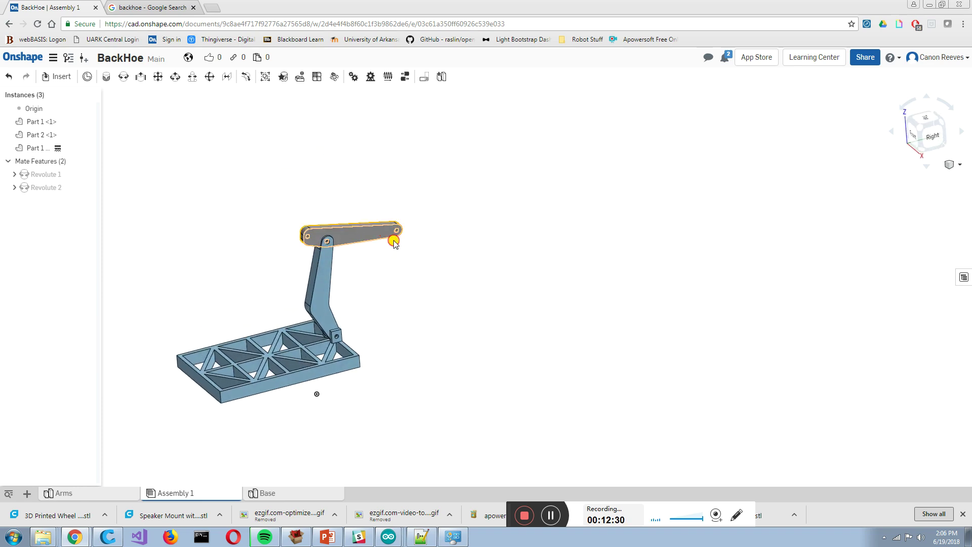
drag(395, 237, 460, 302)
drag(322, 258, 421, 267)
drag(400, 323, 370, 260)
scroll(387, 297, up, 4)
right_drag(388, 297, 374, 318)
scroll(373, 317, down, 4)
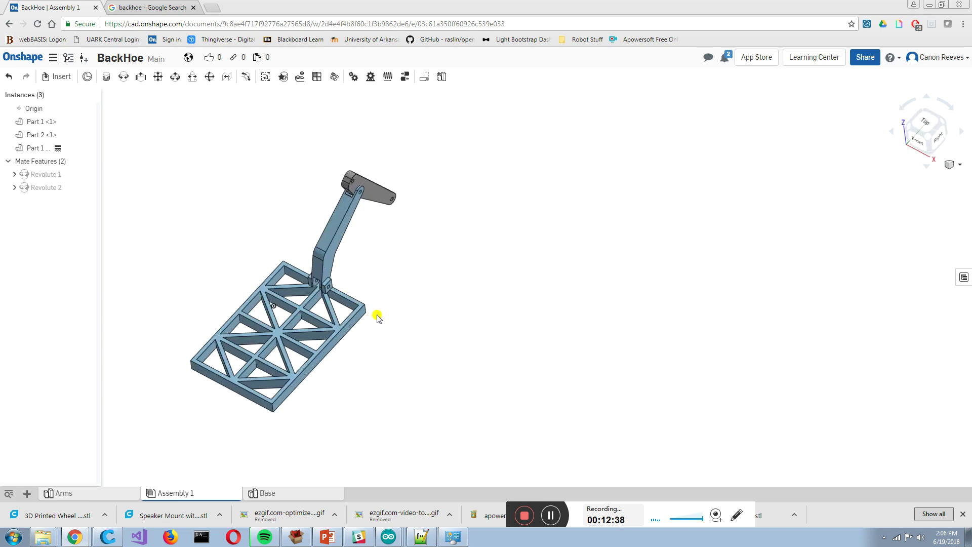
Examine the base and its lug joint from several sides, and swing the grey arm downward about its pivot.
middle_drag(373, 318, 438, 308)
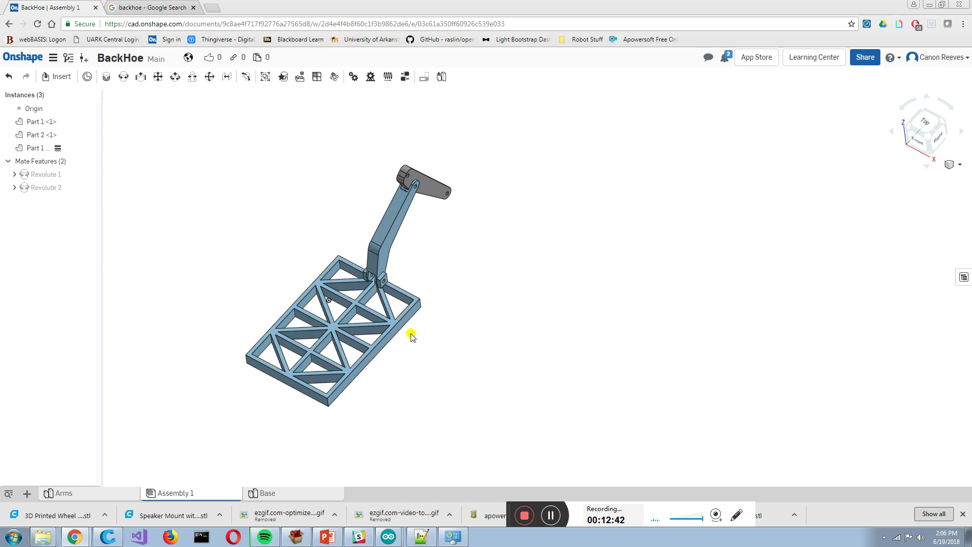
scroll(475, 276, up, 5)
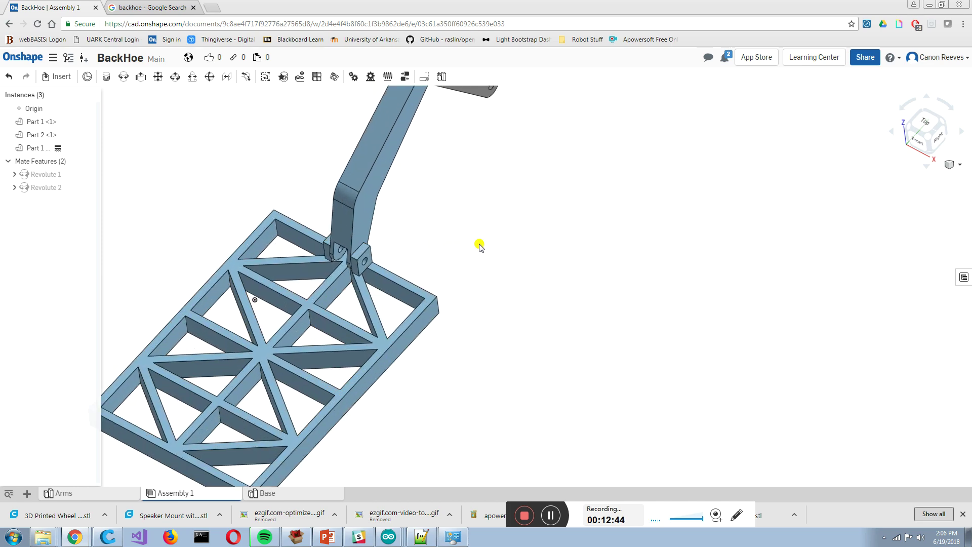
scroll(311, 364, down, 3)
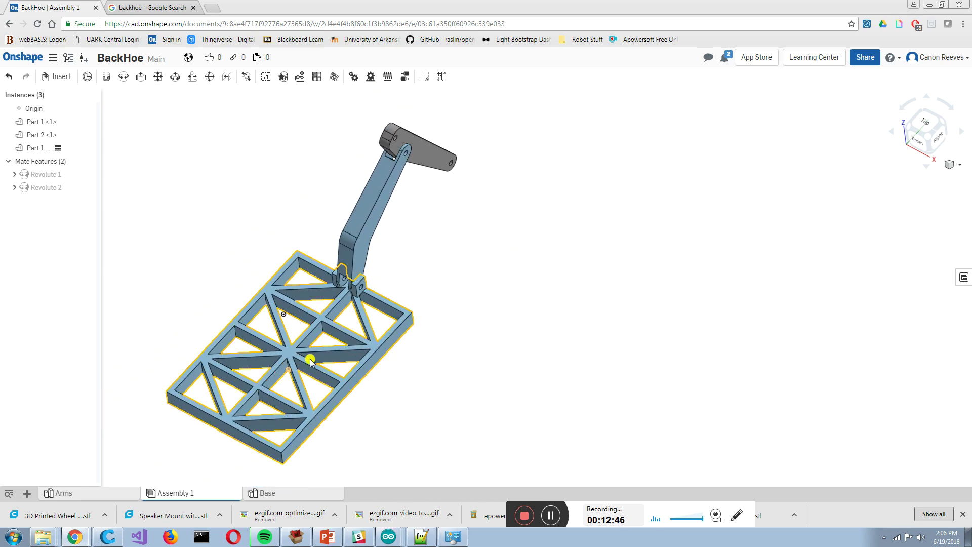
right_drag(355, 332, 254, 328)
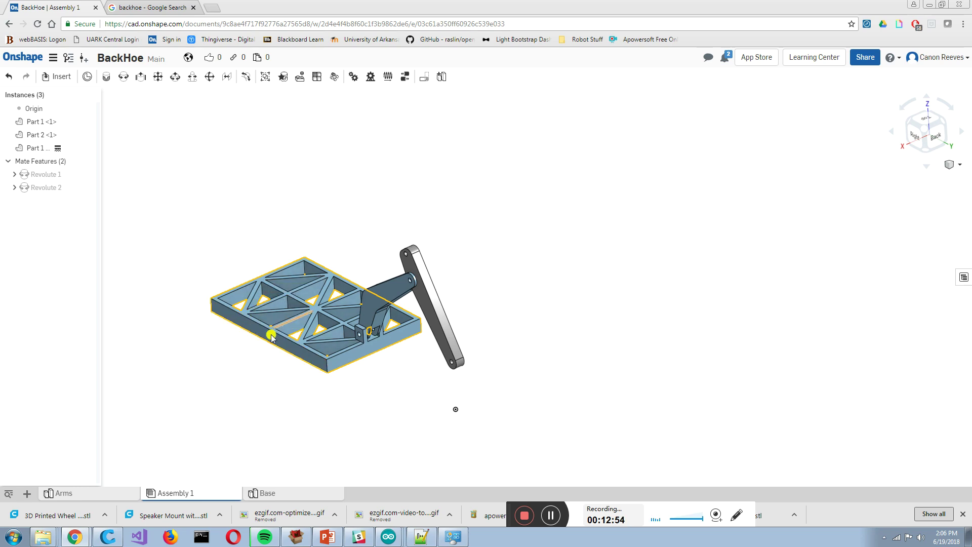
scroll(272, 334, up, 3)
mouse_move(256, 363)
right_down()
mouse_move(271, 380)
mouse_move(251, 370)
right_up()
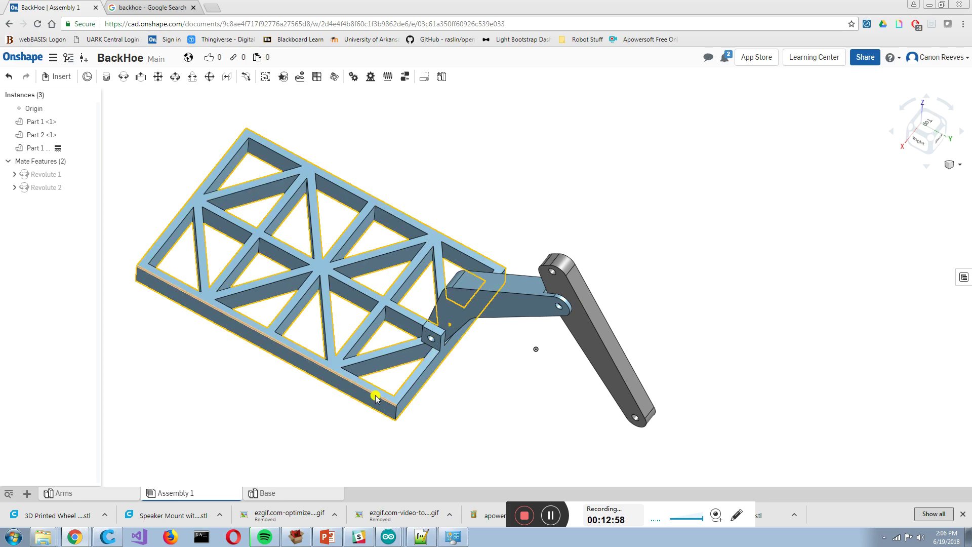
mouse_move(332, 440)
right_down()
mouse_move(371, 393)
mouse_move(390, 410)
mouse_move(524, 260)
mouse_move(560, 271)
right_up()
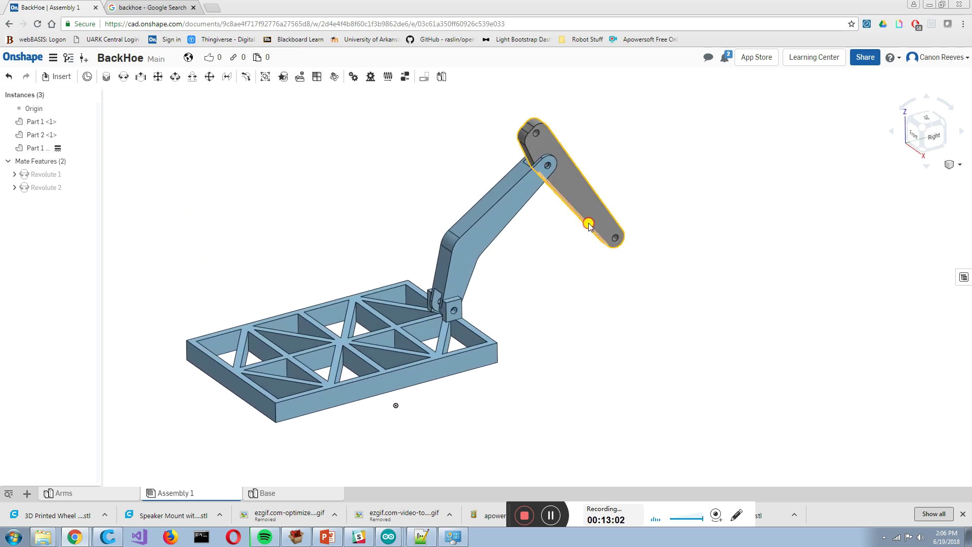
drag(563, 268, 592, 247)
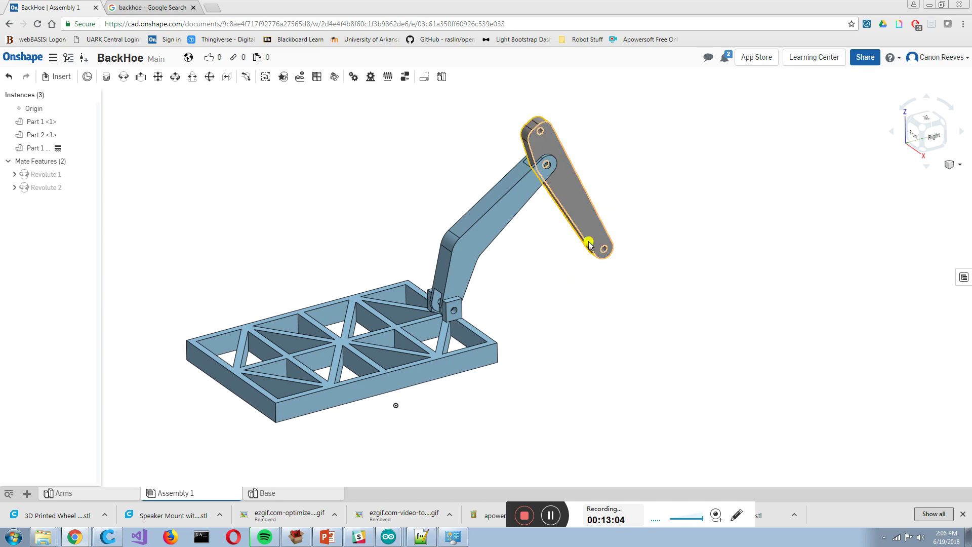